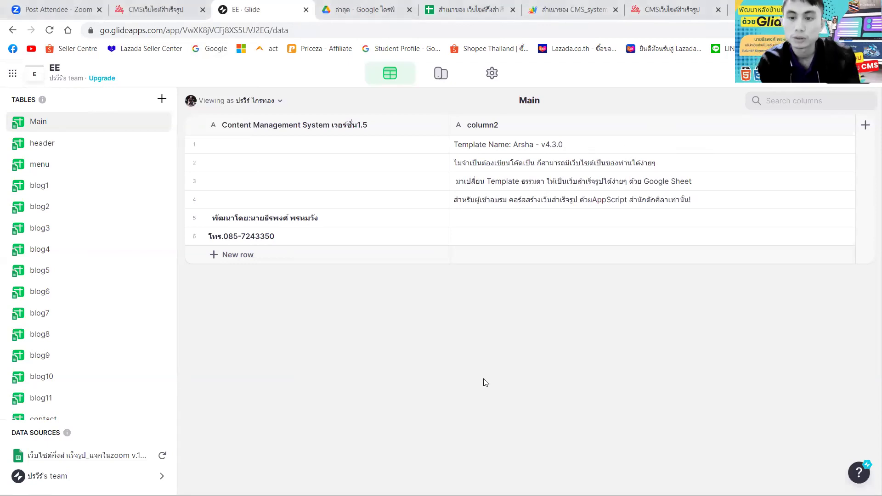
Check the older CMS website deployment and close its browser tab
left_click(151, 13)
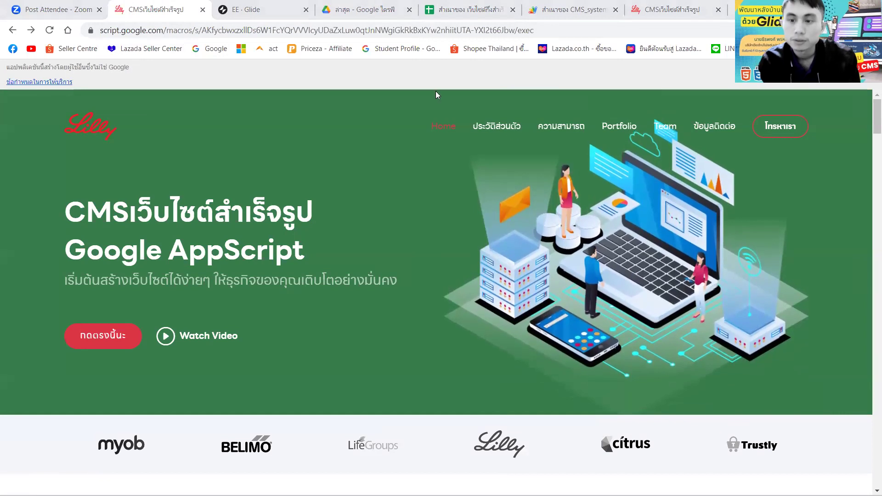
left_click(443, 10)
left_click(203, 10)
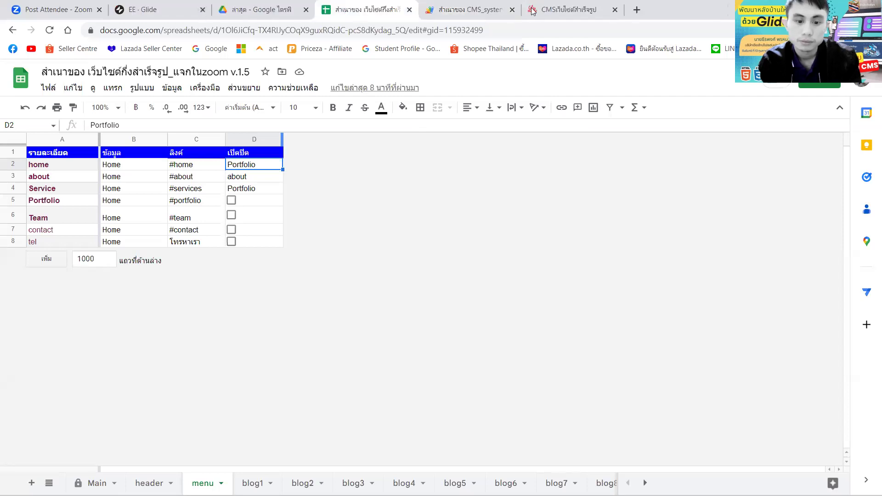
Compare the CMS website's navigation labels with column B of the menu sheet, and check setting.gs in the Apps Script project
left_click(576, 8)
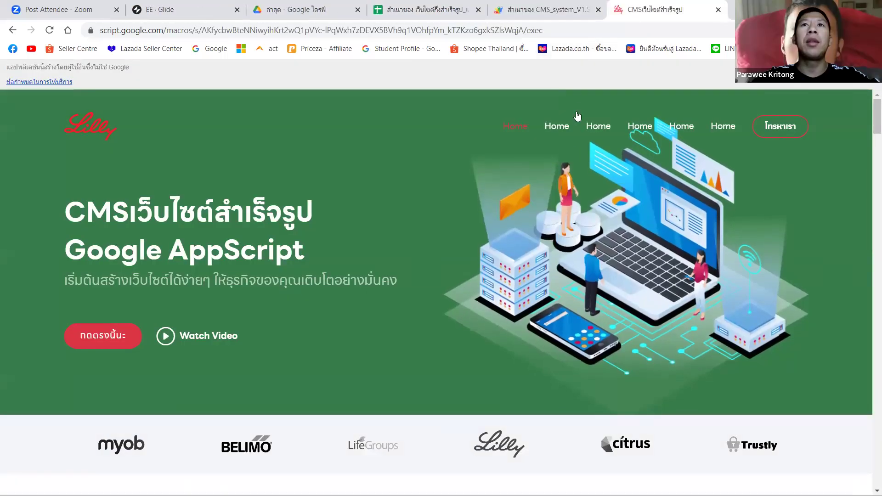
left_click(414, 15)
left_click_drag(131, 166, 119, 224)
left_click(118, 228)
left_click(645, 8)
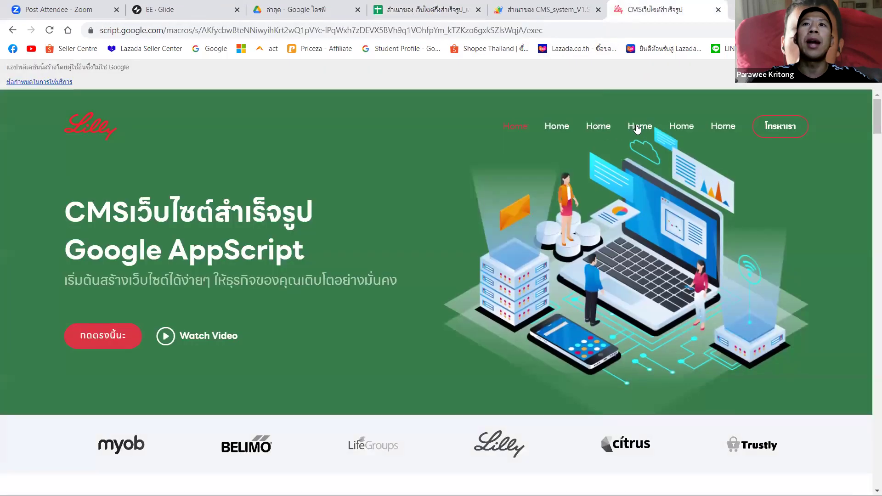
left_click(542, 7)
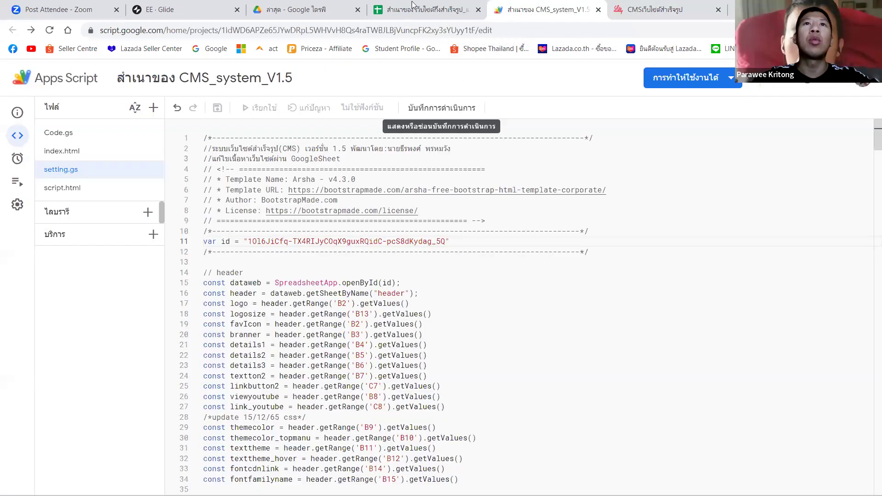
left_click(469, 9)
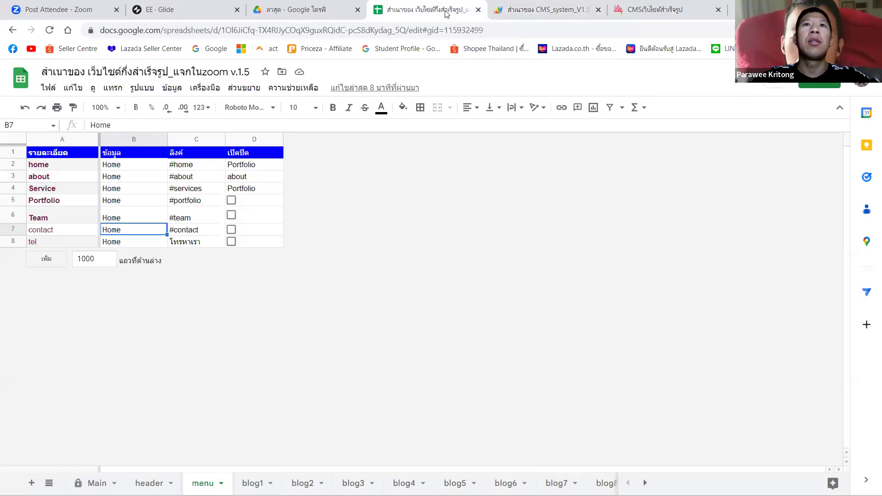
left_click(521, 11)
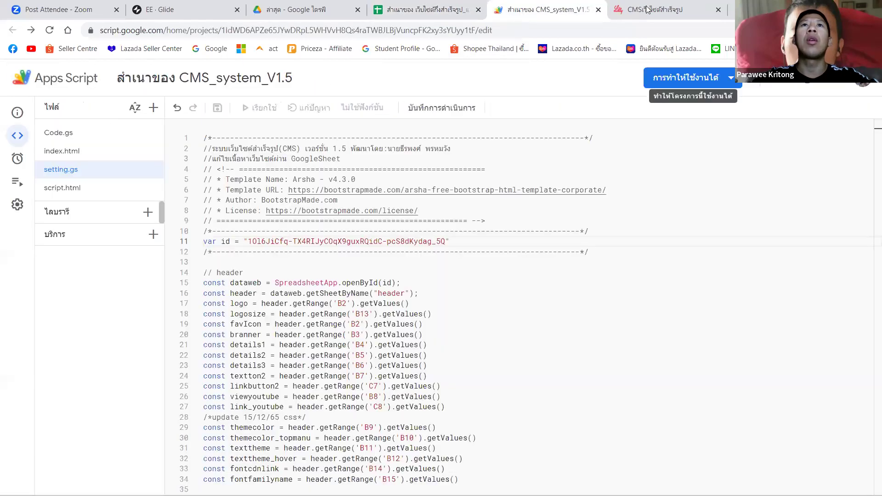
Try to delete the Glide project EE, confirming with "delete EE forever"
left_click(174, 8)
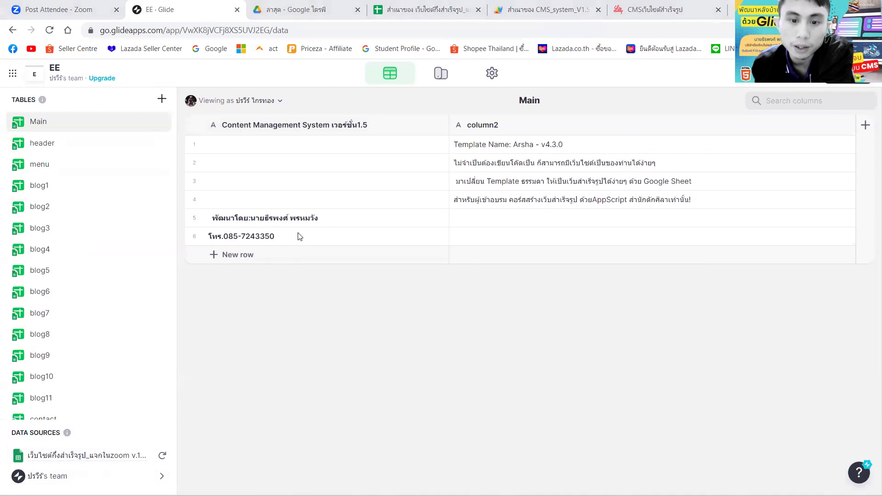
left_click(13, 30)
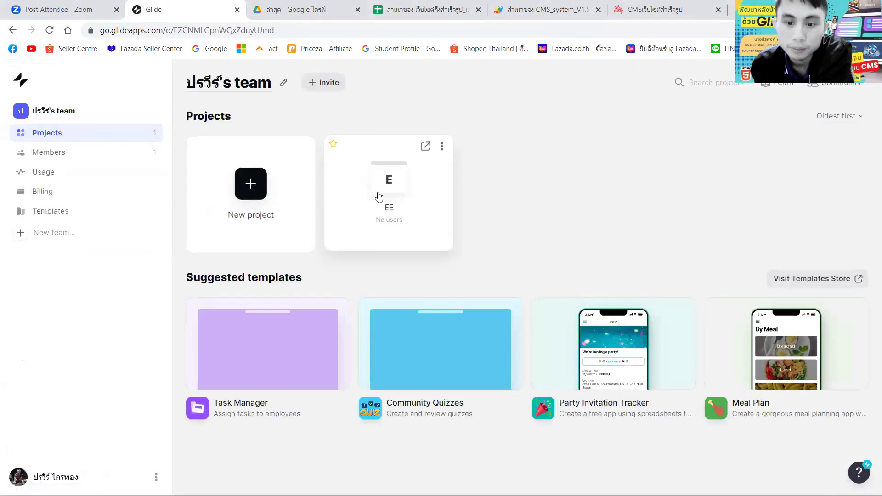
left_click(442, 147)
left_click(450, 238)
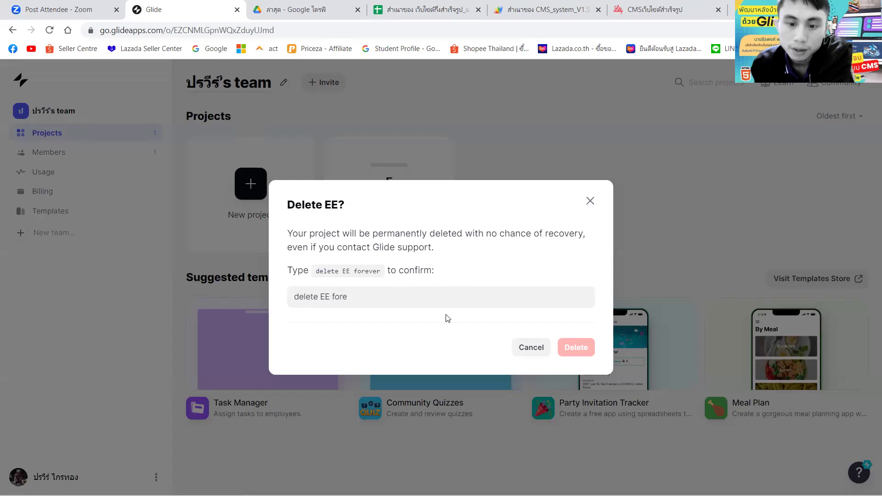
type("er")
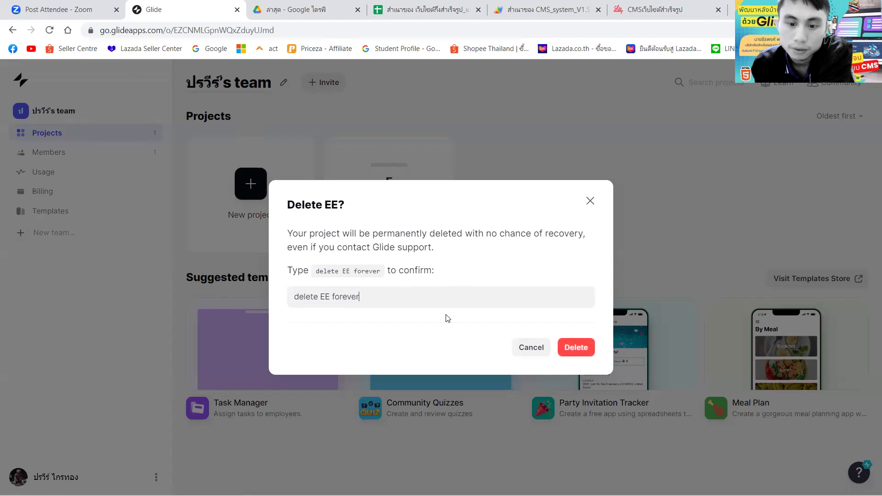
left_click(587, 350)
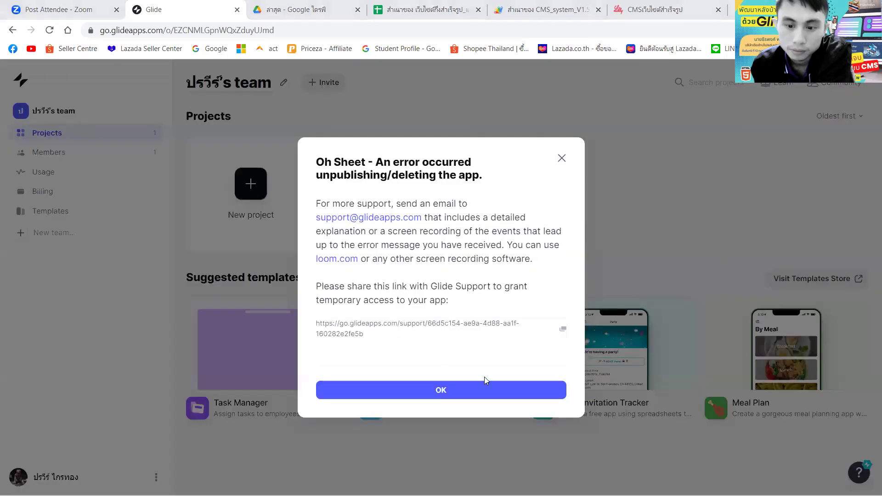
left_click(504, 390)
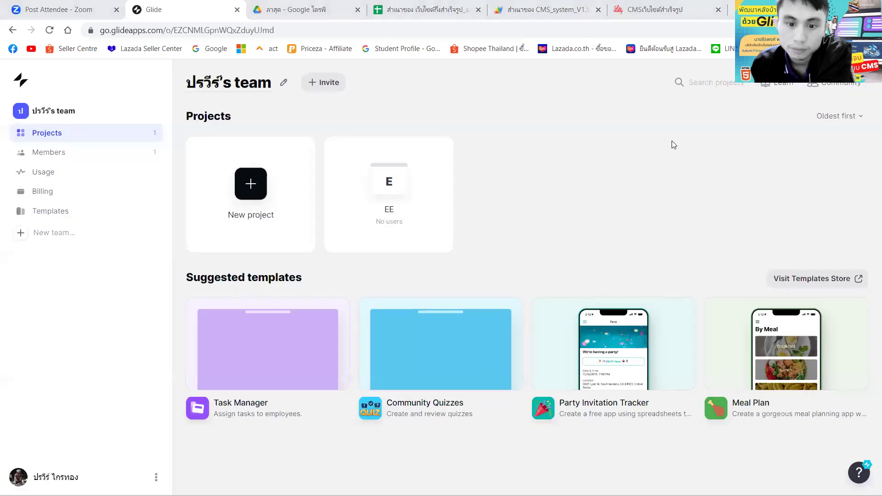
Start a new Glide Page project named AA with the Blank style
left_click(250, 214)
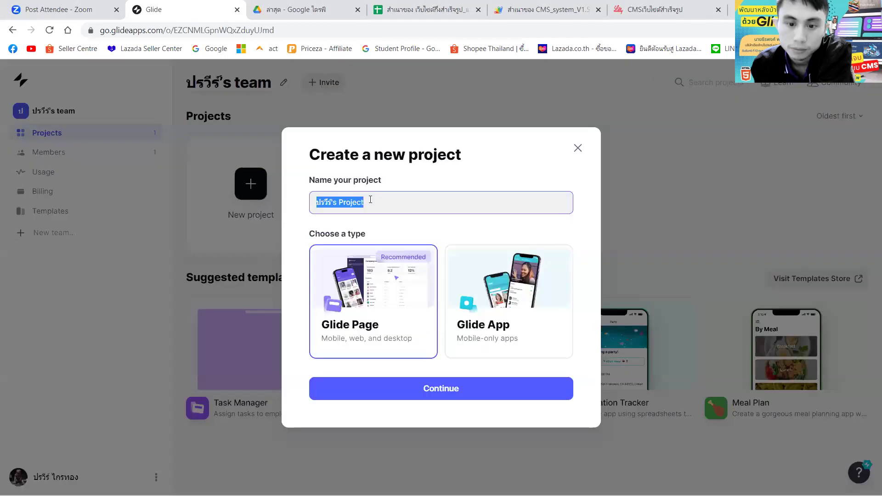
key("BackSpace")
type("A")
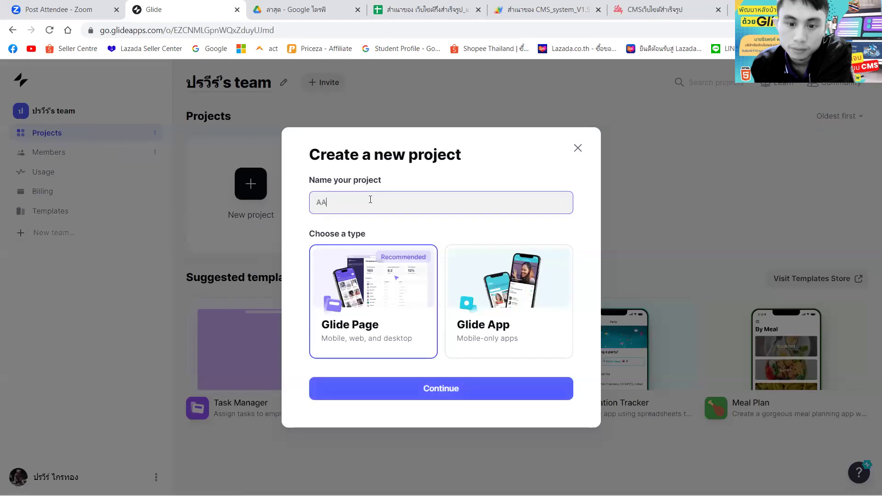
type("A")
left_click(382, 397)
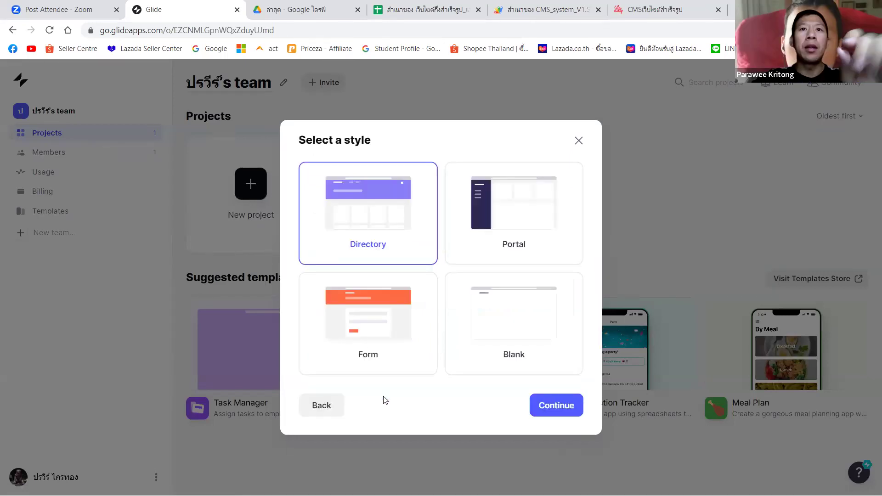
left_click(522, 324)
left_click(557, 405)
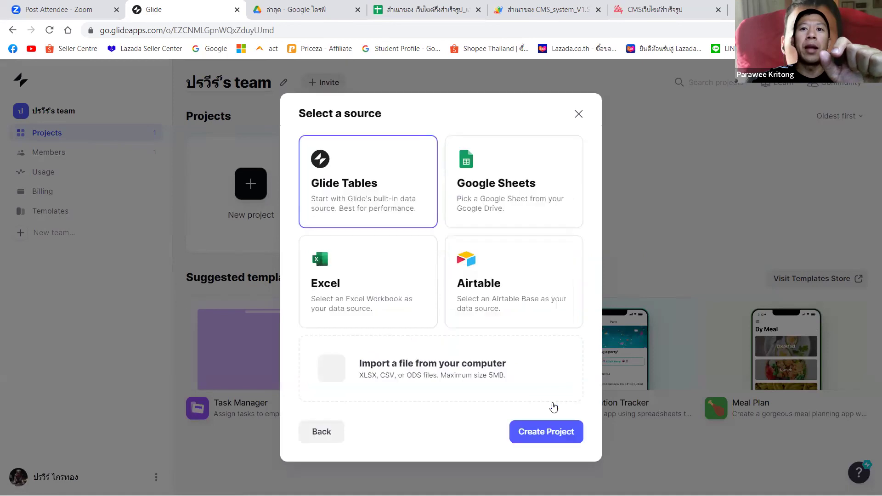
Create the project from the Google Sheets file "สำเนาของ เว็บไซต์กึ่งสำเร็จรูป_แจกในzoom v.1.5"
left_click(488, 207)
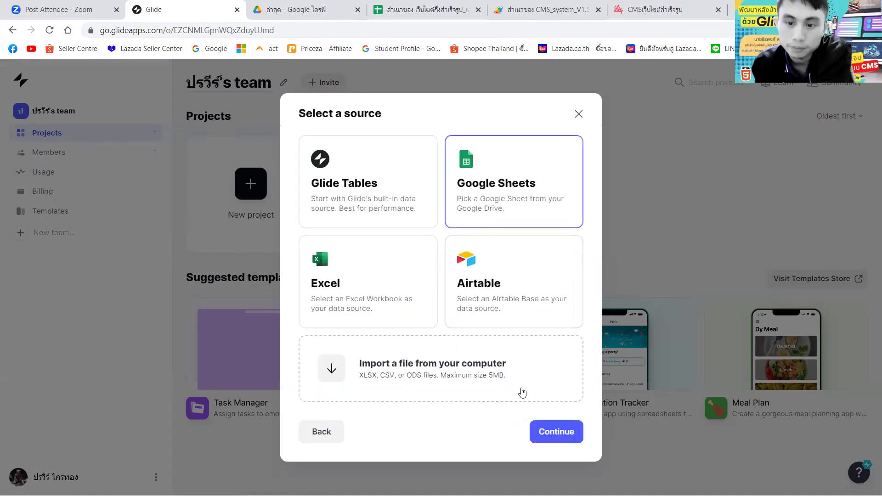
left_click(543, 431)
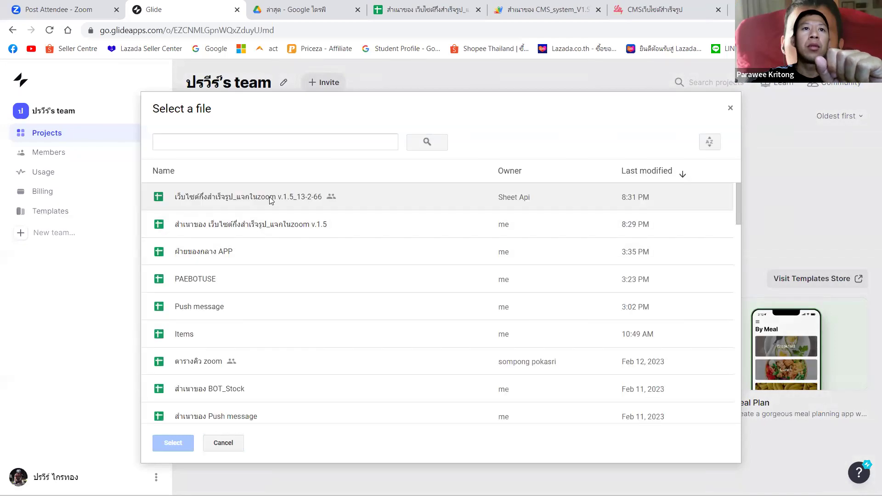
left_click(265, 226)
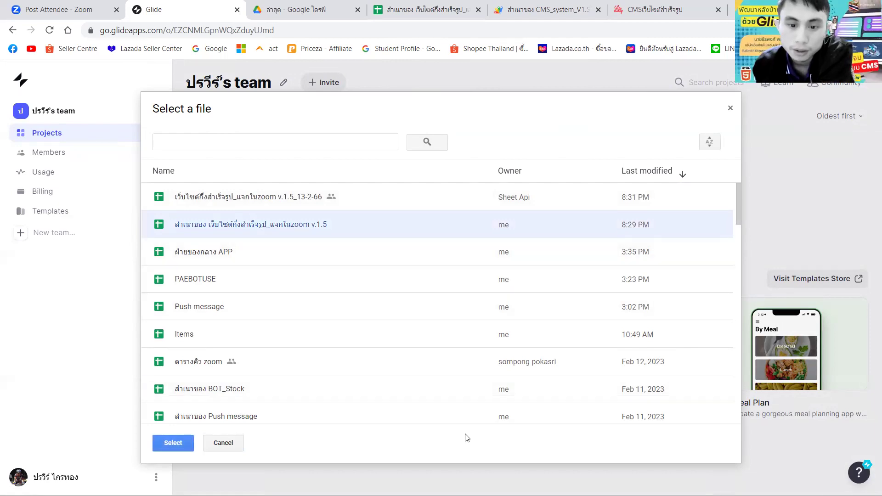
left_click(165, 447)
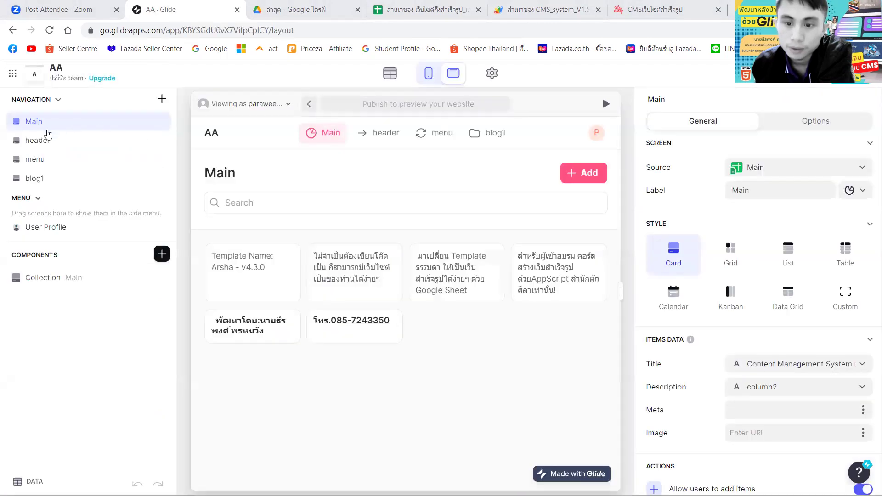
Set the AA project's privacy to Public access with no sign-in
left_click(43, 142)
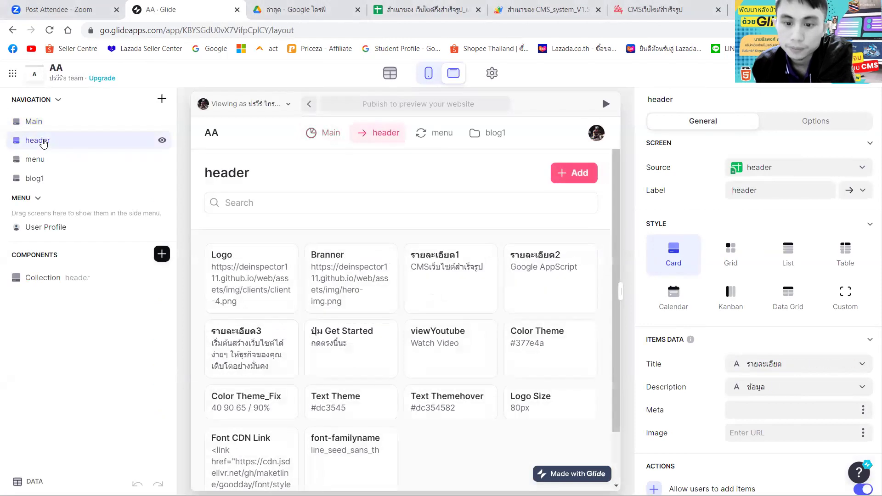
left_click(492, 73)
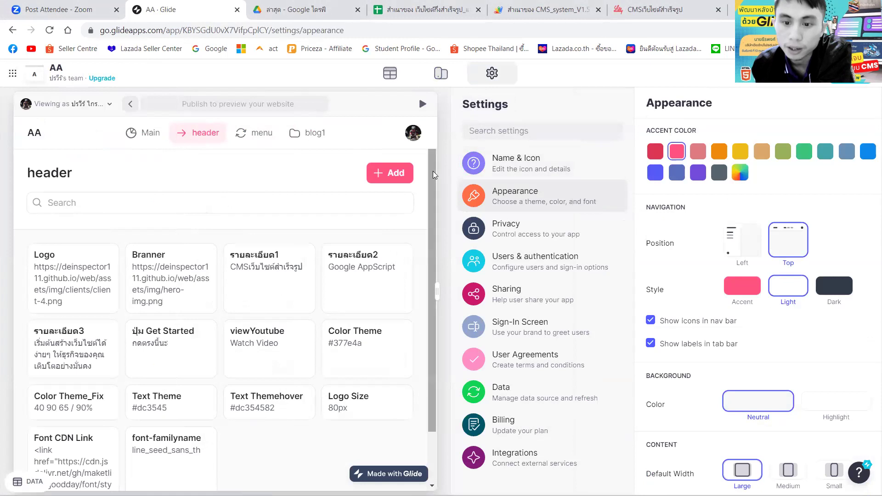
left_click(490, 225)
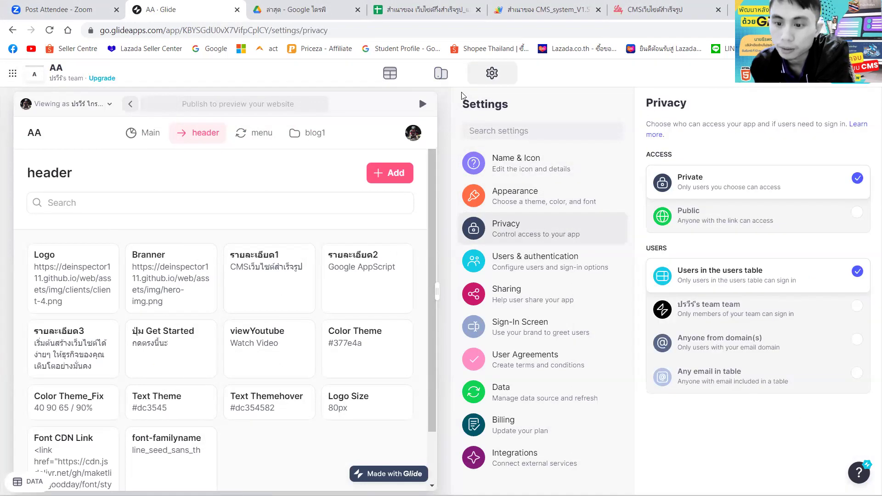
left_click(856, 215)
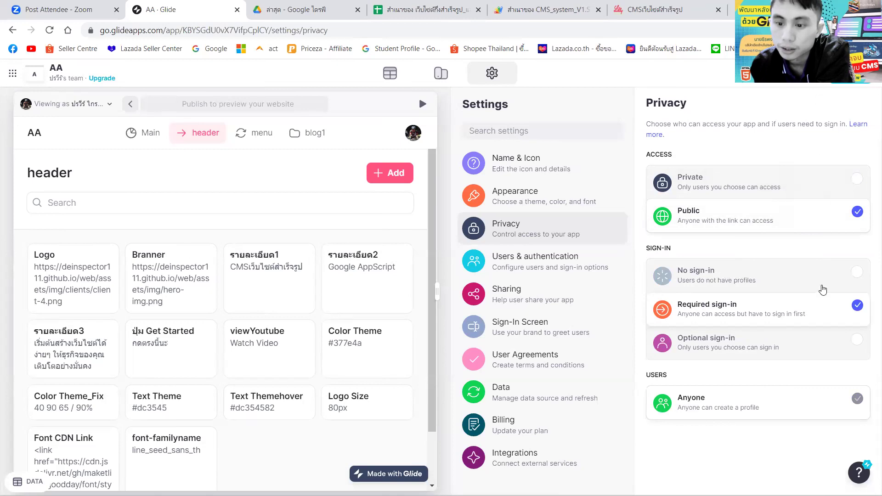
left_click(857, 275)
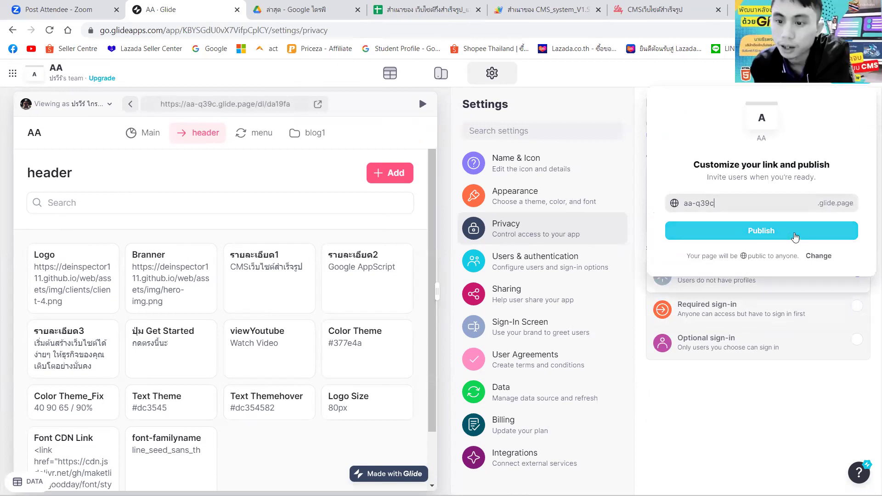
Publish the AA project at aa-q39c.glide.page, copy its app link and open the published page
left_click(795, 236)
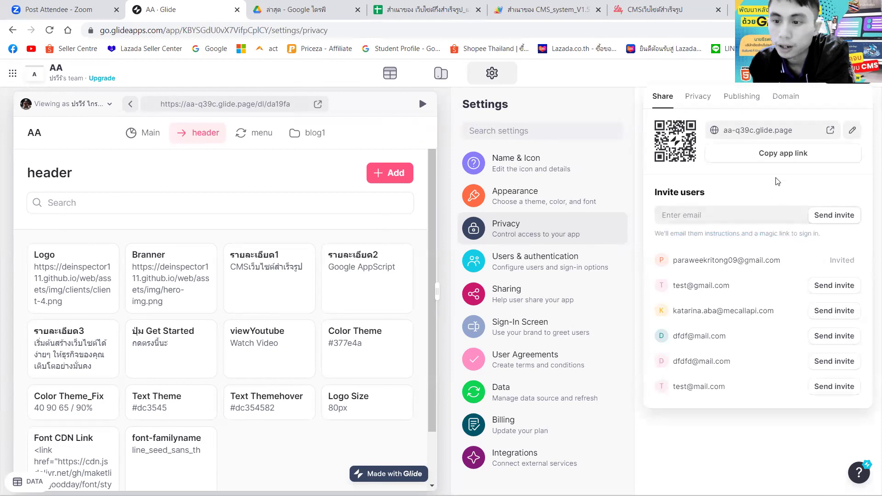
left_click(776, 154)
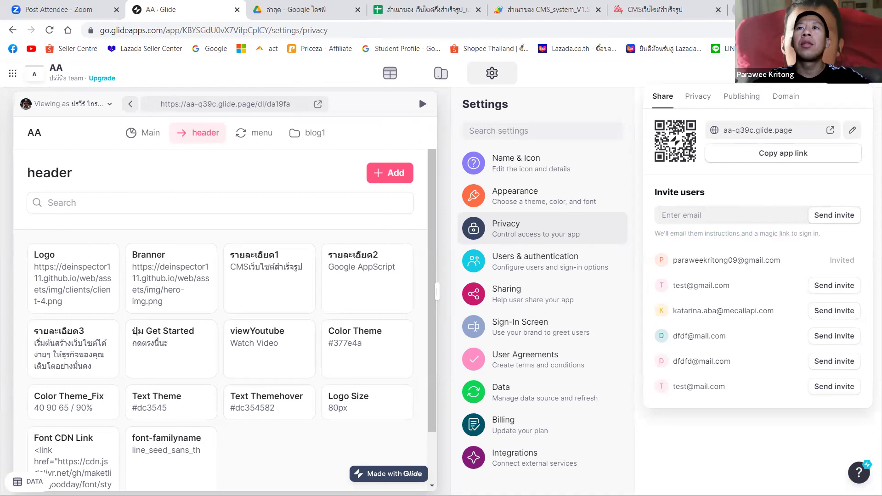
left_click(830, 130)
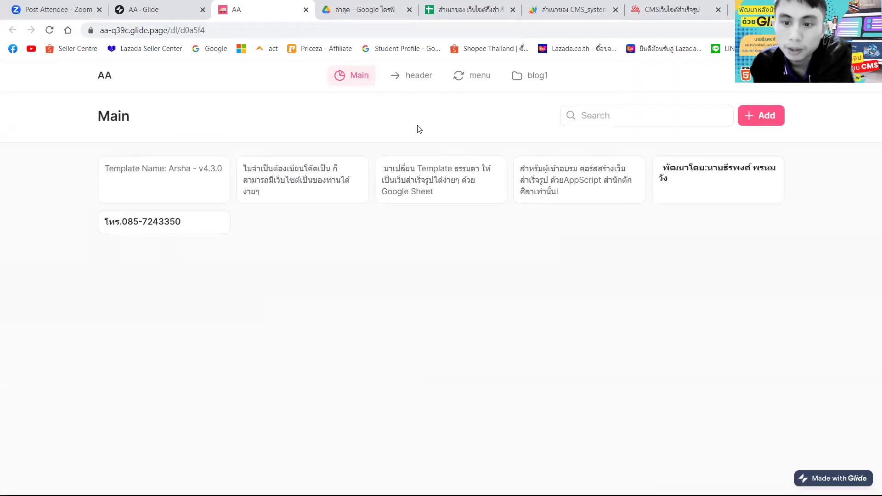
Edit the home item on the published menu screen, setting both รายละเอียด and ข้อมูล to GGGG, and submit it
left_click(466, 79)
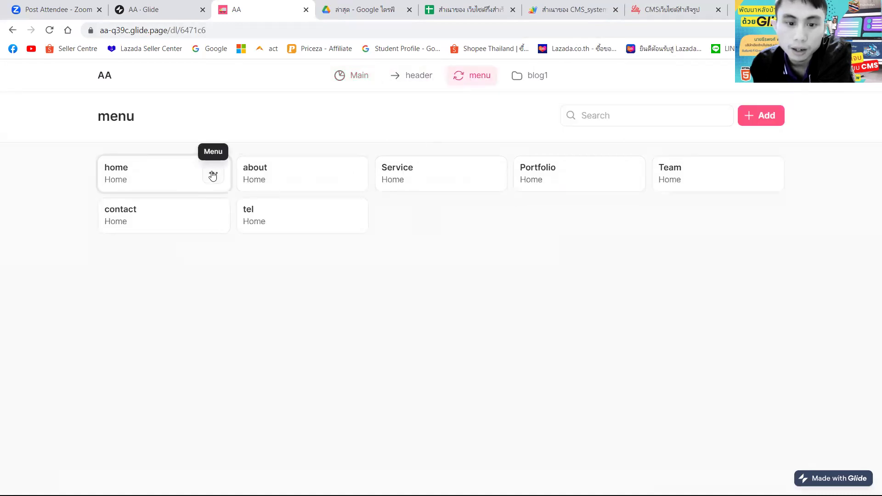
left_click(213, 173)
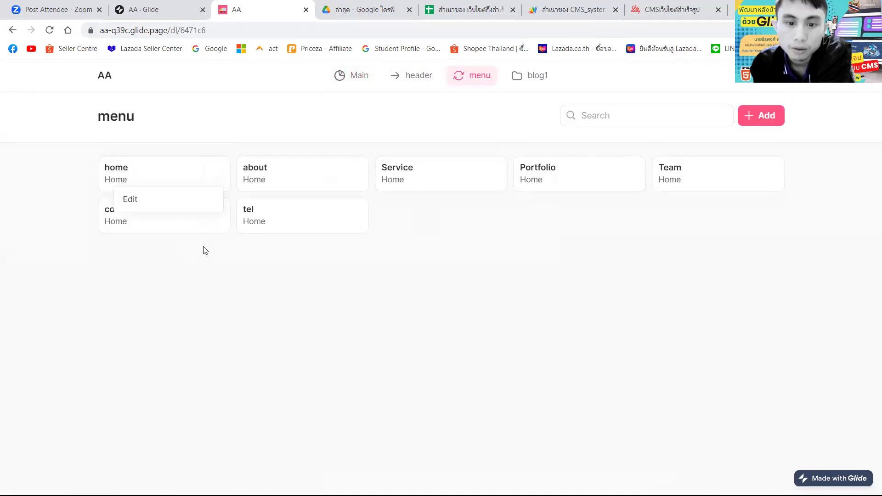
left_click(186, 206)
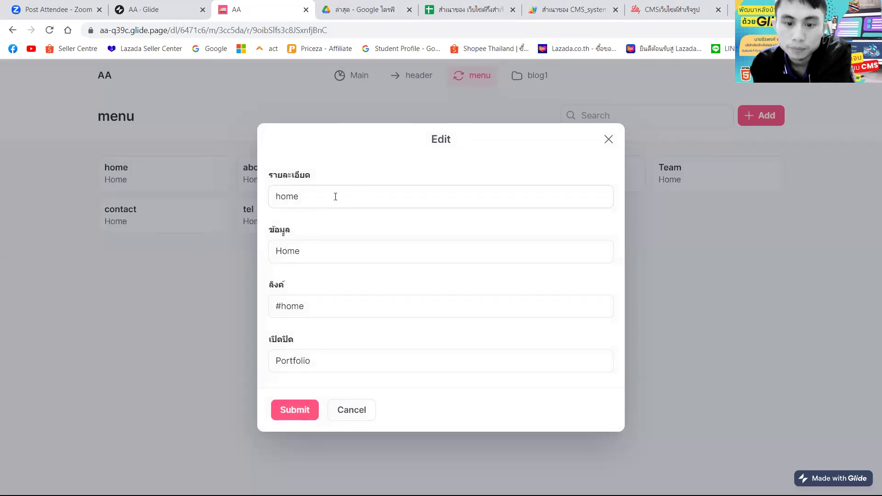
type("GGGG")
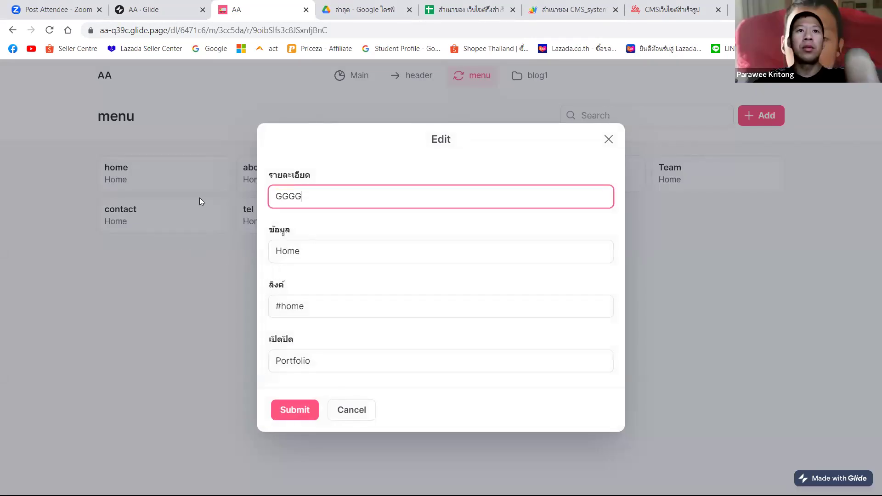
key("Tab")
type("GGGG")
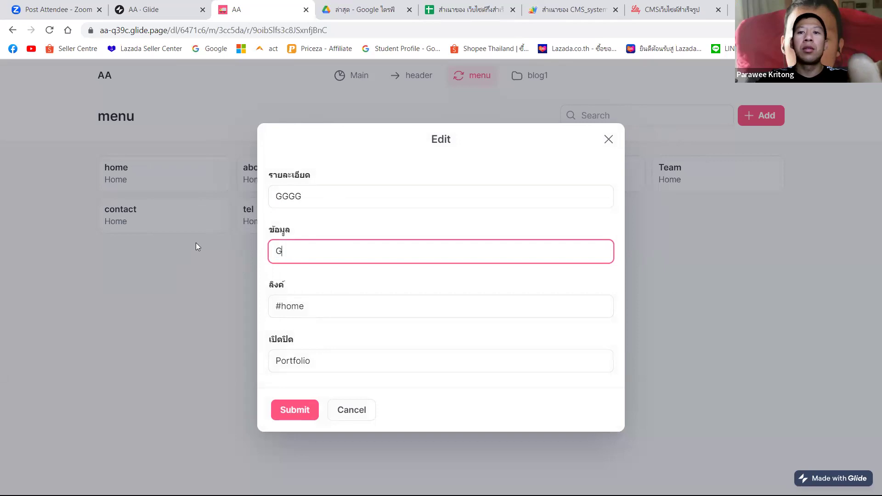
left_click(279, 407)
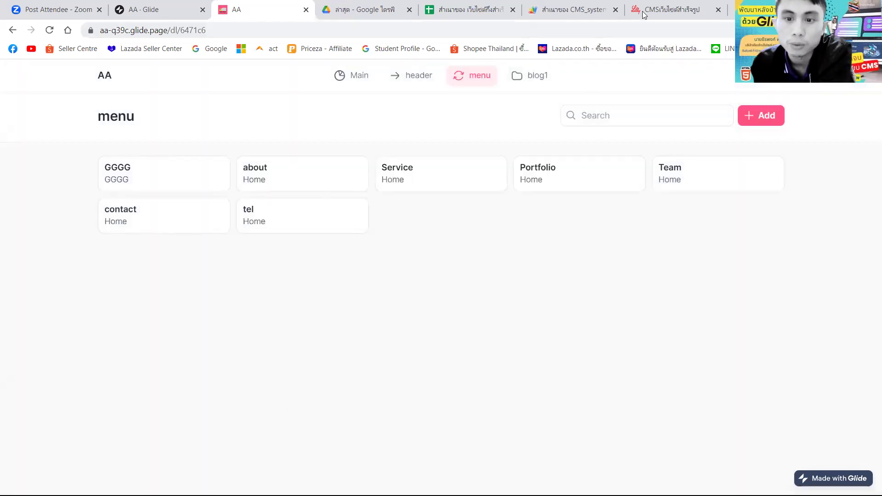
Reload the CMS website and compare its navigation menu with the ข้อมูล column of the spreadsheet's menu sheet
left_click(669, 9)
left_click(49, 30)
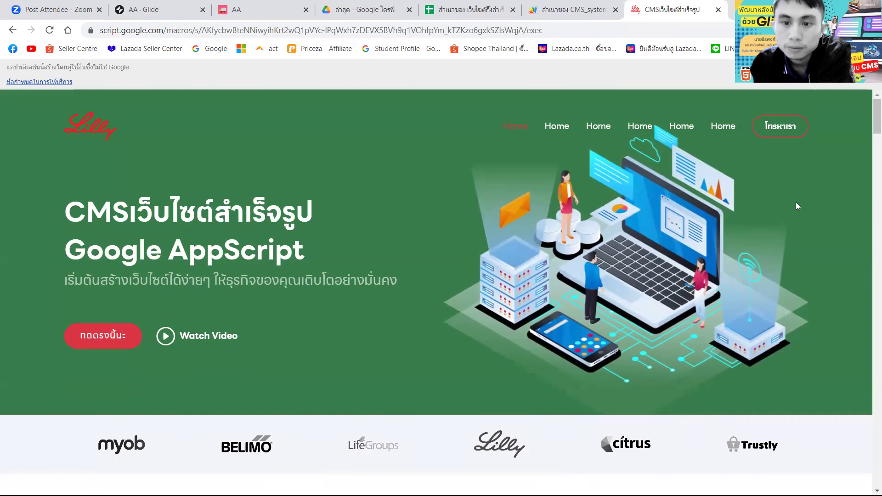
left_click(466, 9)
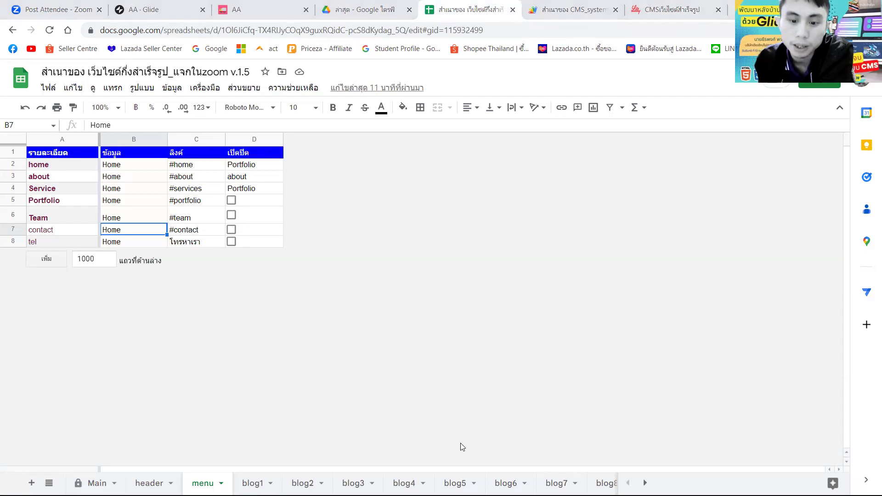
Close the AA project editor and open the edit form of the about item on the published menu screen
left_click(272, 14)
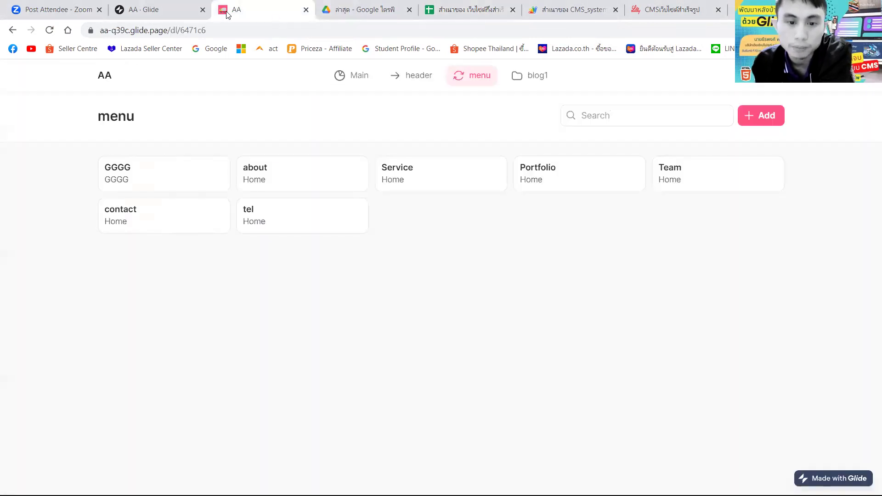
left_click(168, 11)
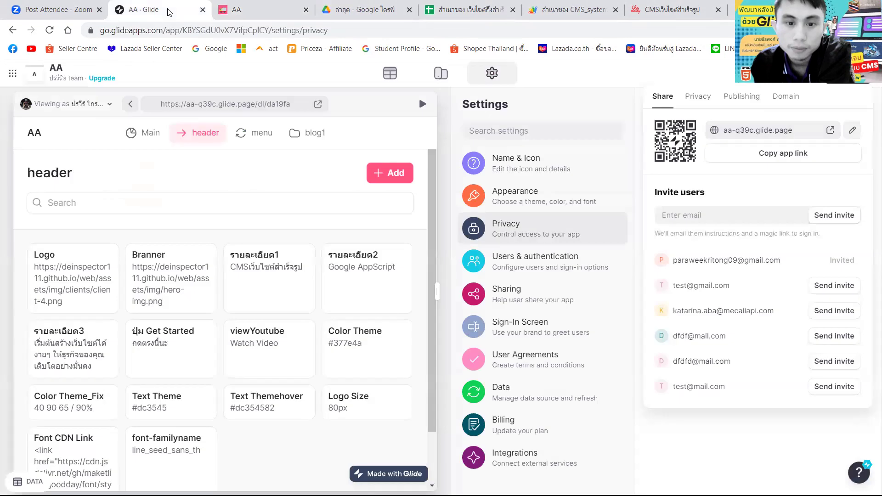
left_click(200, 9)
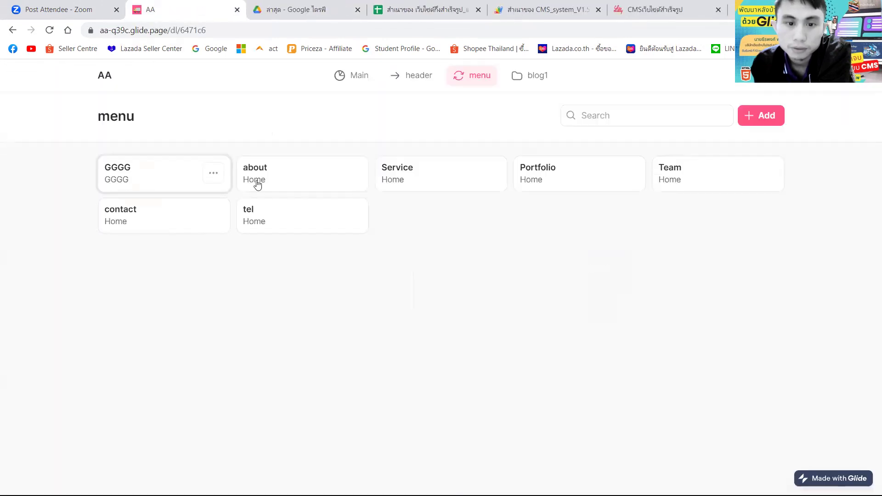
left_click(351, 173)
left_click(325, 198)
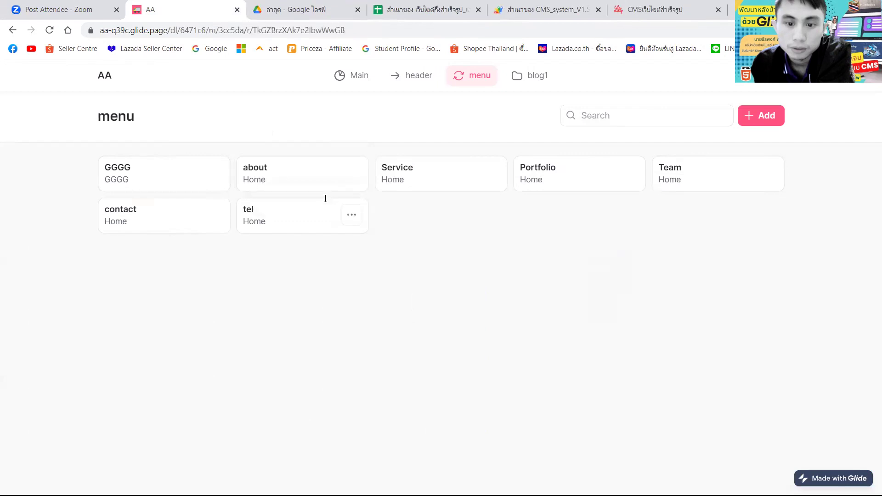
left_click(370, 259)
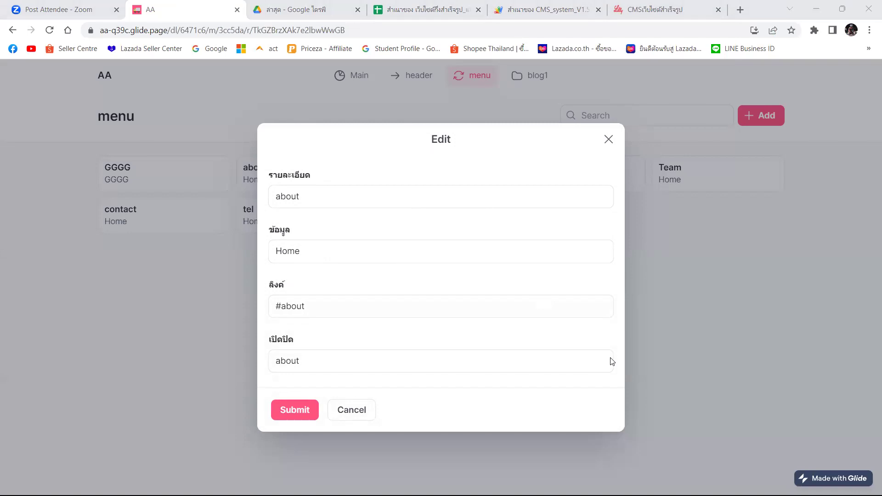
In the Google Sheet's menu sheet, enter GGGG in B2 and fill it down the ข้อมูล column to B8
left_click(423, 6)
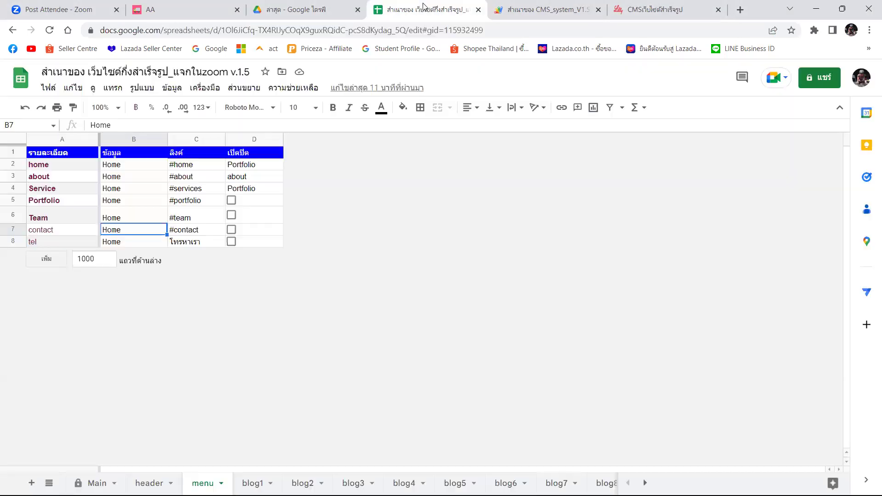
left_click(136, 171)
type("A")
key("Return")
left_click(135, 169)
type("GGGG")
left_click_drag(167, 170, 161, 243)
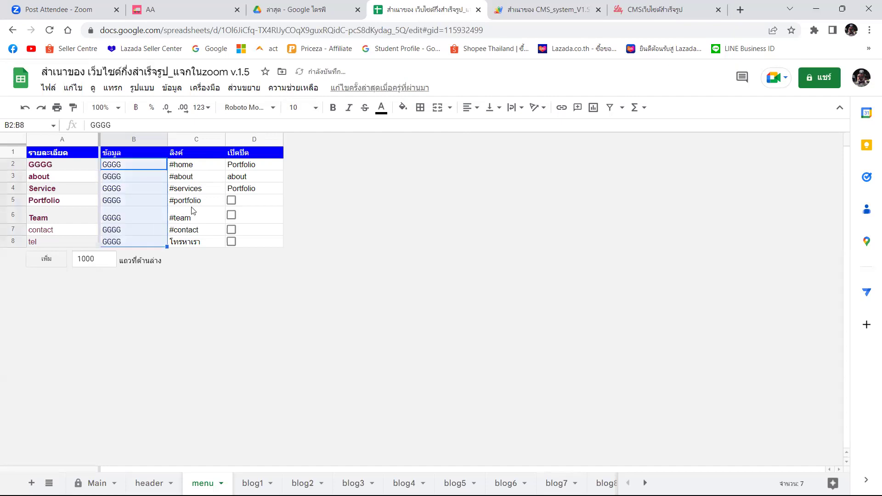
left_click(268, 201)
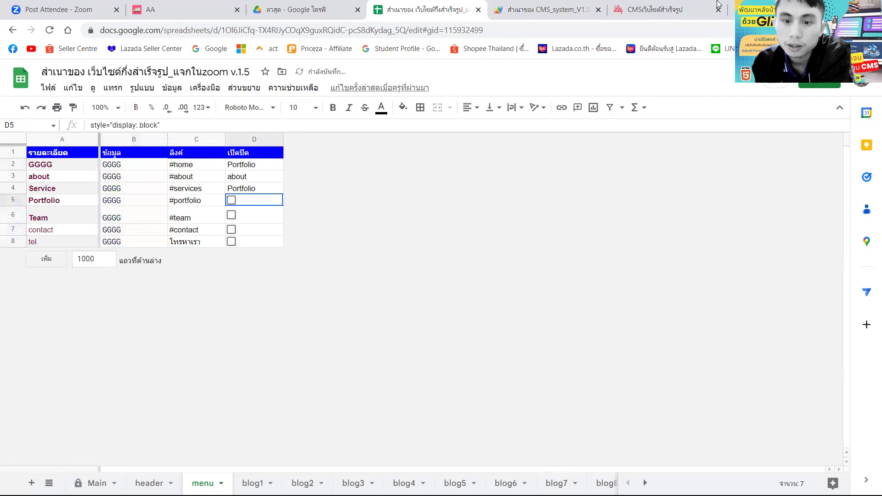
Check the CMS website's navigation menu against the published Glide menu screen, cancelling the about item's open edit form
left_click(657, 9)
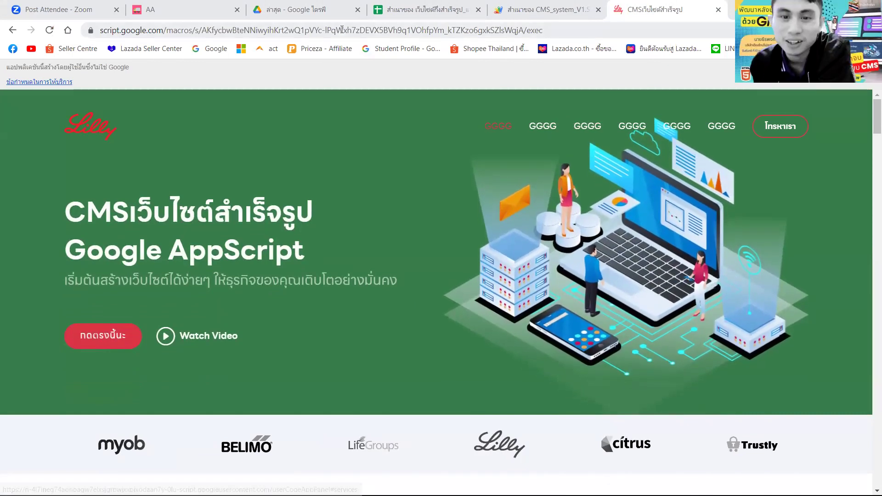
left_click(207, 10)
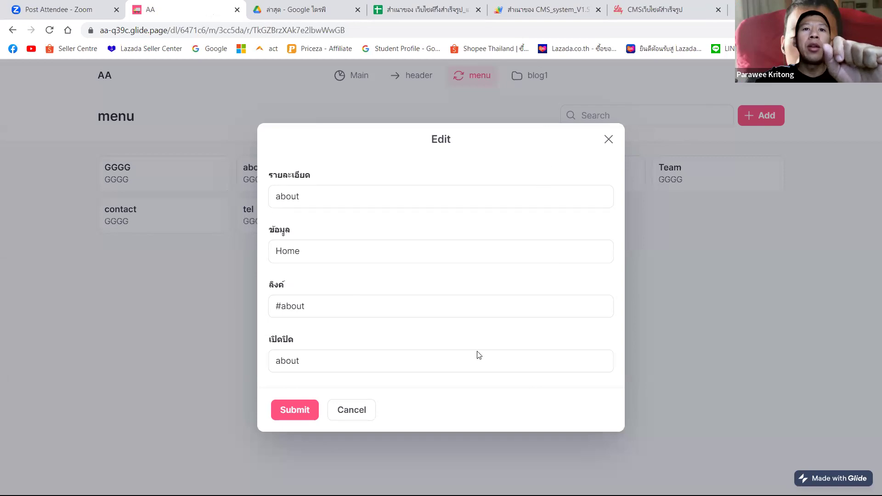
left_click(368, 413)
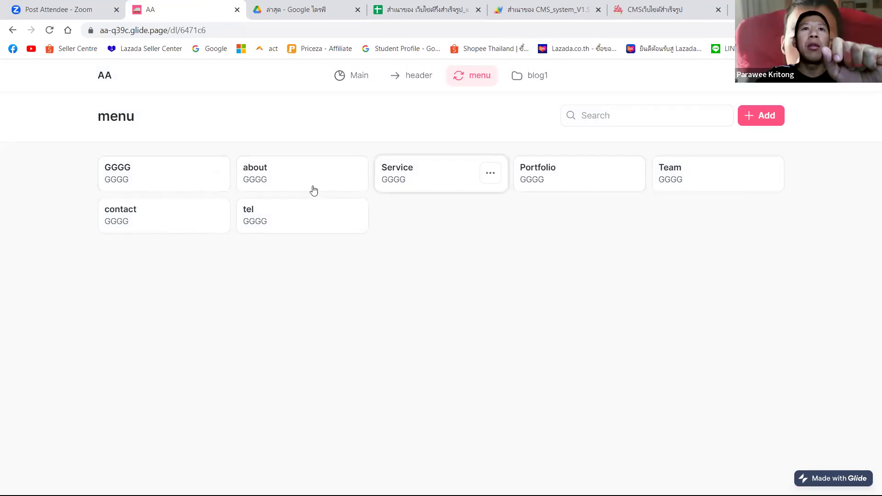
left_click(644, 3)
left_click(184, 9)
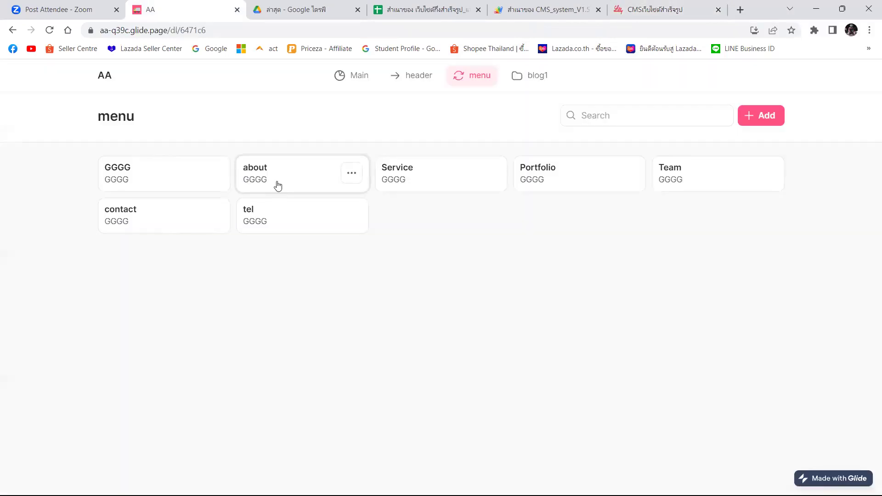
Compare the spreadsheet ID in the Google Sheet's address with the id variable in setting.gs of the CMS_system_V1.5 script
left_click(405, 11)
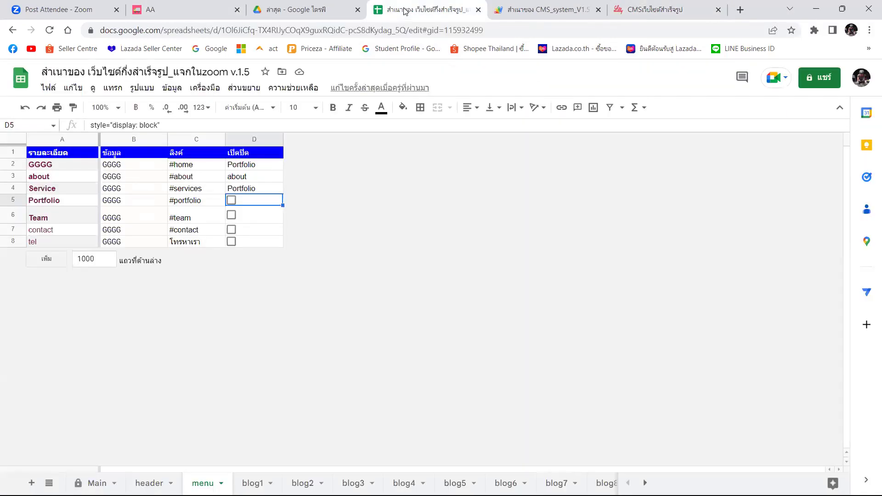
left_click_drag(221, 31, 405, 31)
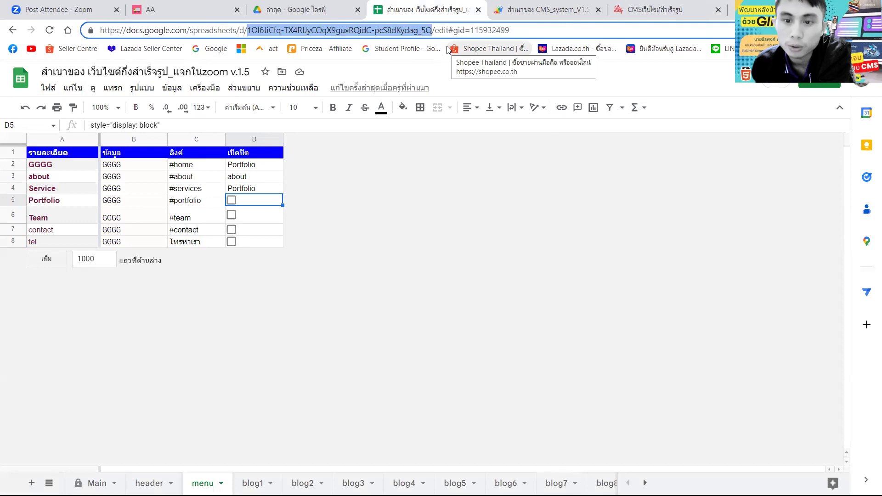
left_click(303, 18)
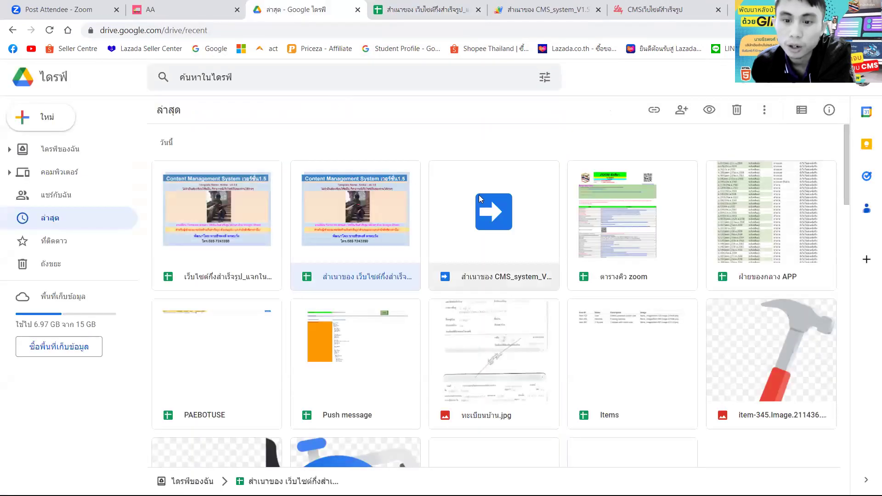
double_click(480, 198)
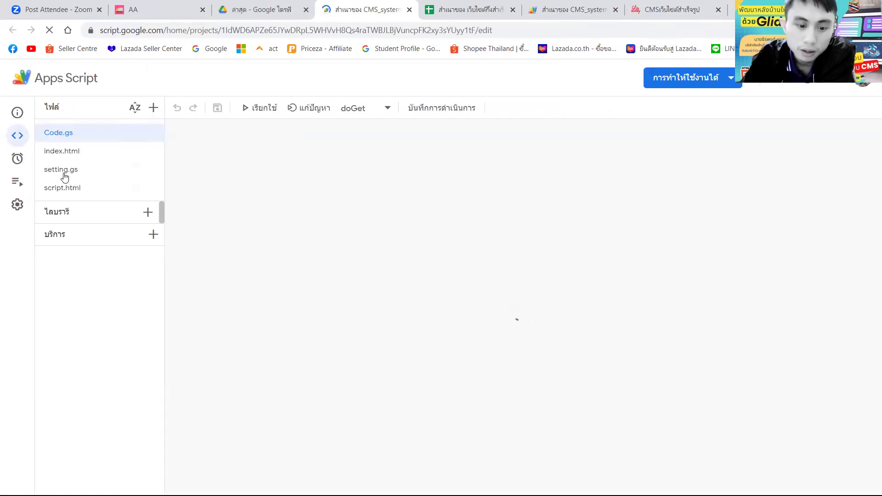
left_click(65, 170)
left_click_drag(427, 242, 441, 241)
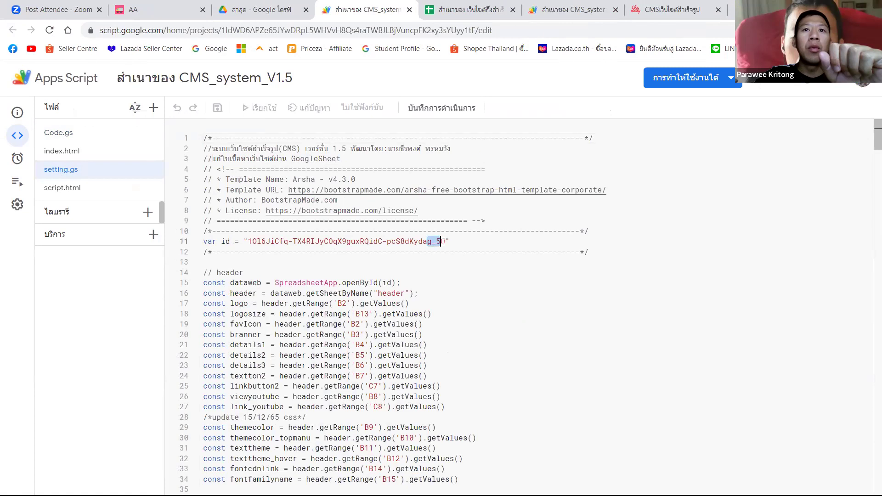
left_click(563, 10)
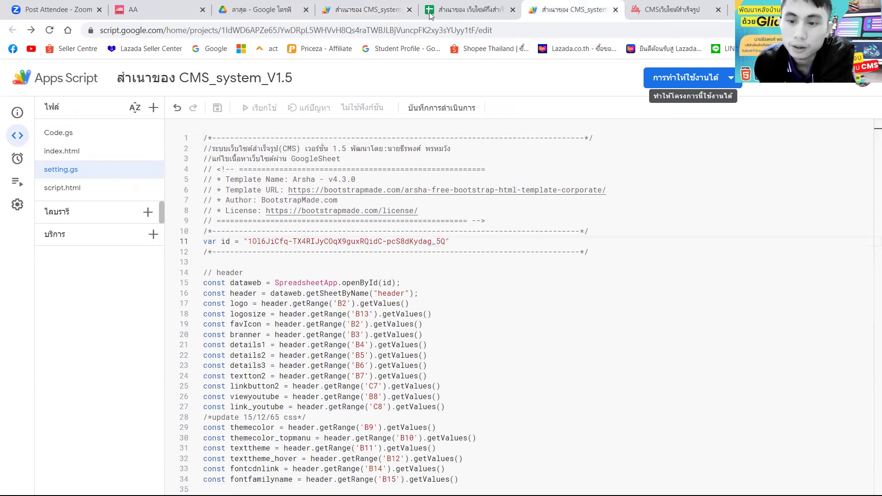
left_click(161, 10)
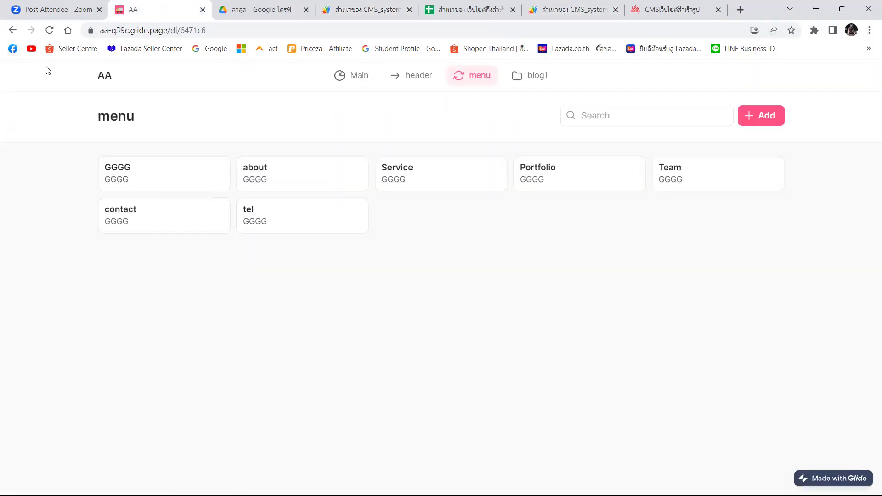
left_click(13, 30)
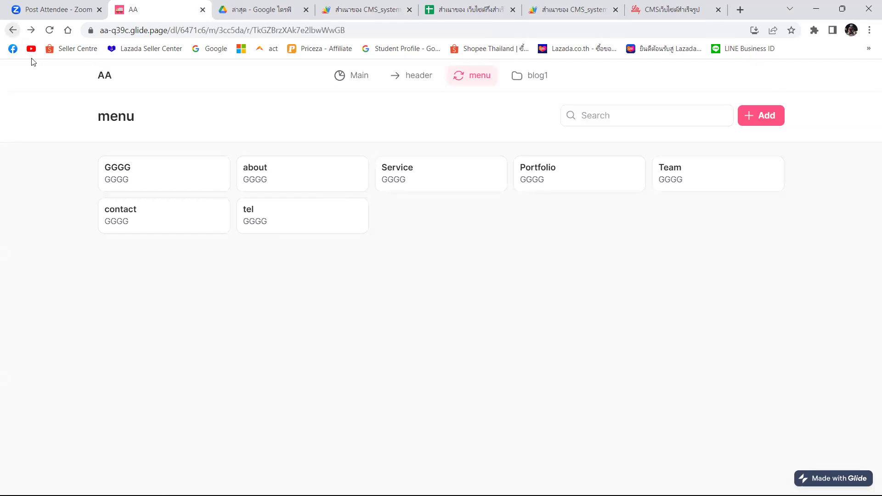
left_click(613, 141)
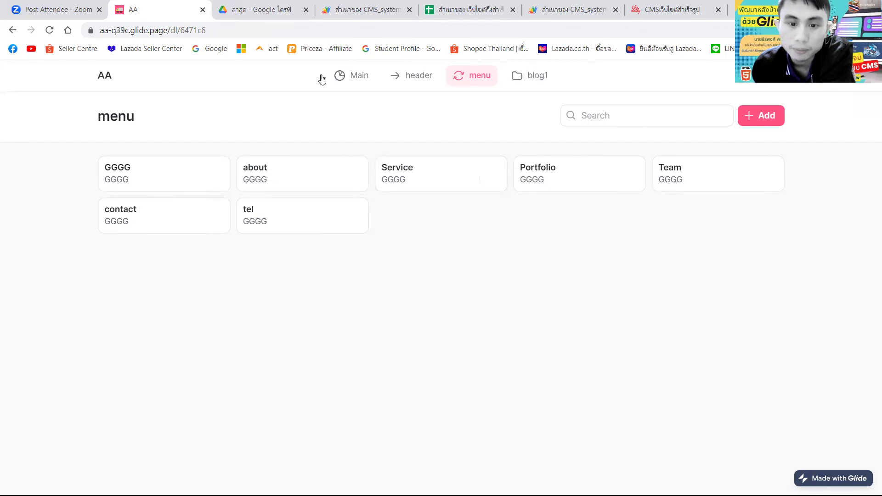
left_click(104, 78)
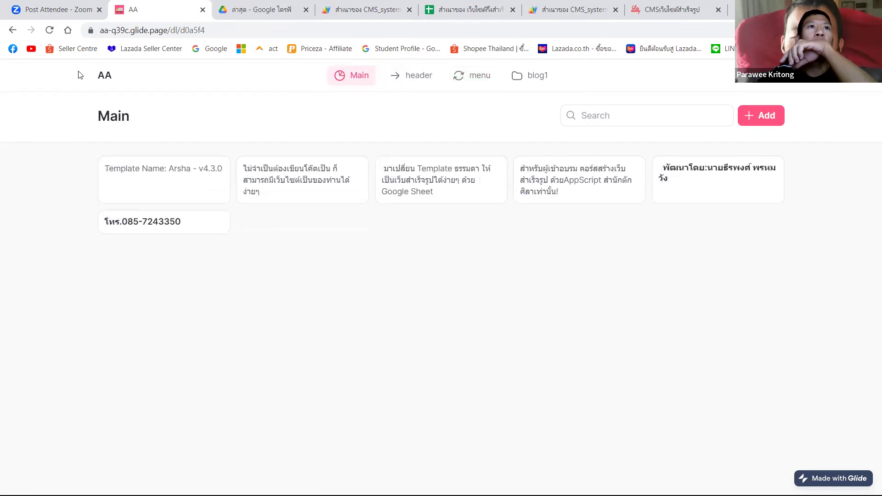
left_click(12, 30)
left_click(13, 31)
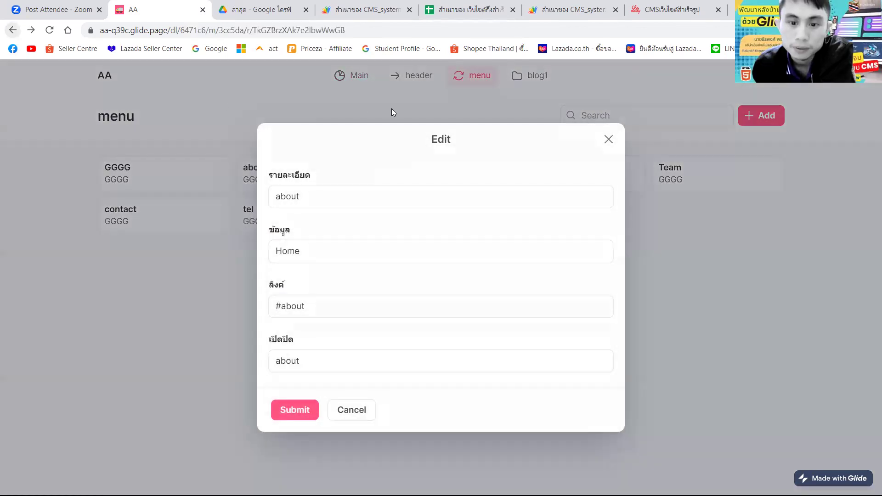
left_click(601, 143)
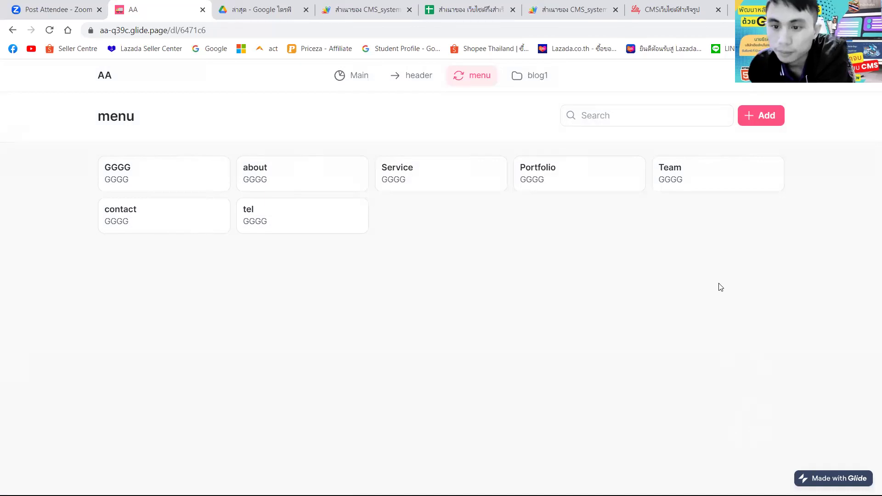
Go from the published page to the Glide website, open the team's projects dashboard and close the Glide home page
left_click(833, 478)
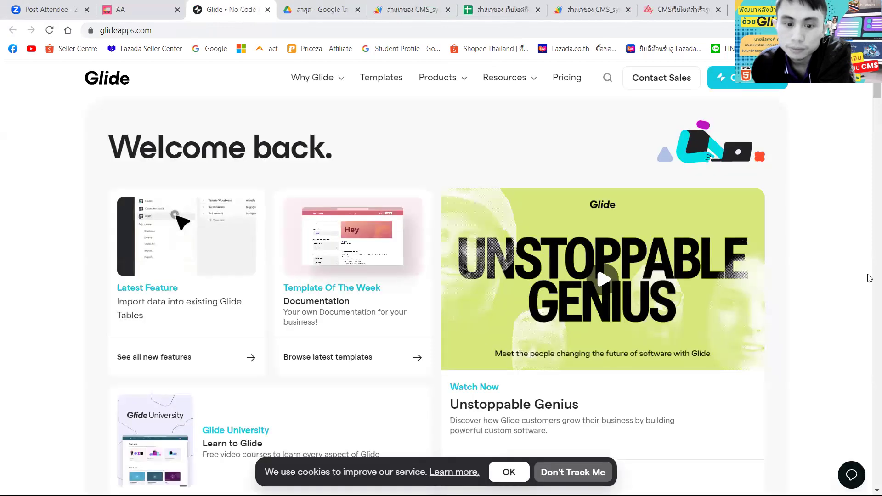
left_click(717, 70)
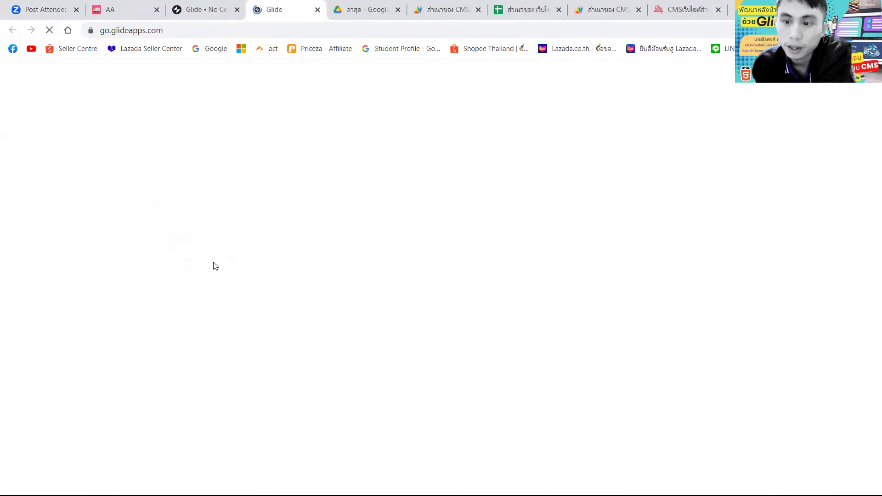
left_click(223, 10)
key("ctrl+w")
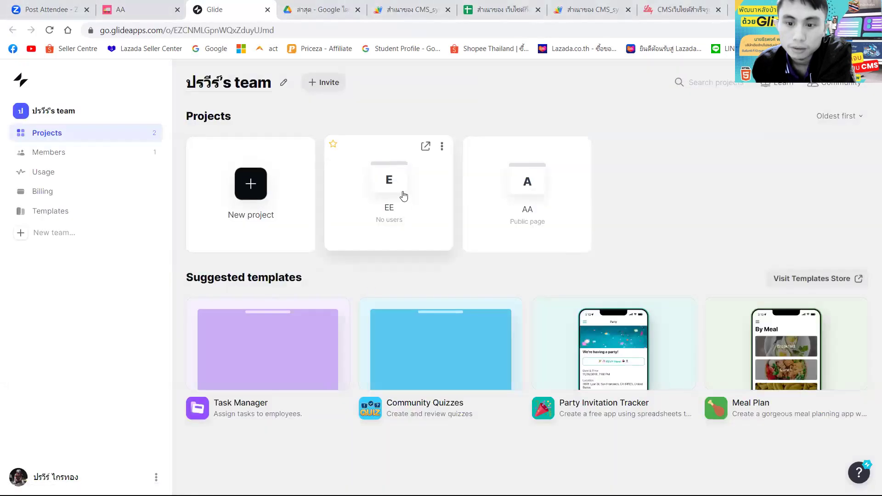
Open the AA project from the dashboard in the layout editor and switch its preview to the desktop view
left_click(403, 196)
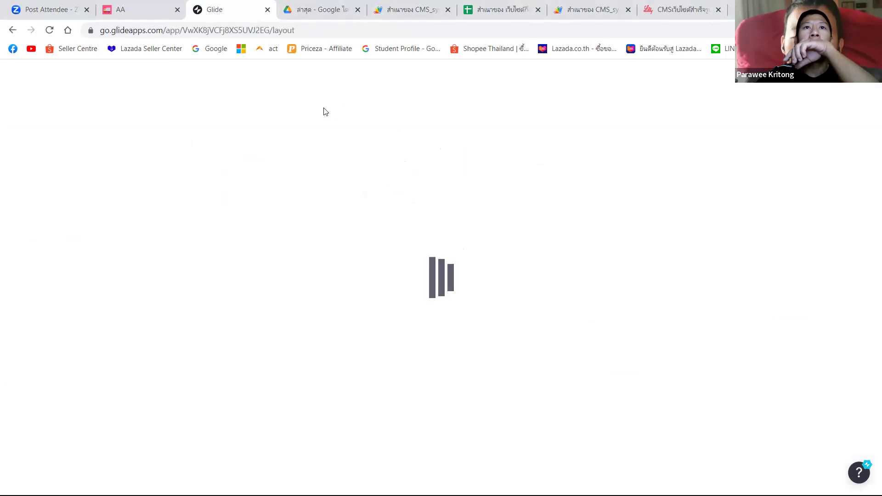
left_click(13, 29)
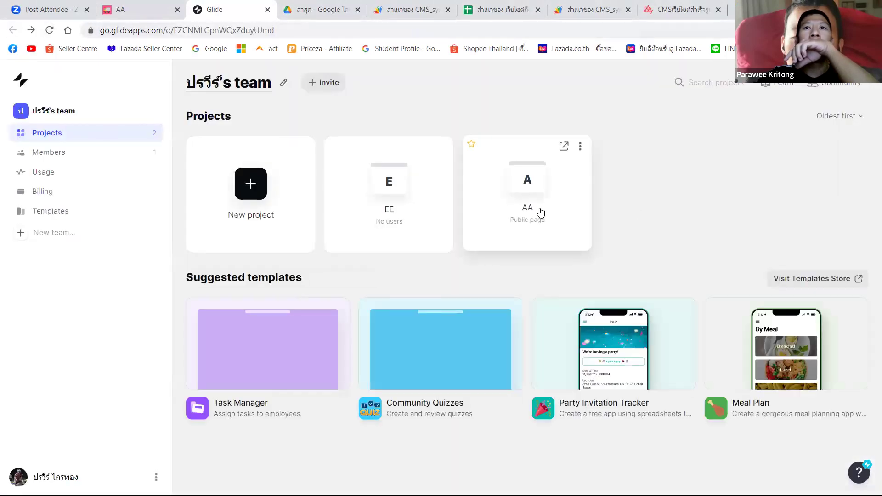
left_click(541, 212)
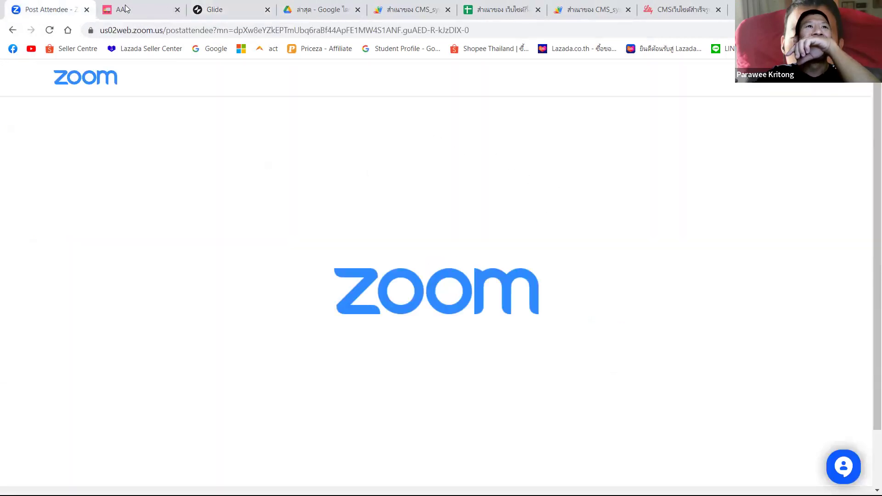
left_click(152, 10)
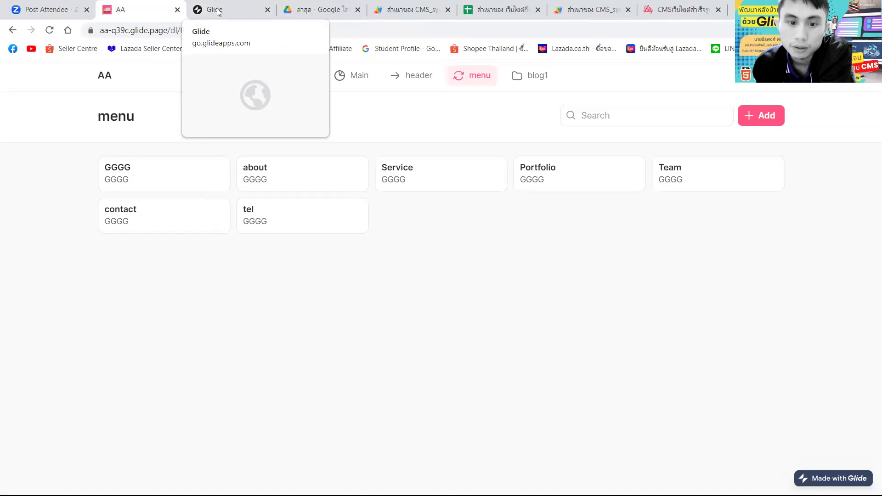
left_click(218, 11)
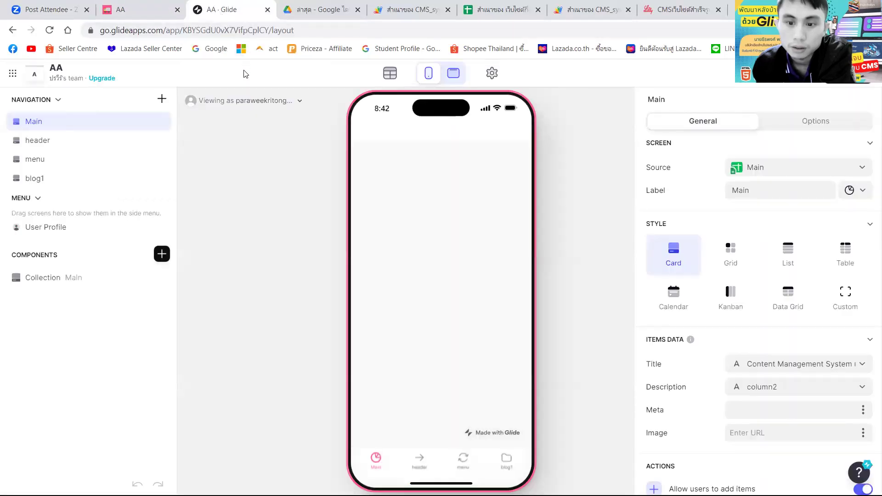
left_click(454, 73)
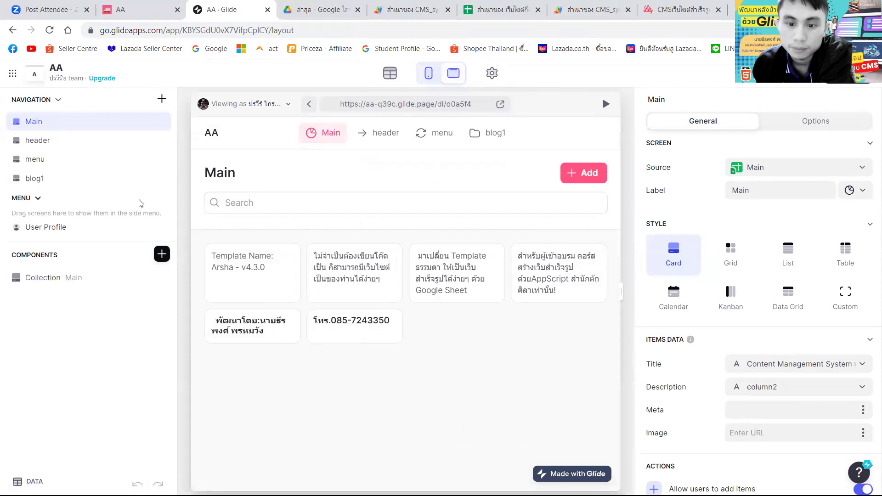
Open the menu screen and view the first item's edit form, closing it without changes
left_click(61, 161)
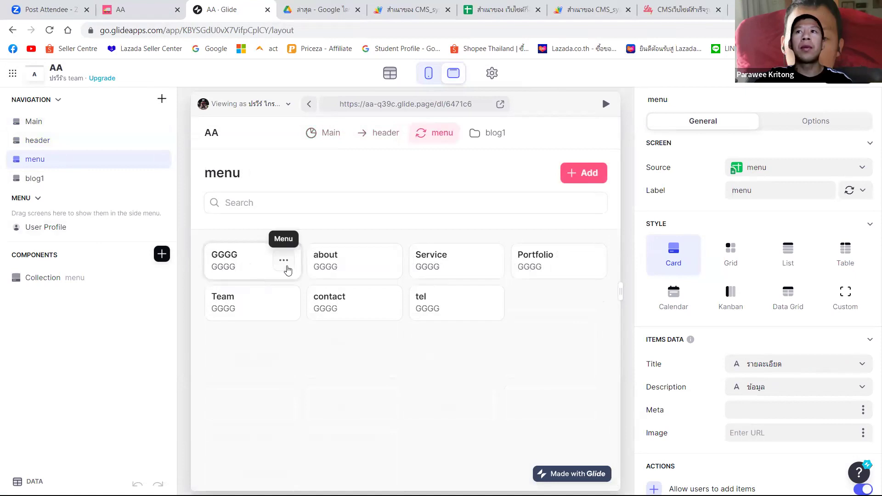
left_click(284, 260)
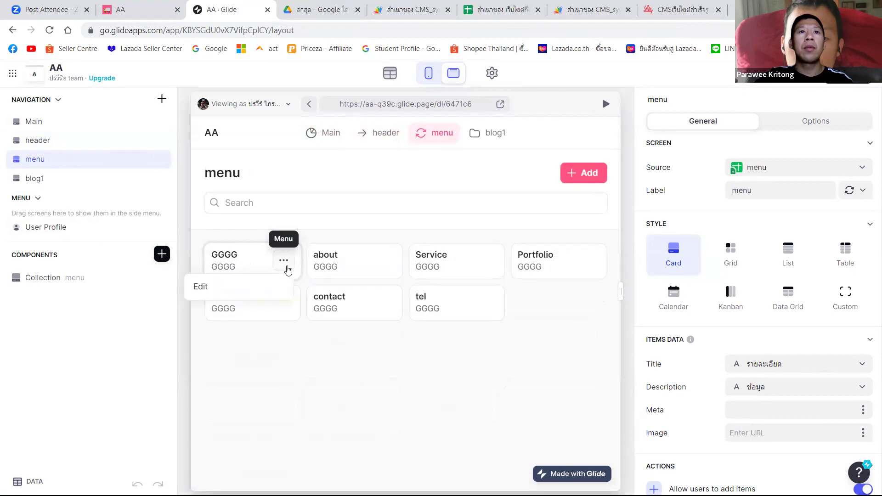
left_click(258, 283)
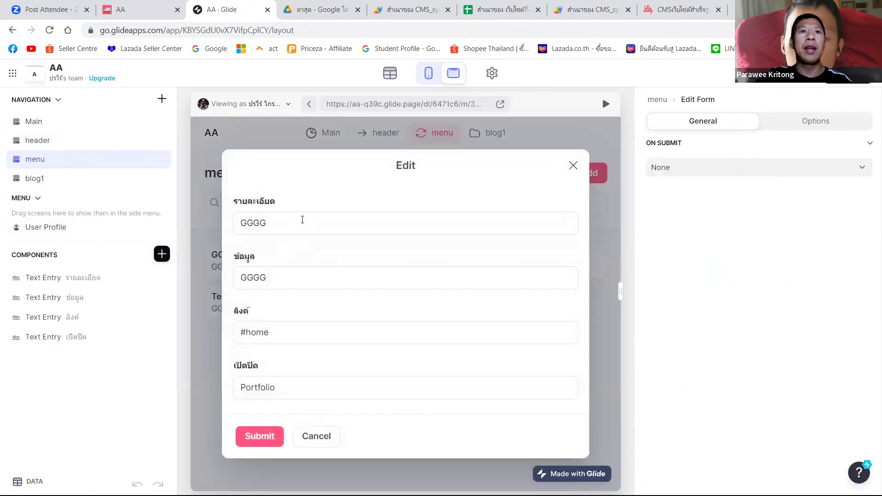
double_click(301, 220)
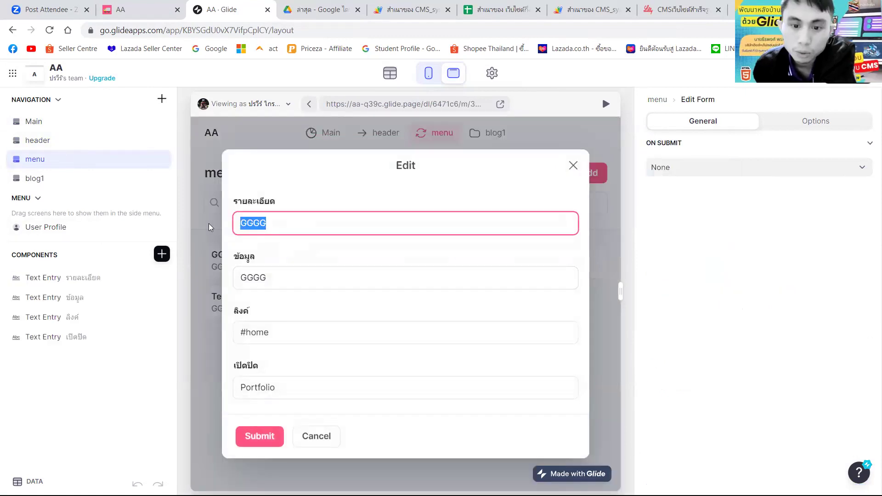
left_click(567, 170)
Open the menu data table and its source Google Sheet, check the spreadsheet's address, and close the sheet
left_click(389, 82)
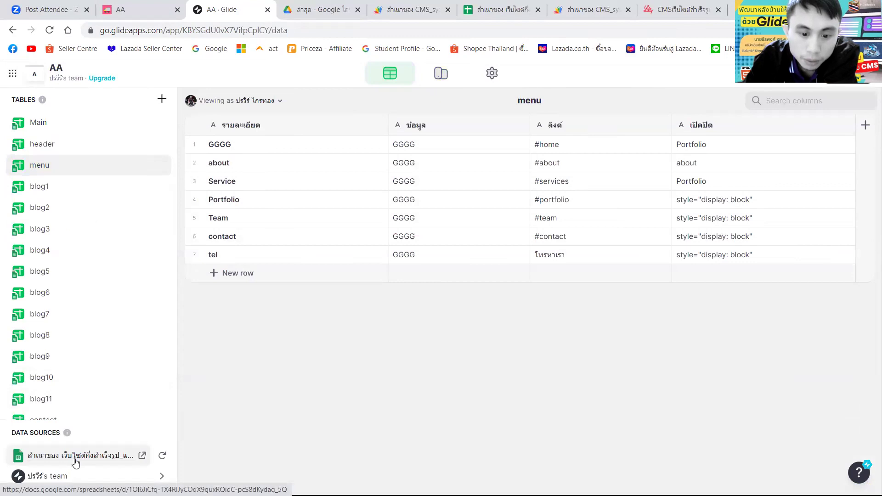
left_click(142, 456)
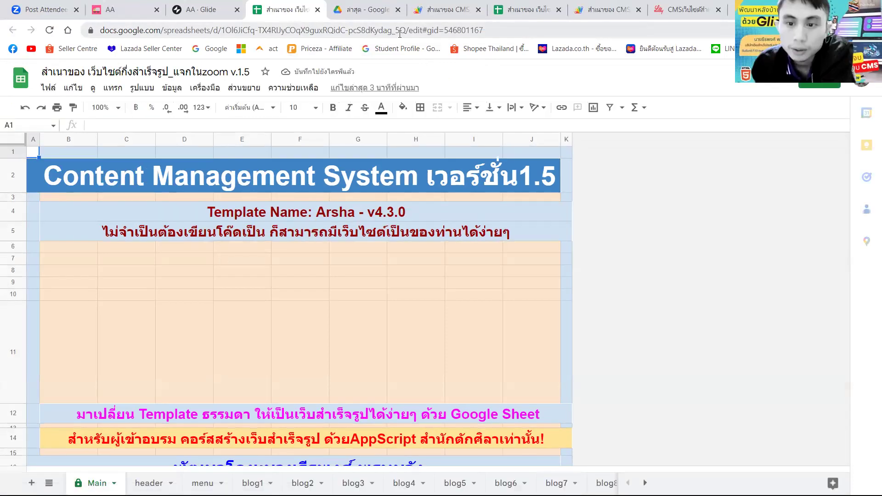
left_click(400, 33)
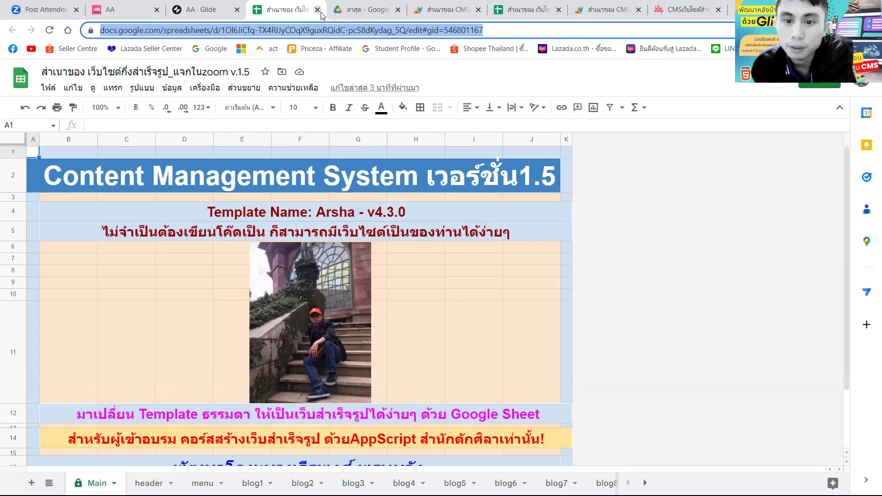
key("ctrl+w")
Reload the CMS website and check its navigation menu labels
left_click(606, 10)
left_click(49, 30)
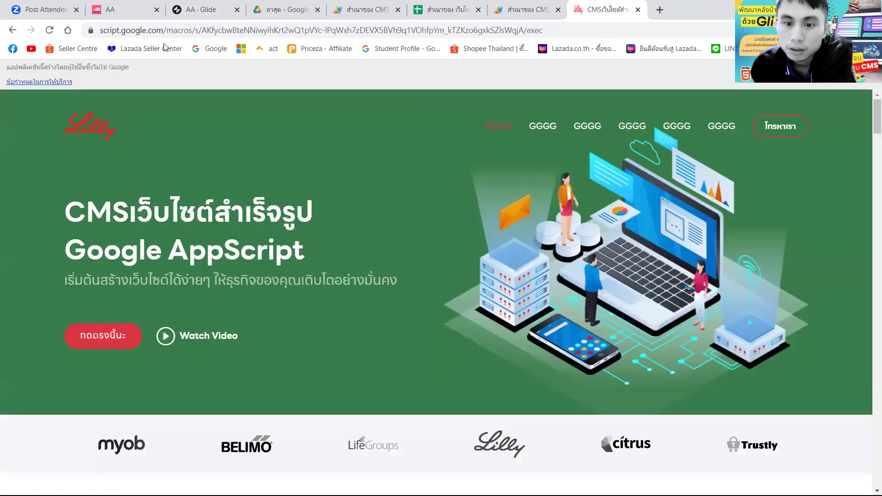
left_click(56, 30)
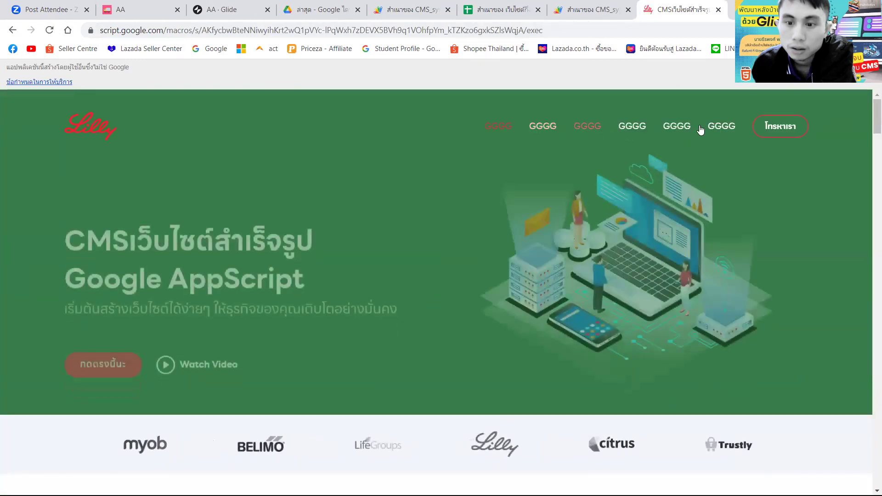
In the Glide layout editor, set the first menu item's รายละเอียด and ข้อมูล fields to FFFFF and submit
left_click(222, 14)
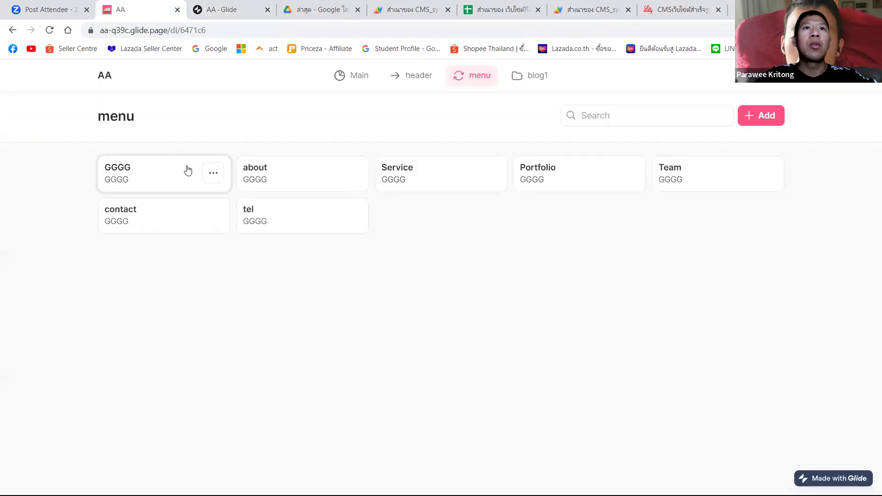
left_click(244, 14)
left_click(441, 73)
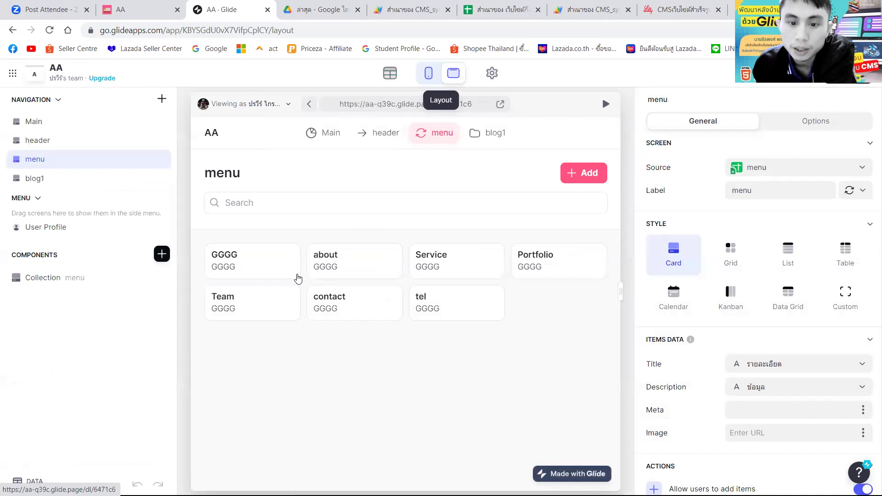
left_click(282, 258)
left_click(246, 286)
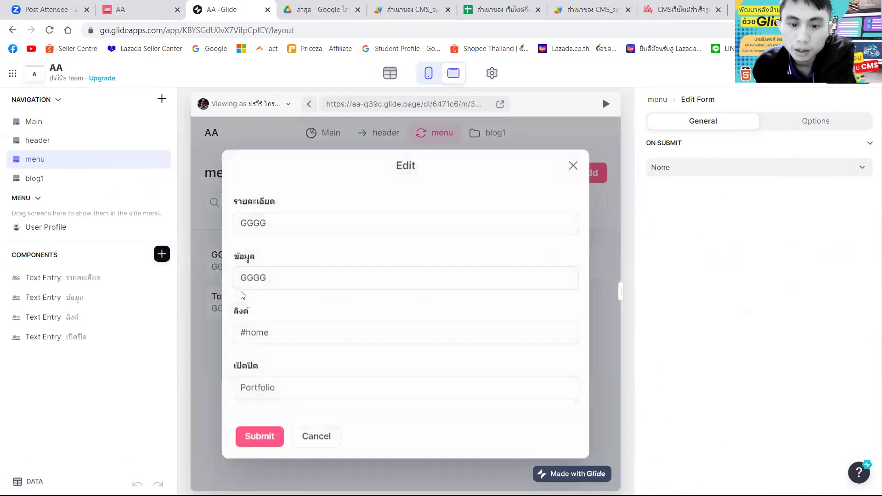
left_click_drag(282, 228, 237, 227)
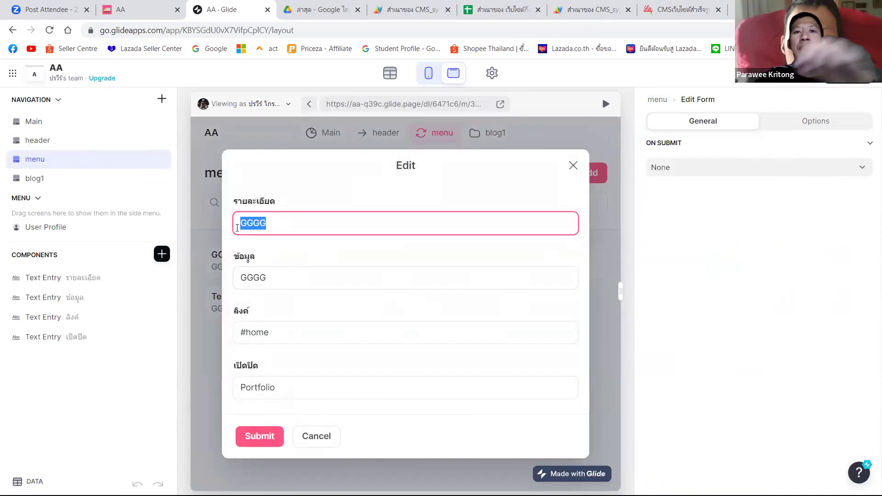
type("FFFFF")
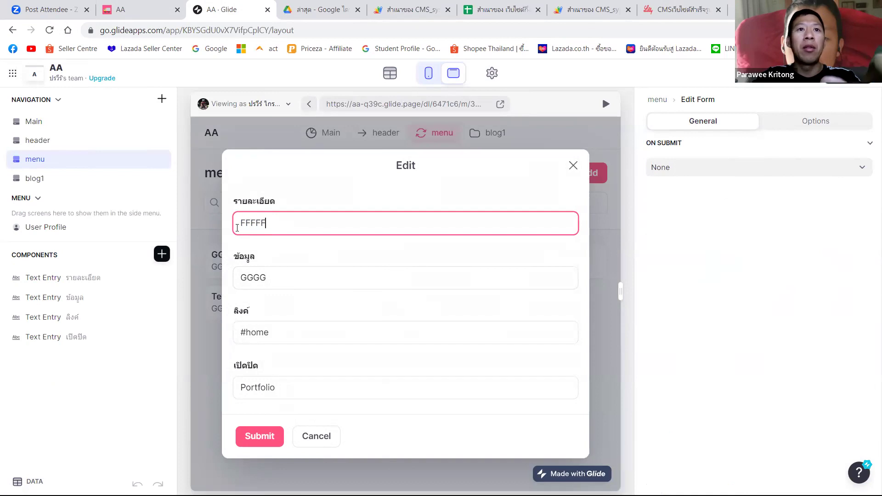
left_click_drag(295, 276, 202, 285)
type("FFFFF")
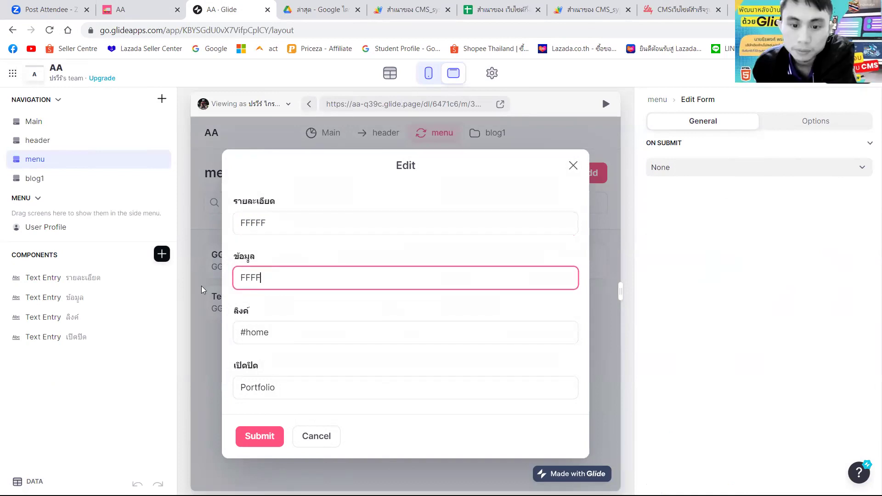
left_click(270, 438)
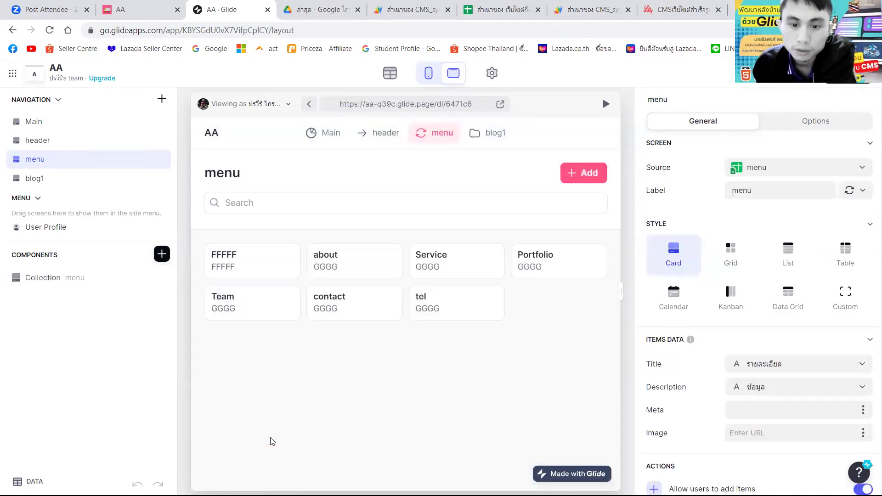
Check the CMS website's navigation menu for the edited first item and return to the Glide editor
left_click(680, 9)
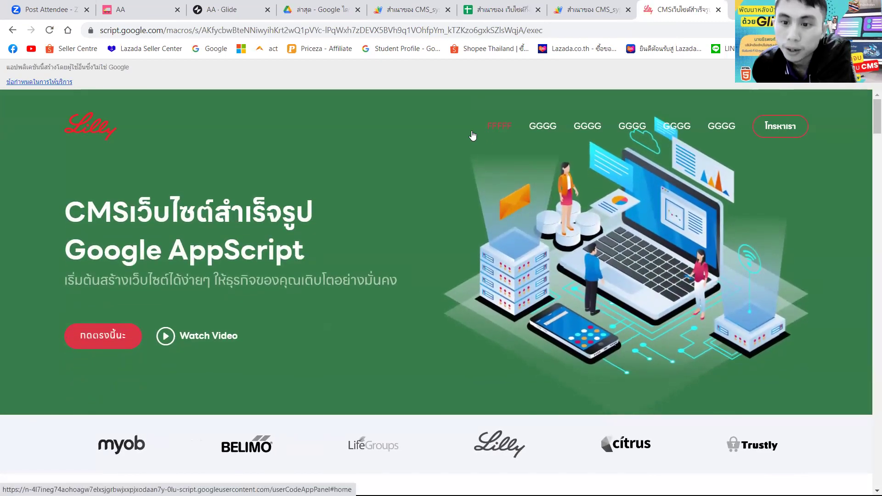
left_click(722, 126)
key("ctrl+3")
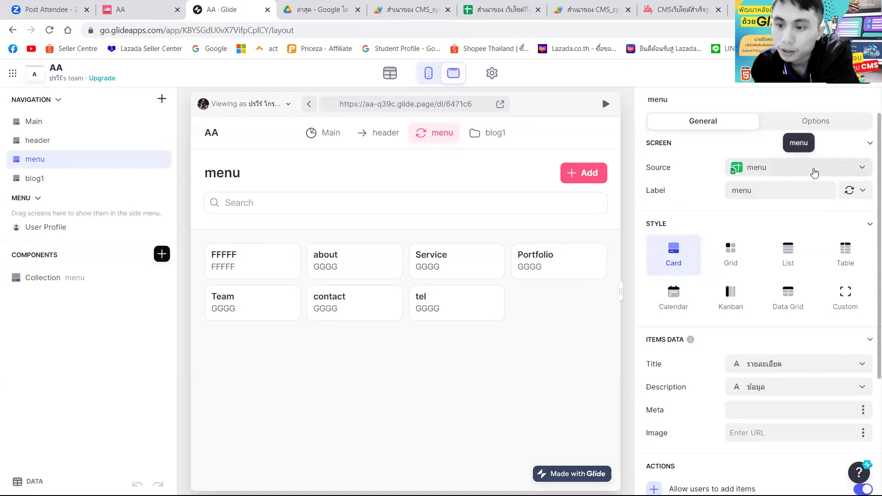
Try the Data Grid, Kanban and Grid styles on the menu screen and set its style to List
left_click(862, 169)
left_click(861, 170)
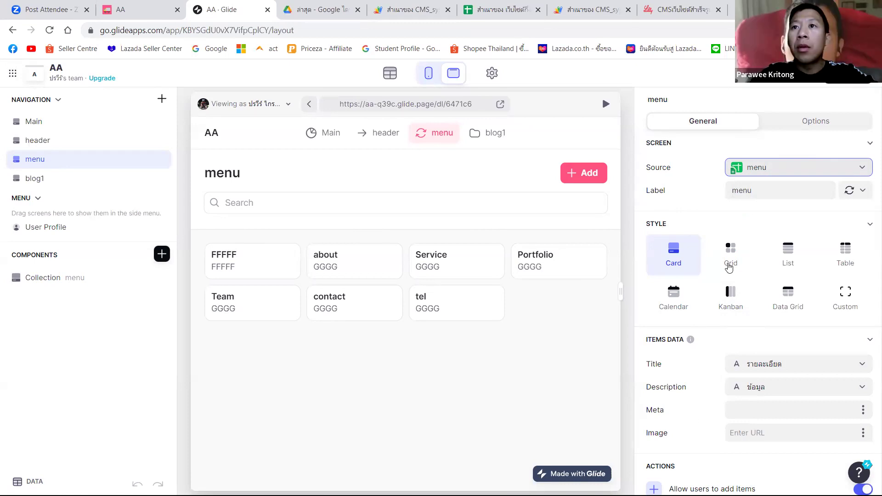
left_click(790, 294)
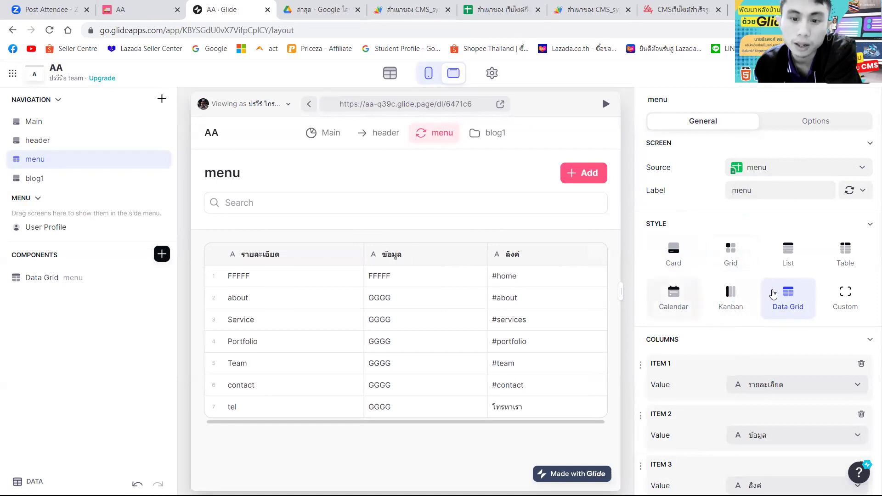
left_click(734, 297)
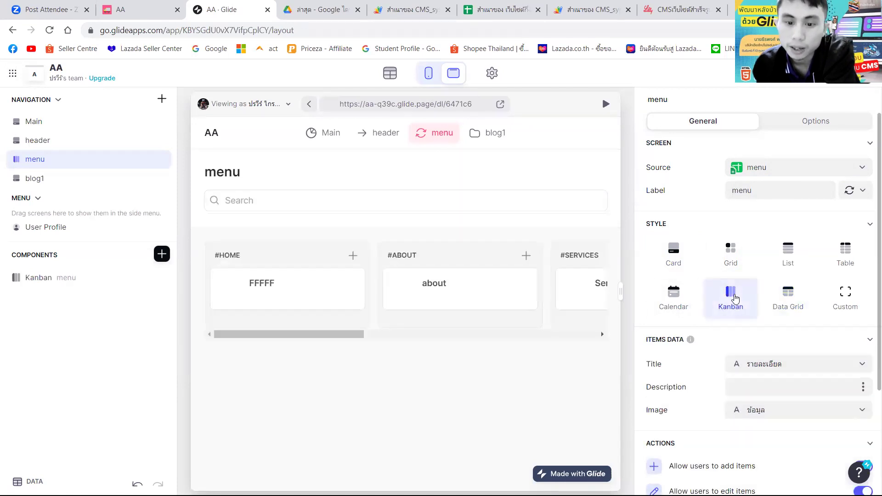
left_click_drag(359, 336, 467, 345)
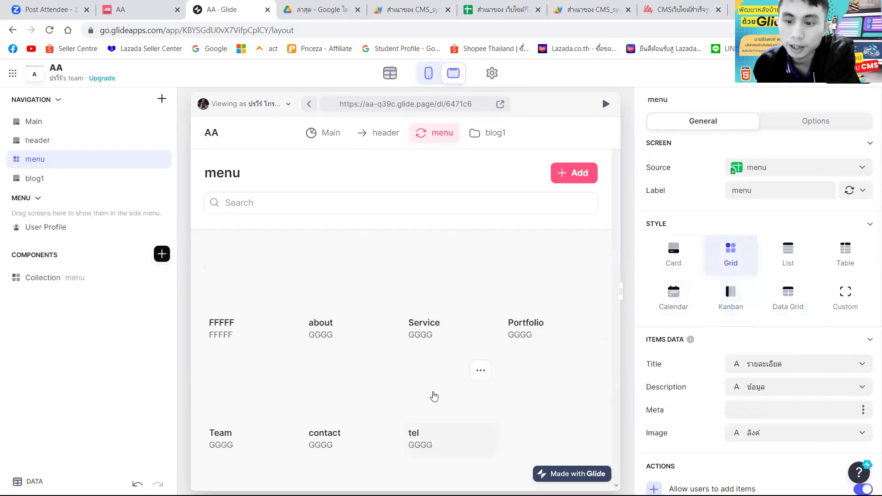
left_click(787, 252)
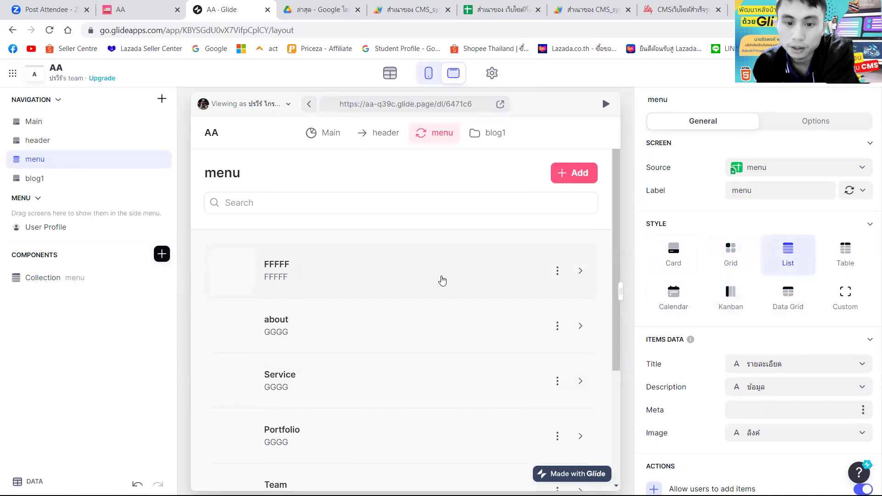
Open the details page of the first item in the menu list preview
left_click(558, 272)
left_click(557, 275)
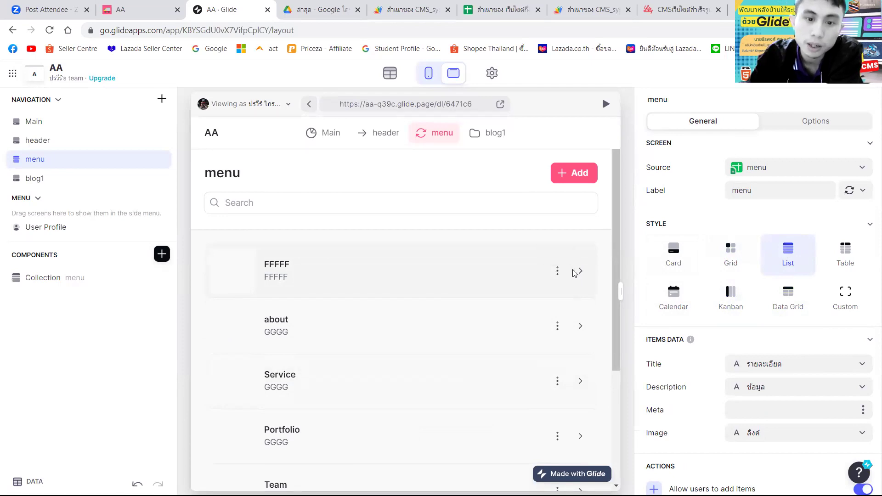
left_click(575, 274)
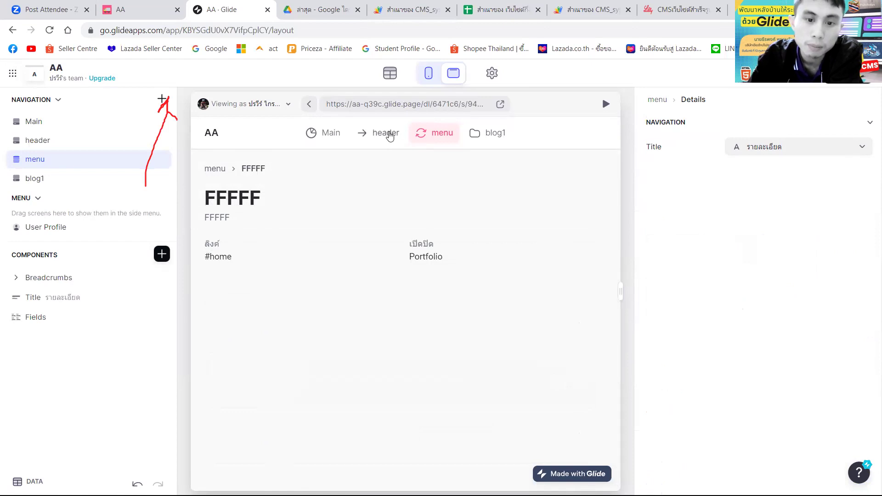
Add navigation screens from the blog2 and blog3 data tables
left_click(162, 99)
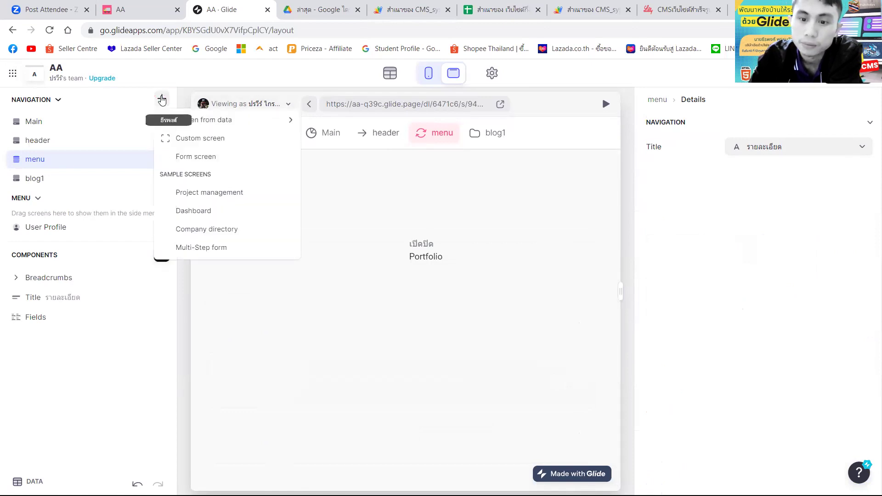
mouse_move(166, 121)
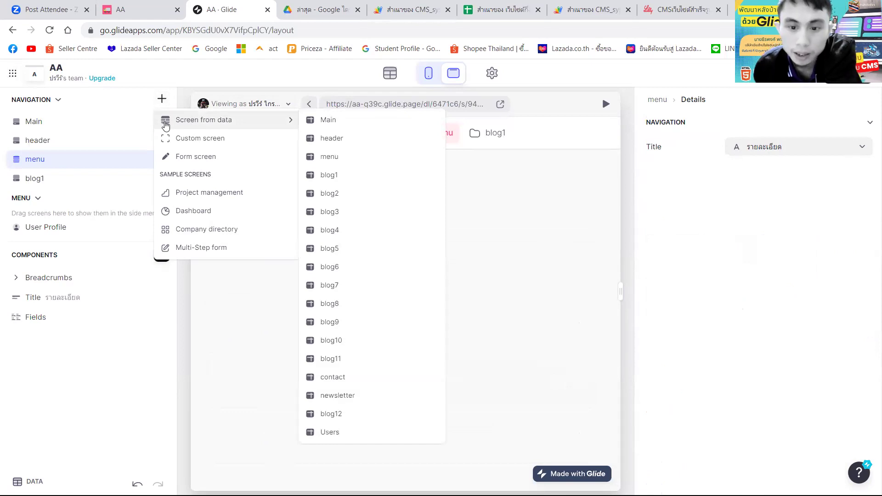
left_click(359, 194)
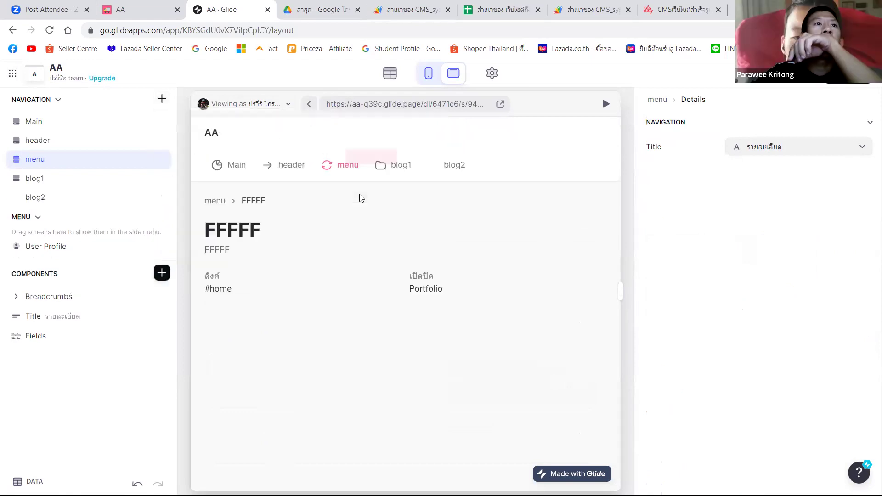
left_click(47, 198)
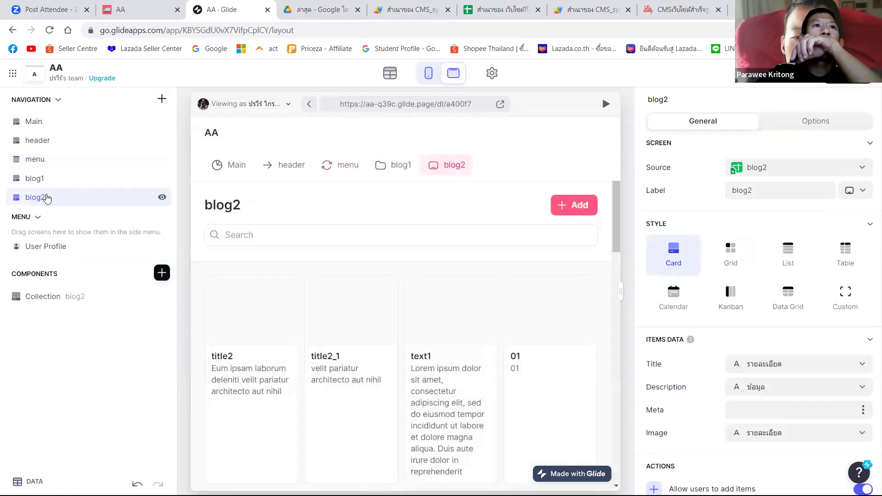
left_click(162, 98)
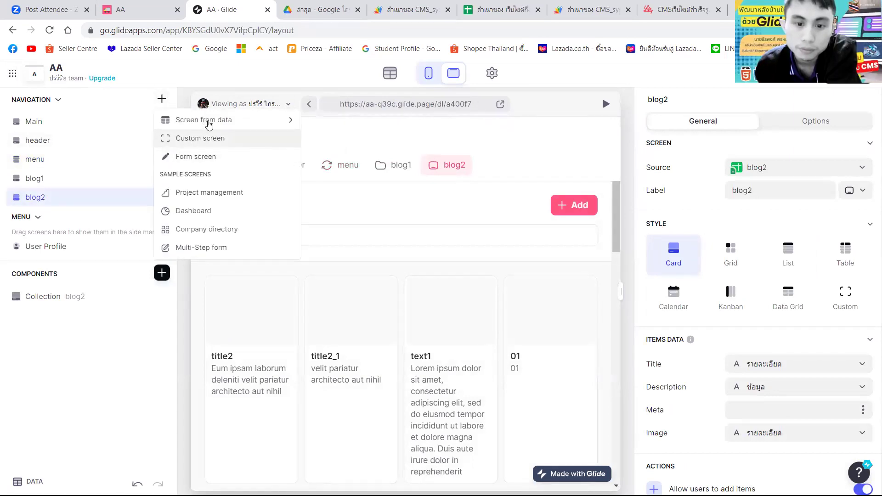
mouse_move(208, 122)
left_click(336, 219)
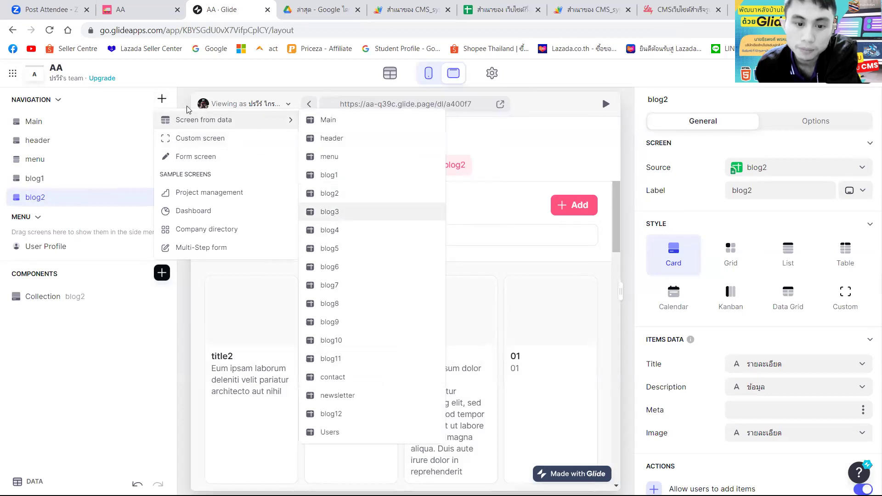
Add navigation screens from the blog4 and blog5 data tables
left_click(162, 98)
mouse_move(245, 127)
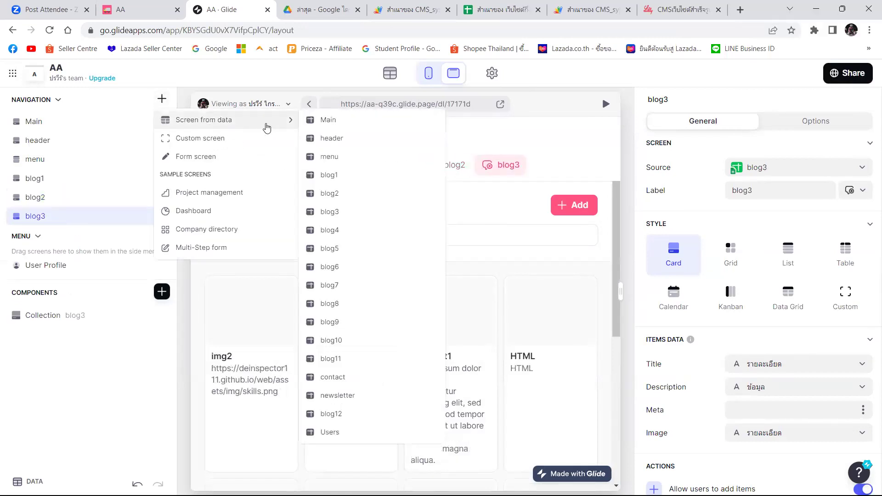
left_click(324, 230)
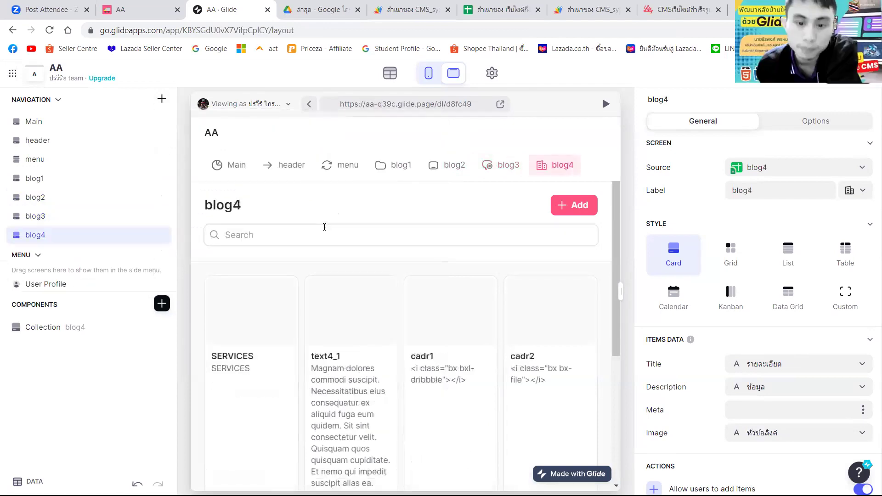
left_click(162, 99)
mouse_move(216, 118)
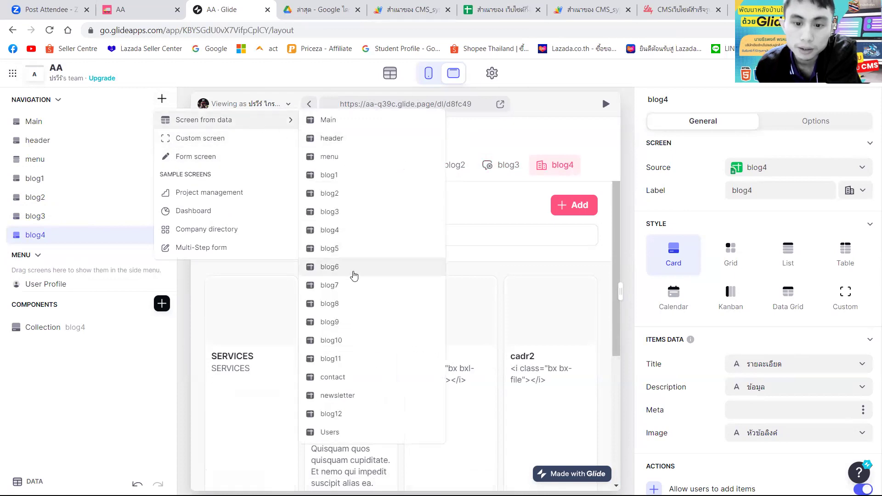
left_click(330, 248)
Add navigation screens from the blog6 and blog7 data tables
left_click(161, 98)
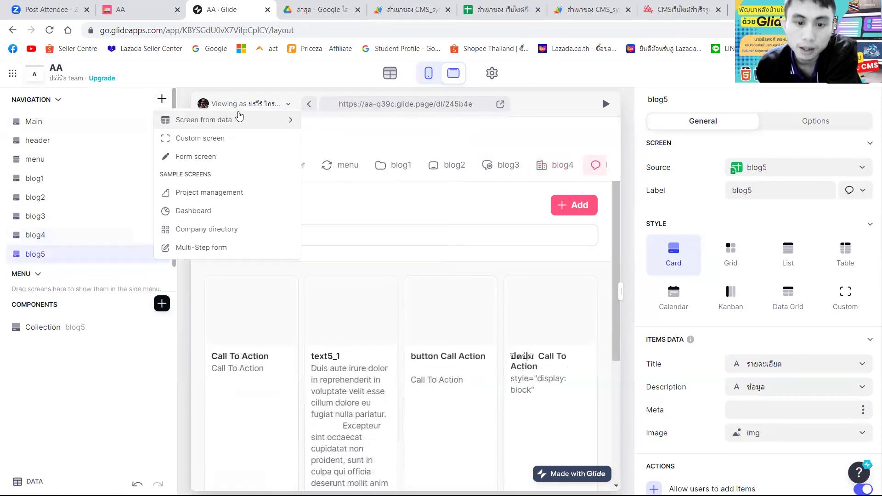
mouse_move(203, 120)
left_click(329, 267)
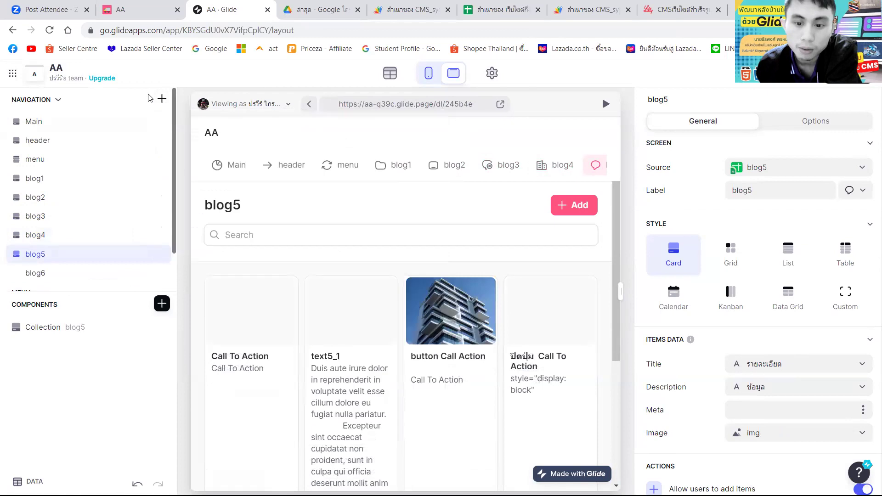
left_click(162, 98)
mouse_move(291, 122)
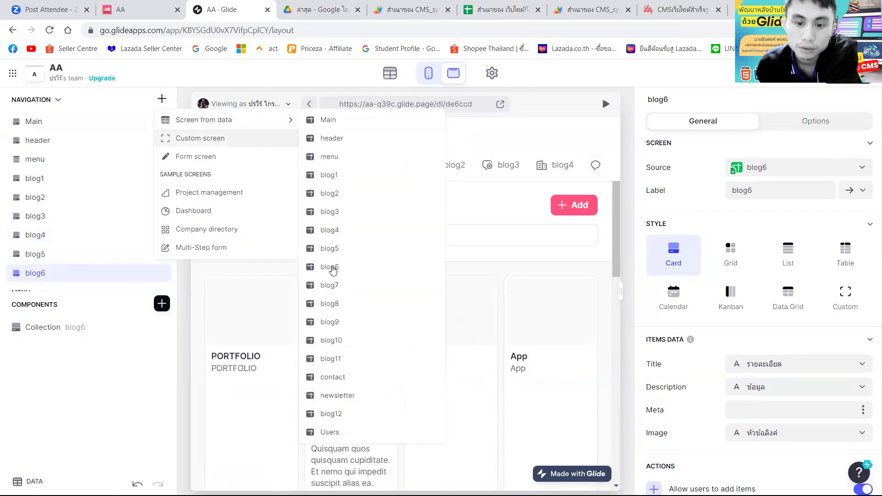
left_click(330, 287)
Add navigation screens from the blog8 and blog9 data tables
left_click(162, 98)
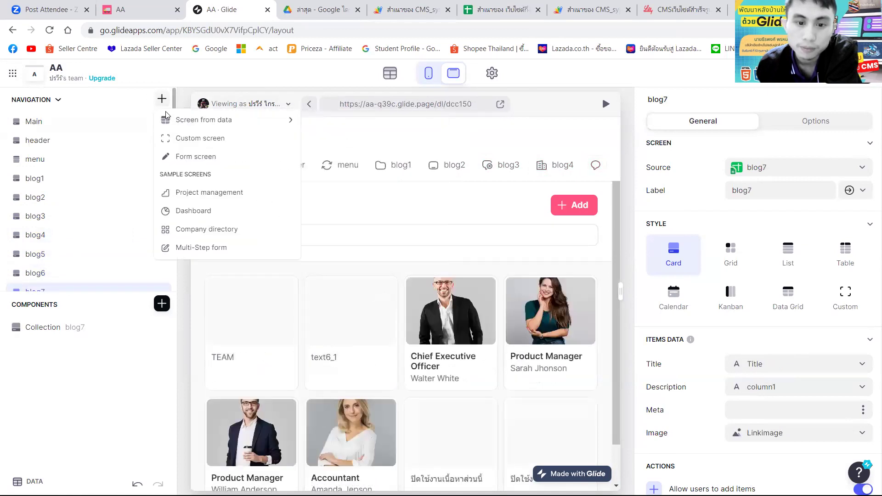
mouse_move(290, 120)
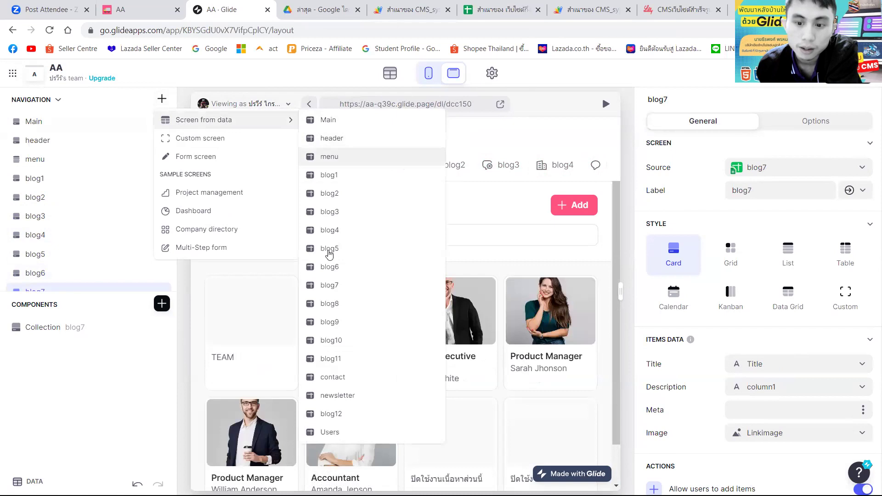
left_click(329, 305)
left_click(162, 98)
mouse_move(252, 120)
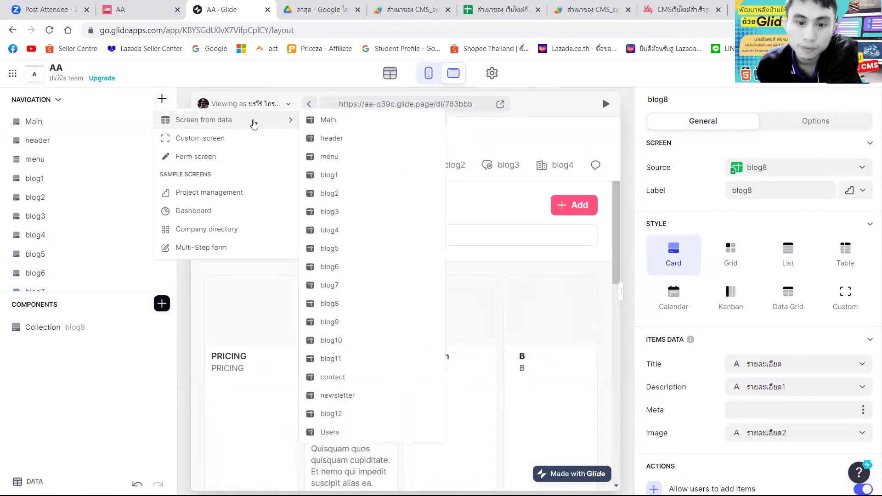
left_click(329, 323)
Add navigation screens from the blog10 and blog11 data tables
left_click(162, 99)
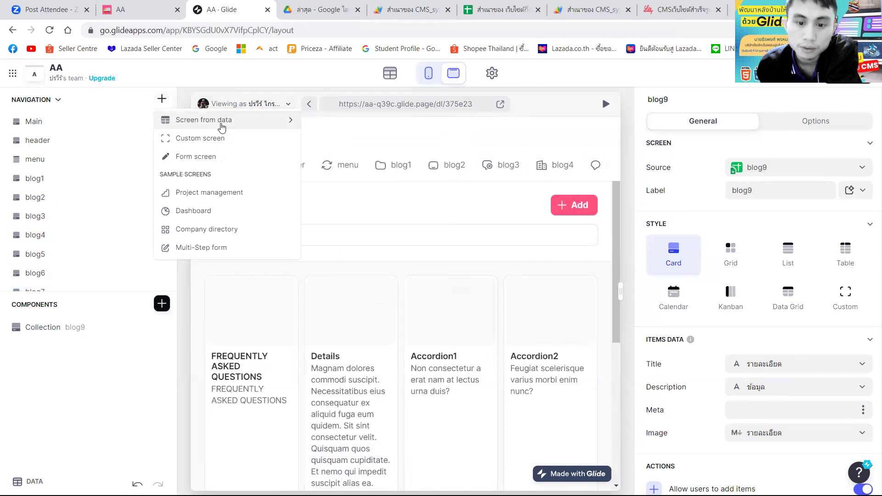
left_click(189, 118)
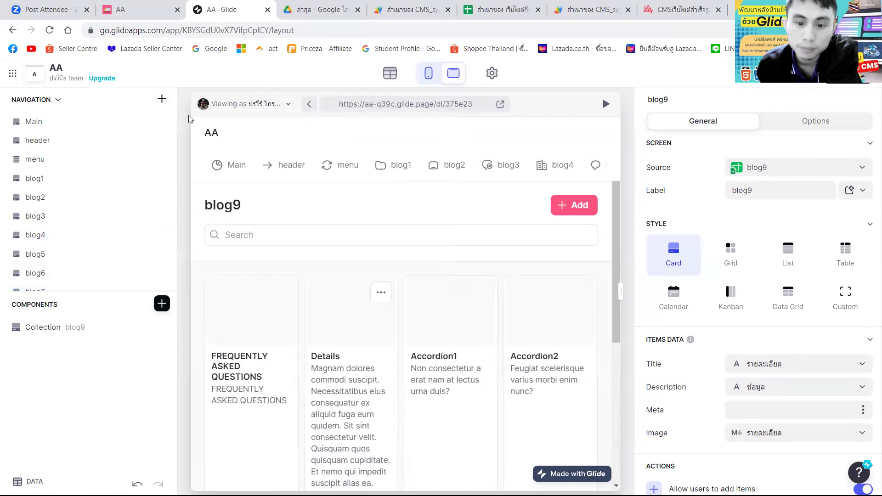
left_click(161, 98)
mouse_move(193, 120)
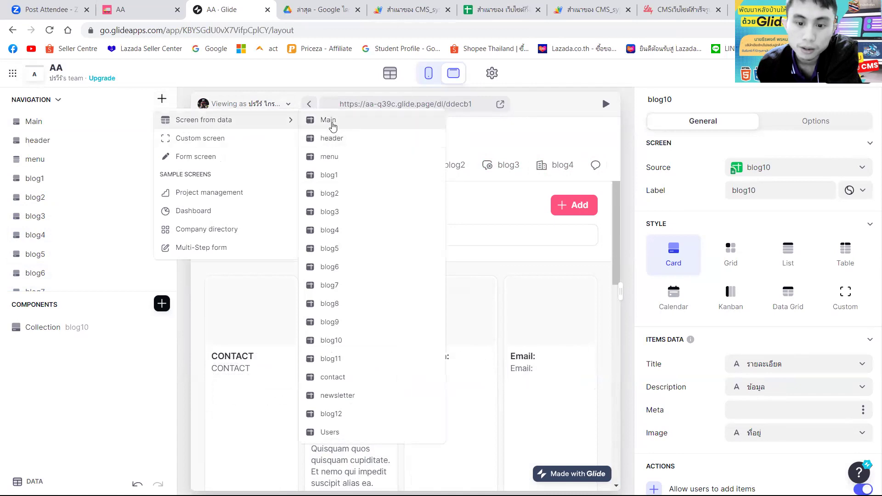
left_click(358, 364)
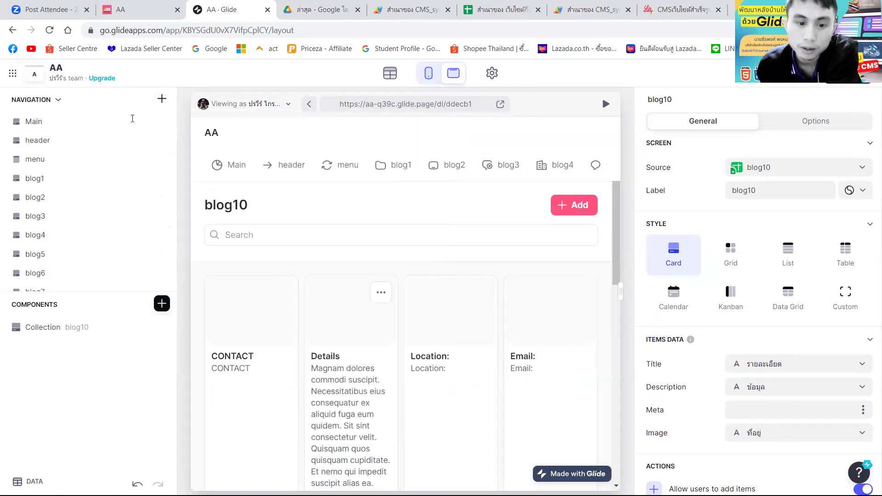
scroll(174, 184, "down", 1)
left_click_drag(173, 186, 173, 121)
left_click_drag(172, 162, 174, 229)
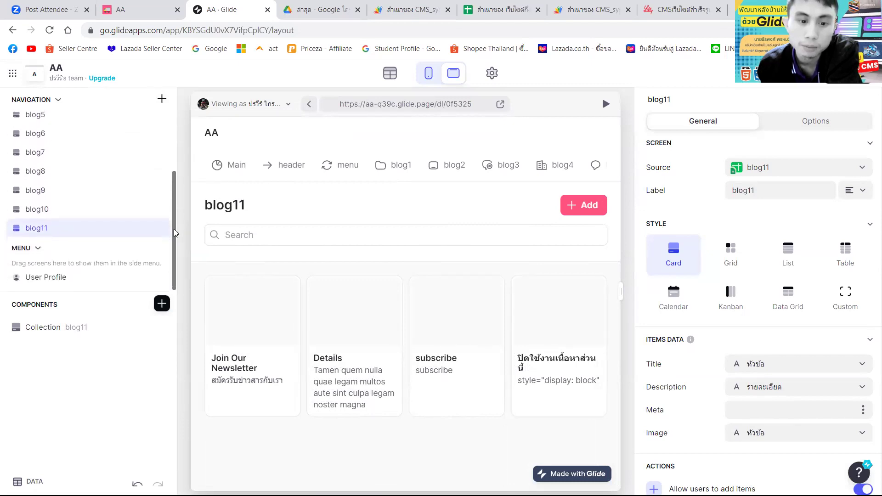
Add navigation screens from the contact and newsletter data tables
left_click(162, 98)
mouse_move(250, 125)
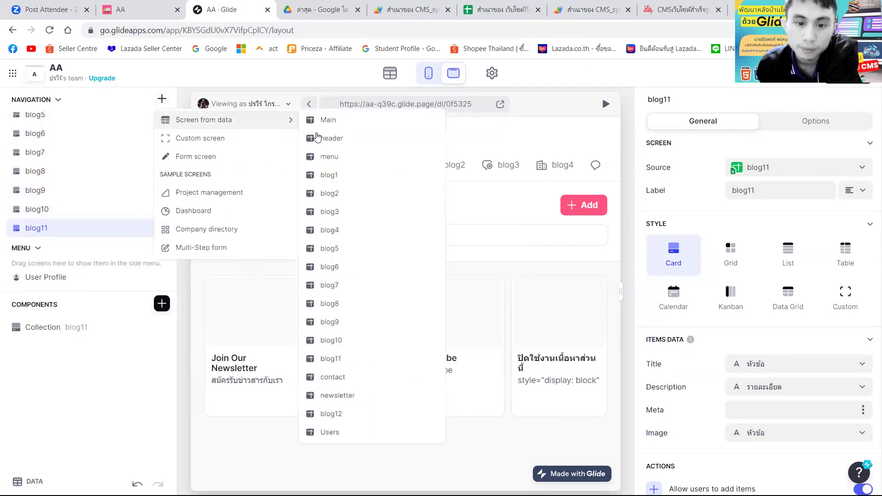
left_click(331, 378)
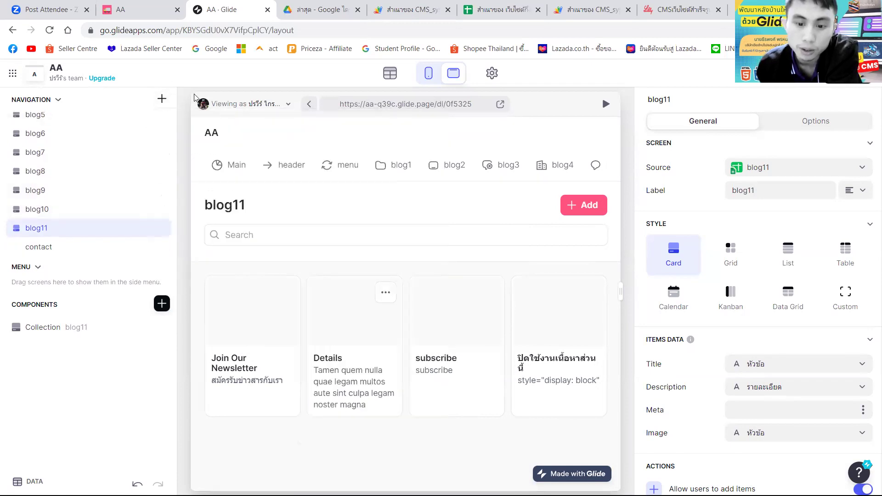
left_click(165, 99)
mouse_move(291, 120)
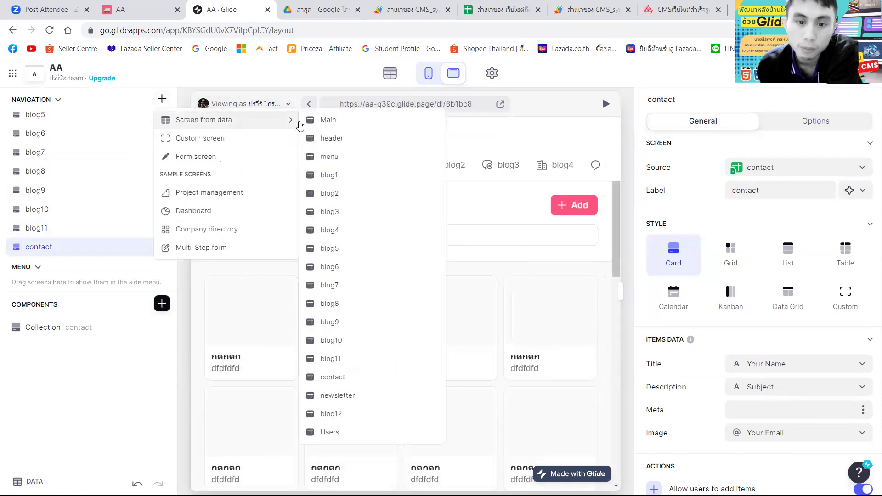
left_click(348, 398)
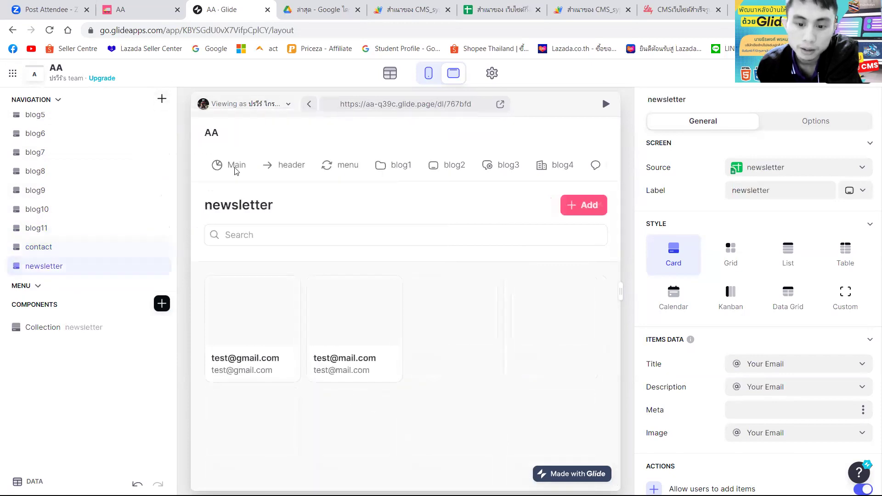
Add a navigation screen from the blog12 data table
left_click(165, 99)
mouse_move(281, 120)
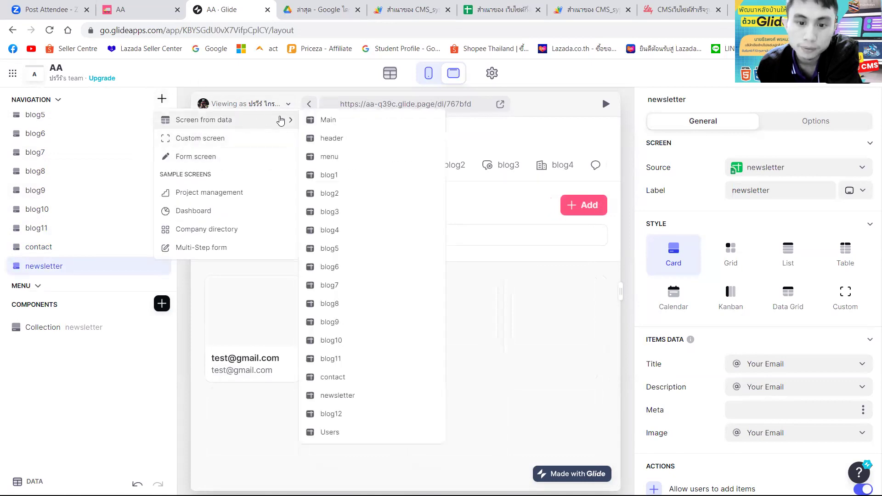
left_click(330, 413)
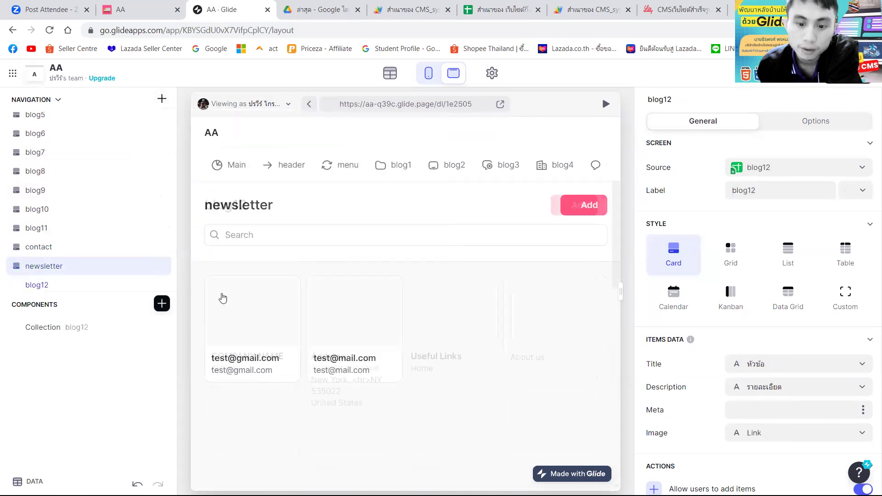
scroll(148, 196, "down", 2)
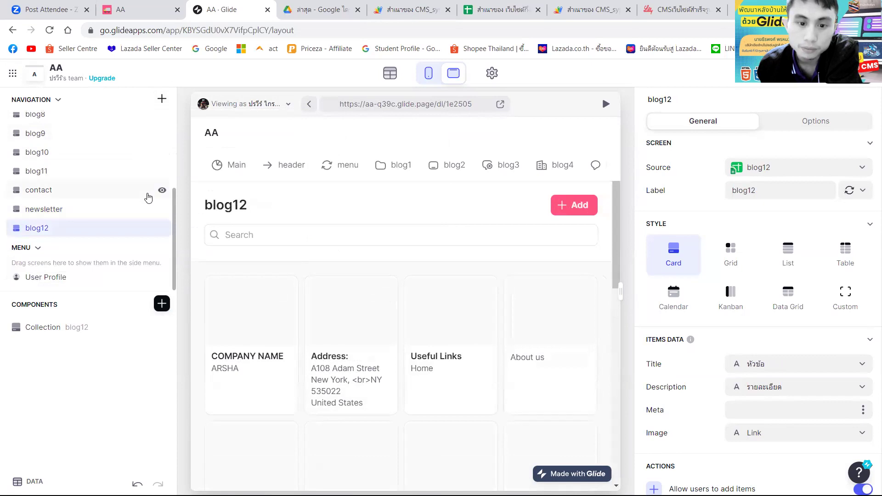
left_click_drag(174, 223, 168, 84)
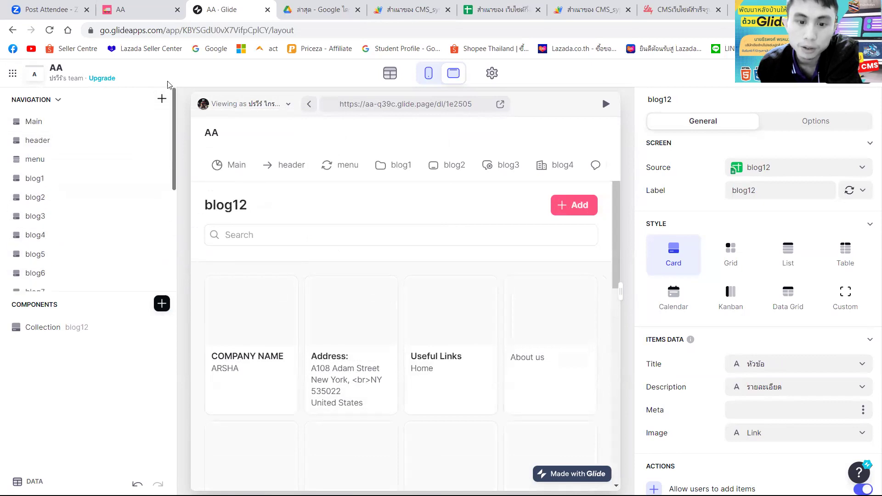
Delete the Collection component from the Main screen
left_click(67, 123)
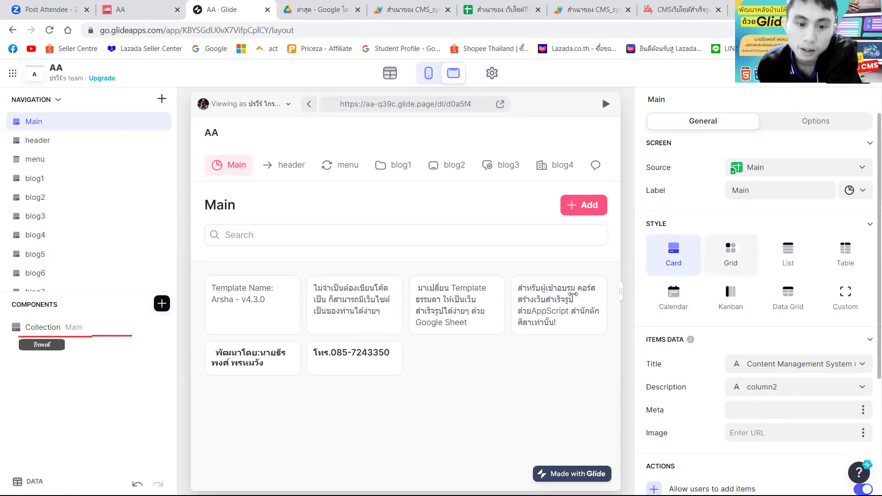
left_click(35, 331)
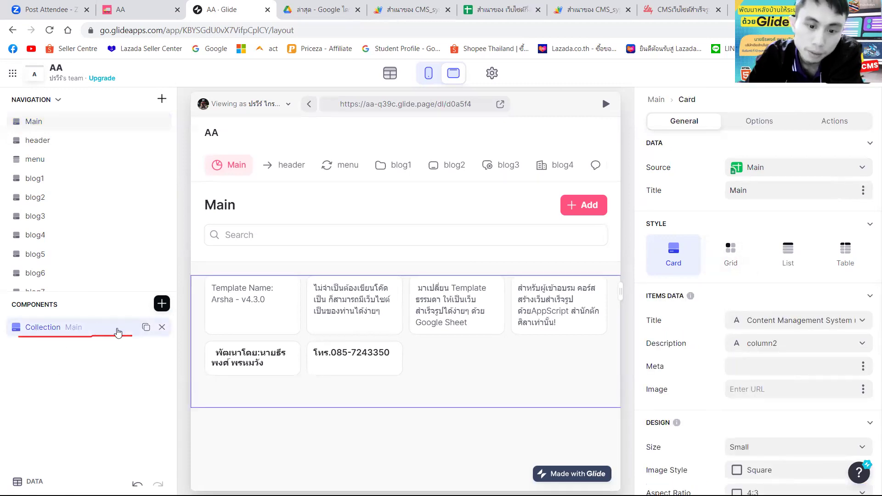
left_click(162, 328)
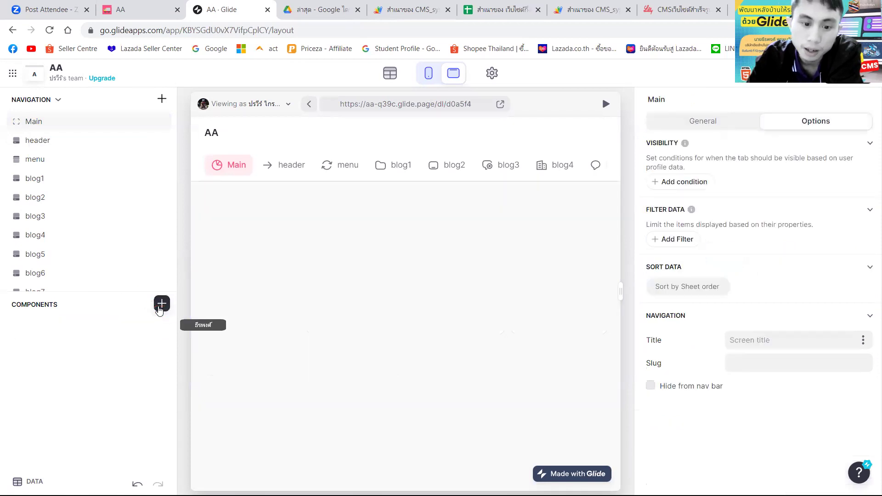
Insert a Button component from the Actions group on the empty Main screen
left_click(161, 304)
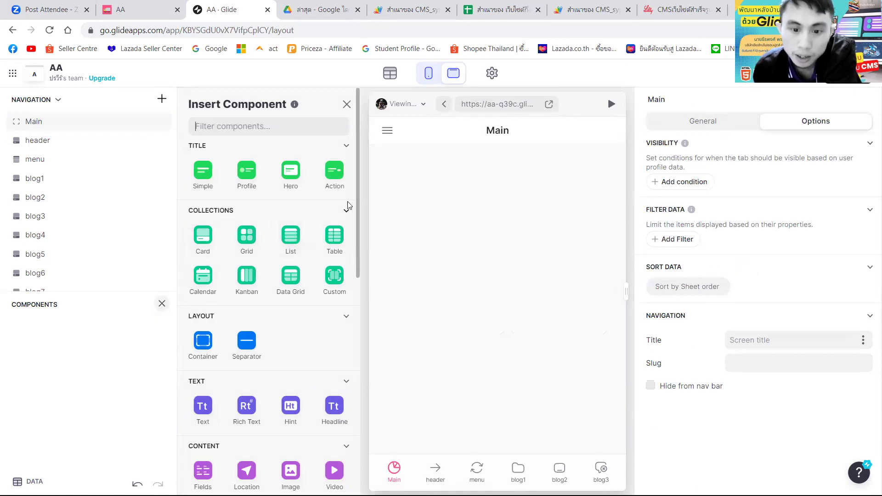
scroll(361, 299, "down", 4)
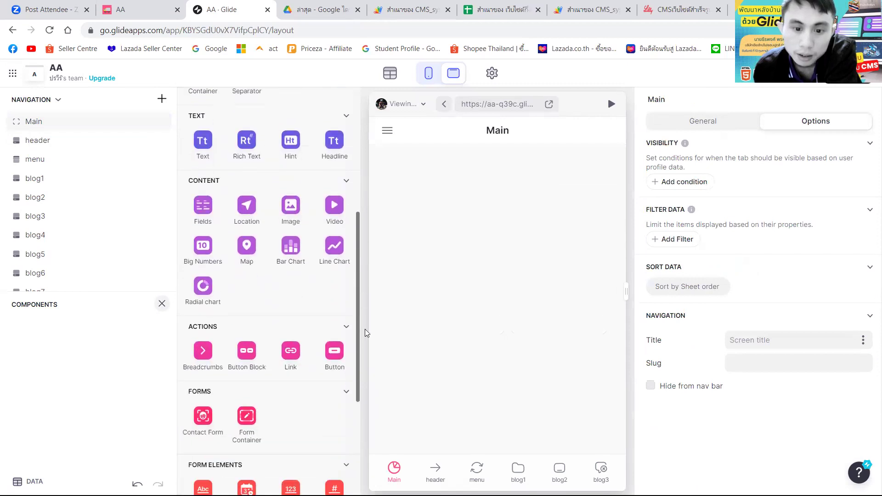
scroll(368, 339, "up", 7)
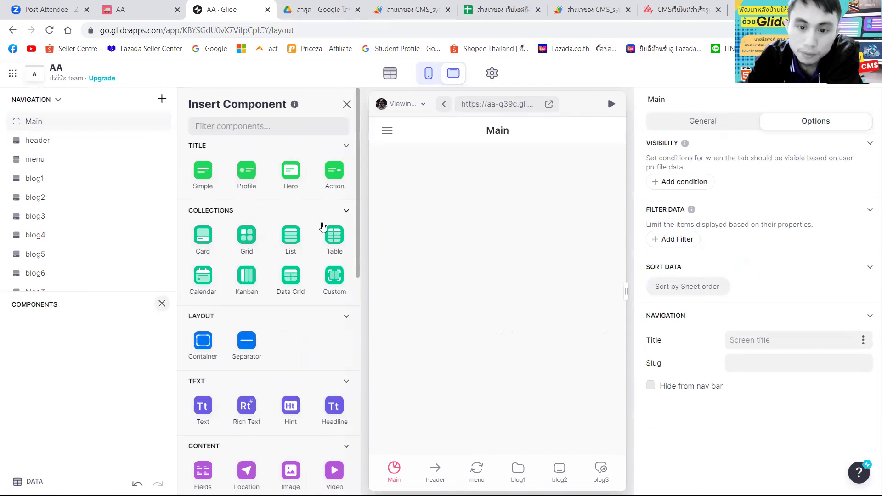
left_click_drag(358, 234, 356, 317)
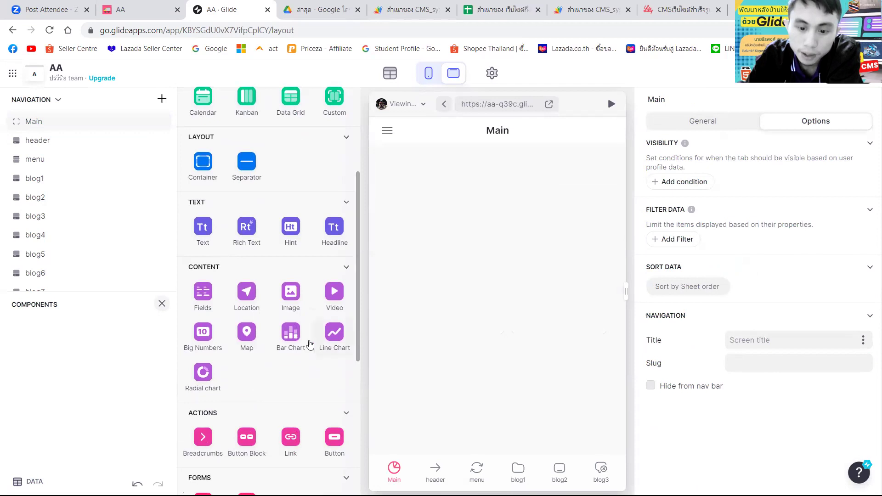
left_click_drag(358, 329, 357, 382)
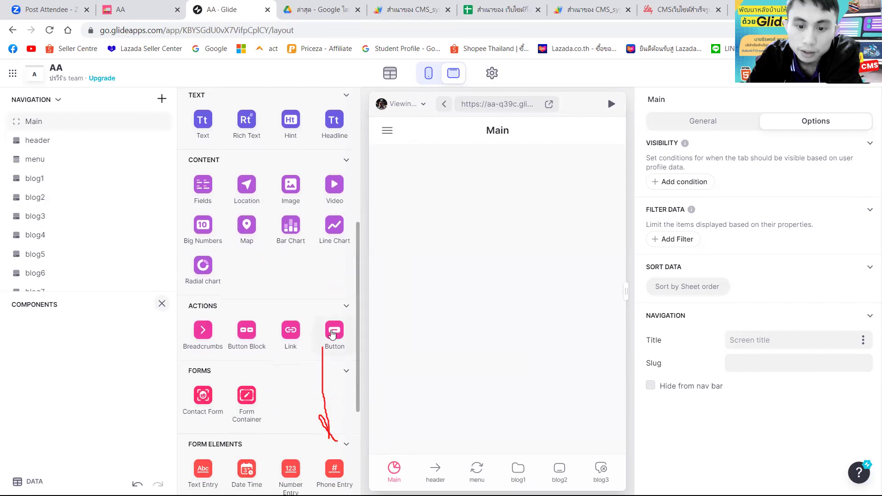
left_click(333, 334)
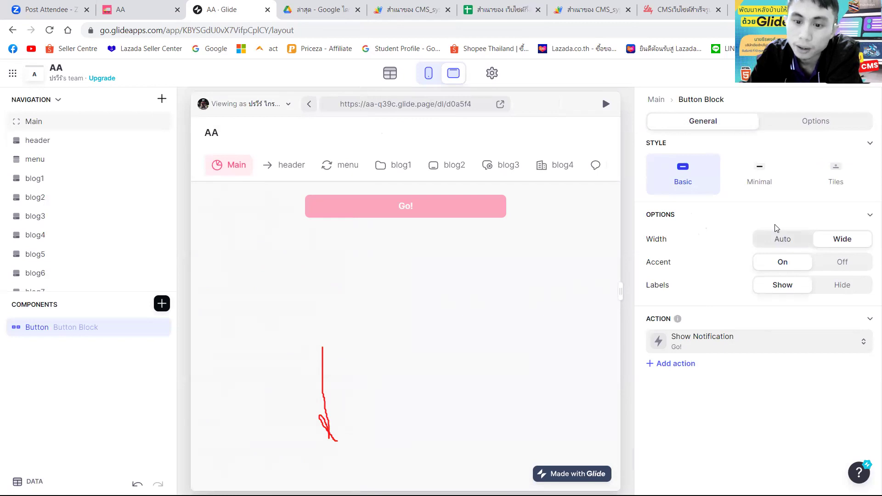
Test the Go! button in the preview and check the button block's options
left_click(406, 207)
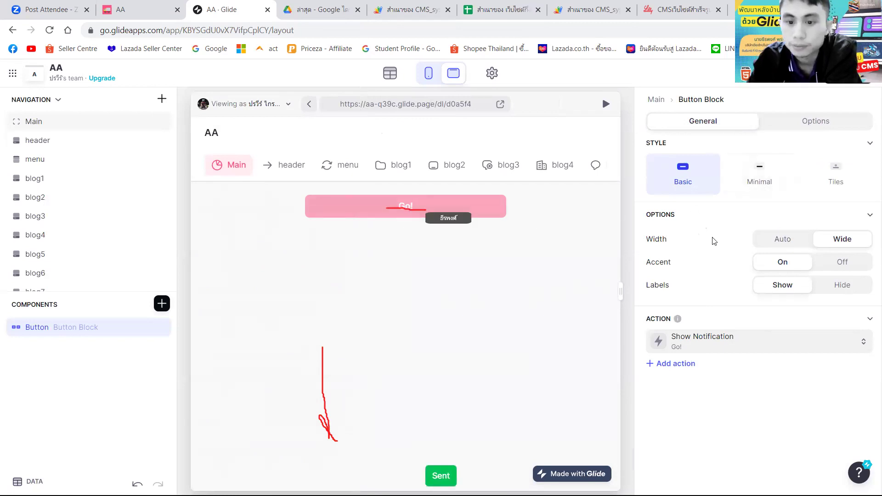
left_click(800, 123)
left_click(694, 122)
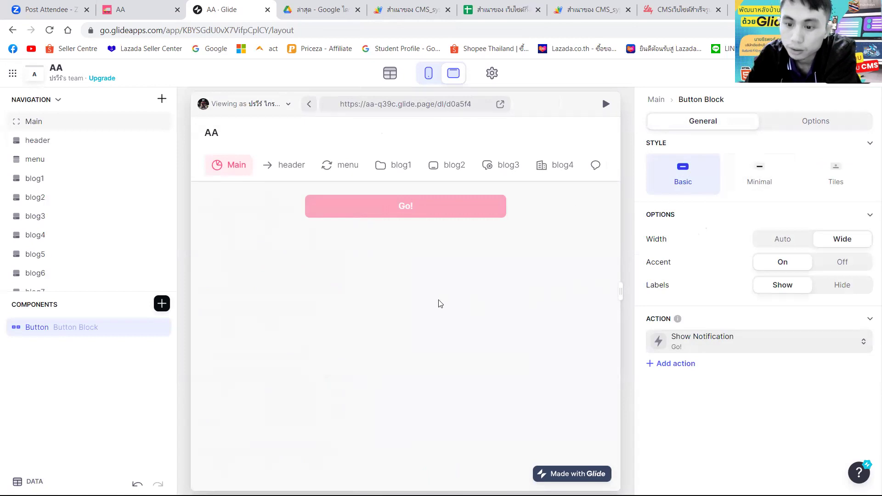
Set the title of the button's Show Notification action to "แสดงตัวอย่างเว็ปไซต์"
double_click(36, 327)
left_click(751, 345)
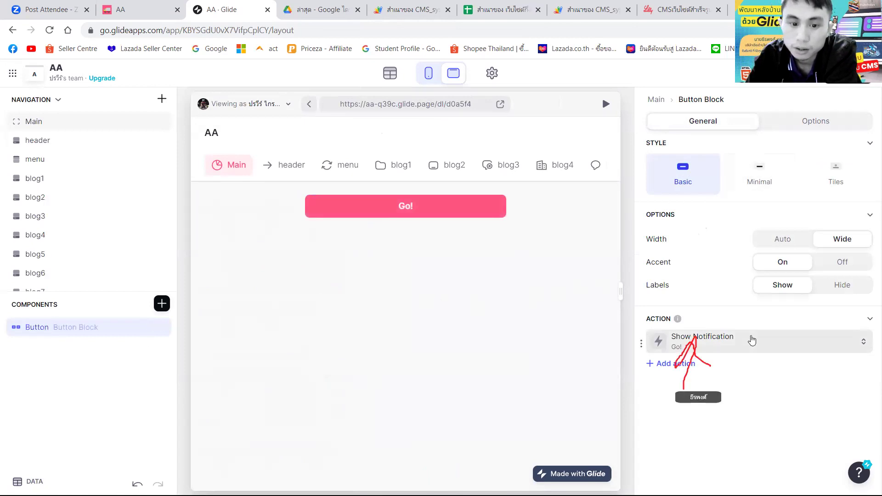
left_click_drag(776, 187, 740, 191)
type("cli")
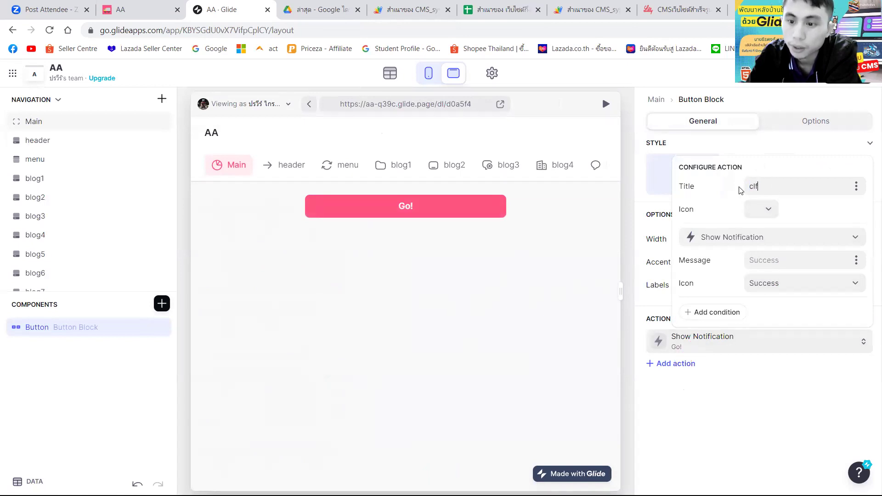
type("แสดง")
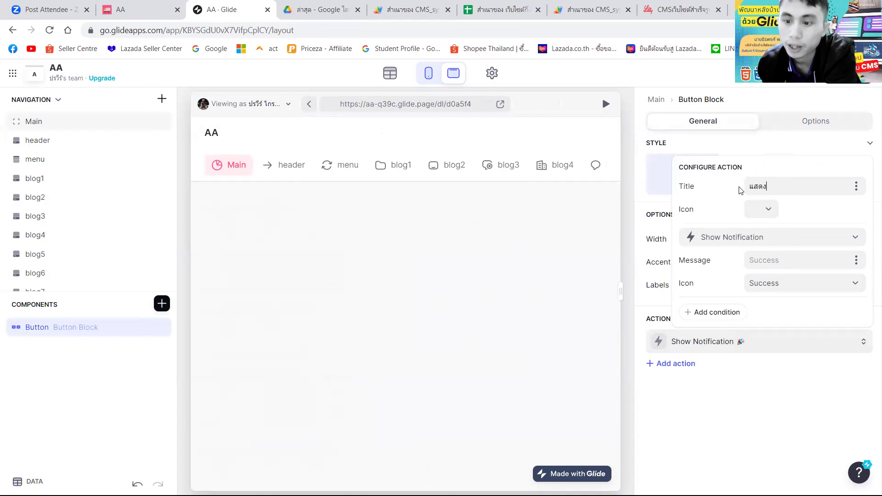
type("ตัวอย่า")
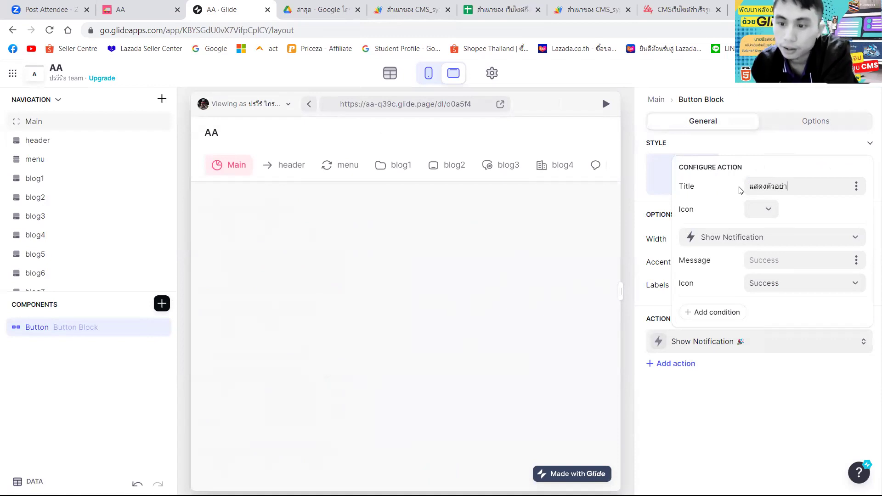
type("งเว็ปไซต์")
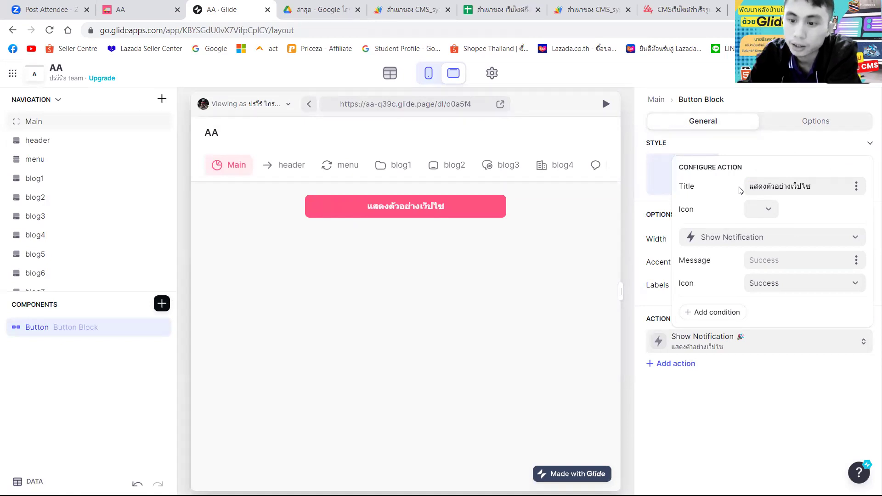
Change the button's action from Show Notification to Open Link
left_click(764, 210)
left_click(765, 210)
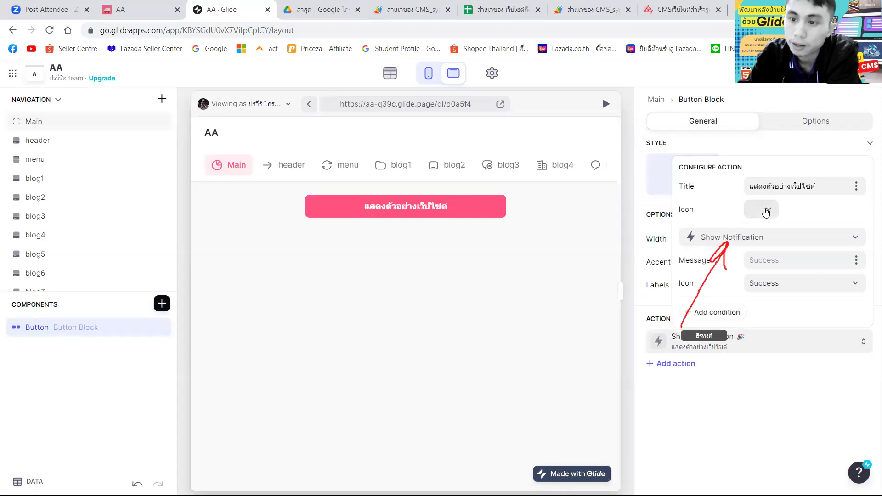
left_click(762, 238)
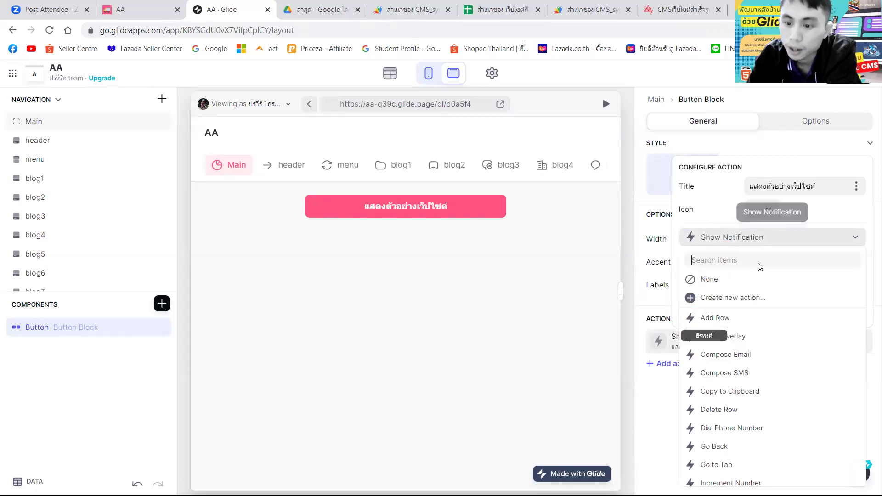
left_click_drag(861, 282, 862, 287)
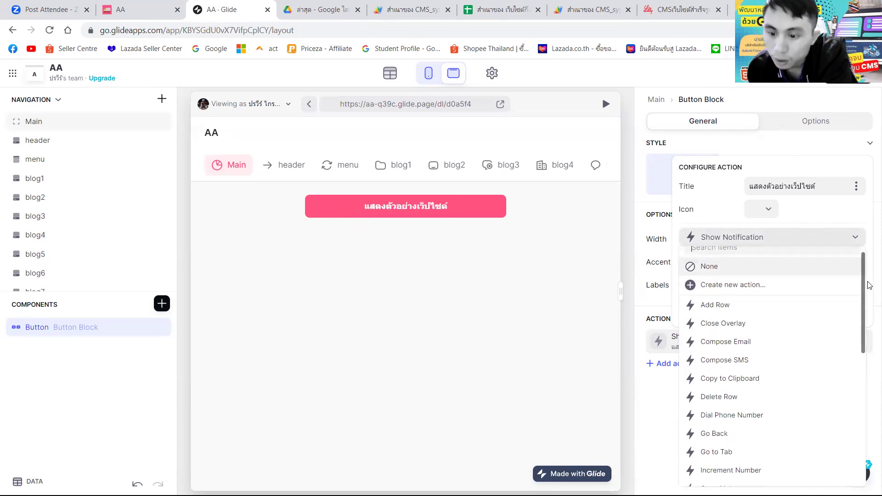
left_click_drag(868, 285, 866, 440)
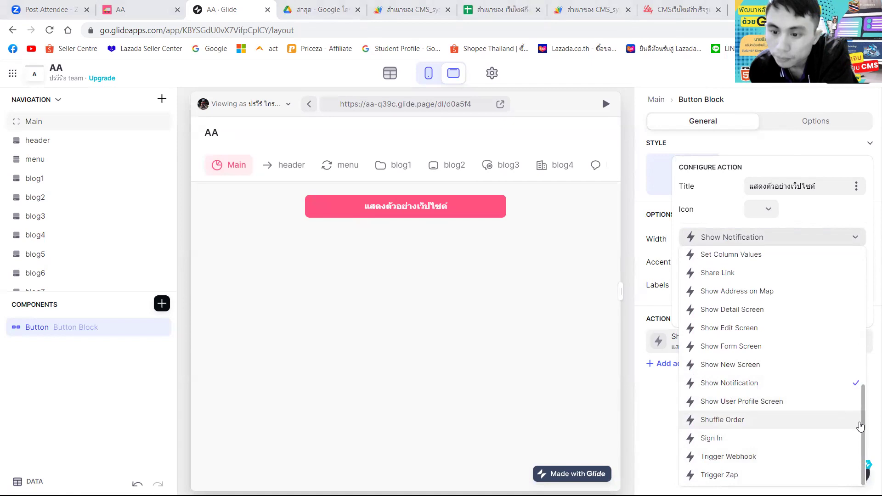
left_click_drag(862, 422, 867, 364)
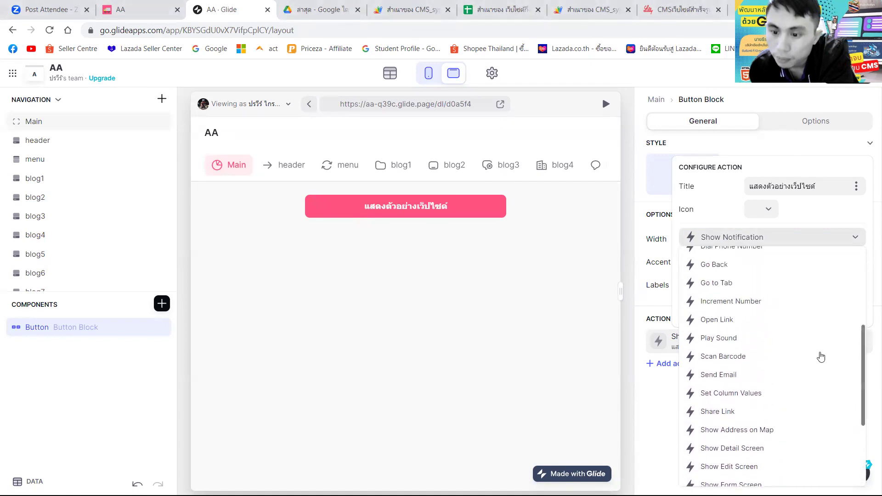
left_click(770, 329)
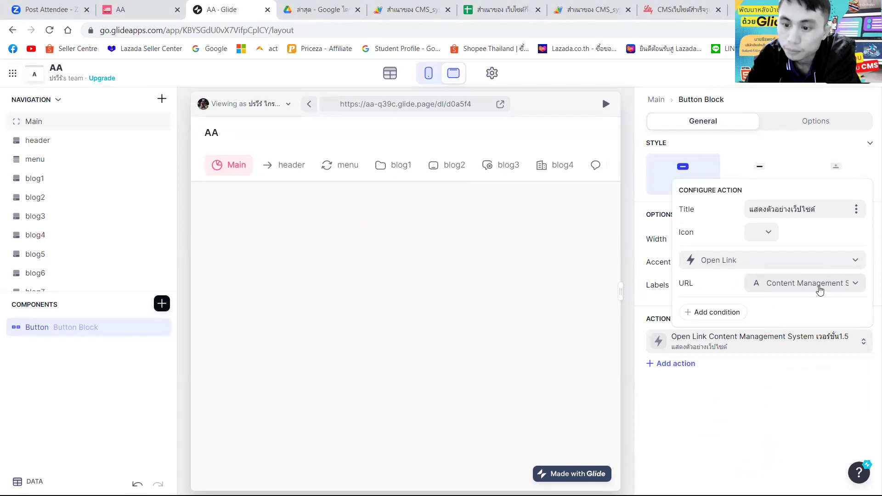
Set the Open Link action's URL to a custom value, using the script.google.com address copied from the open CMS website
left_click(835, 289)
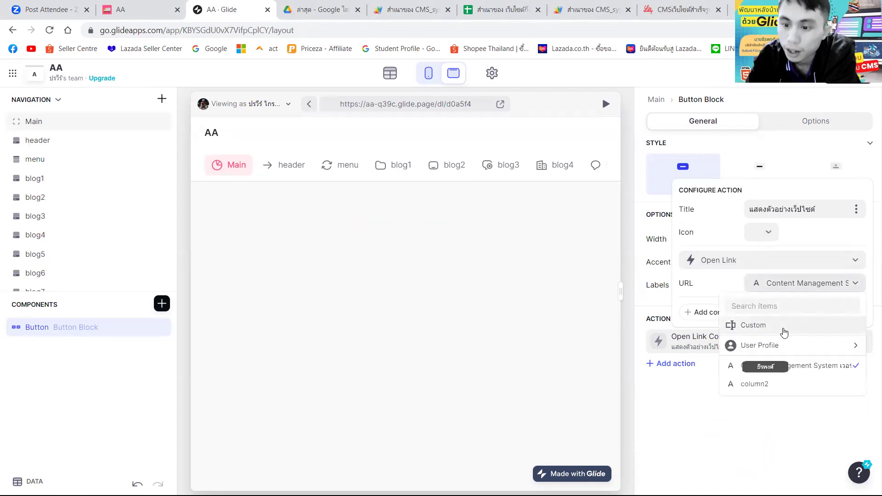
left_click(754, 325)
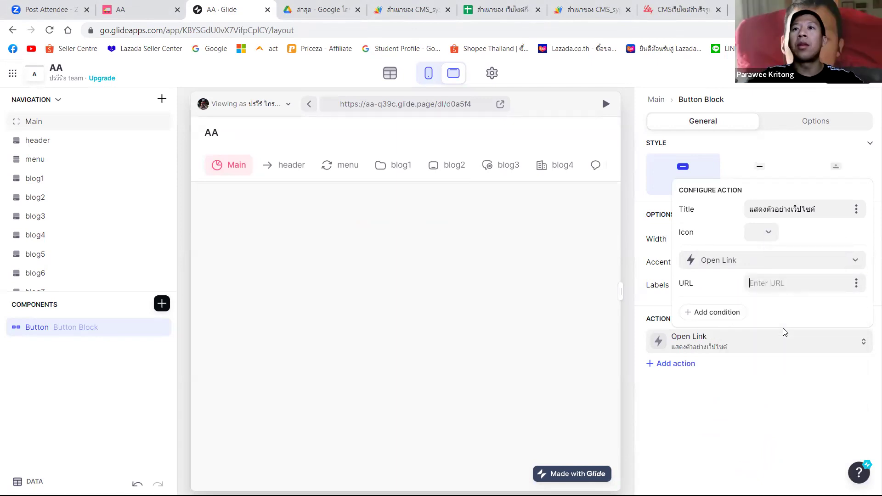
left_click(683, 13)
left_click(563, 29)
key("ctrl+c")
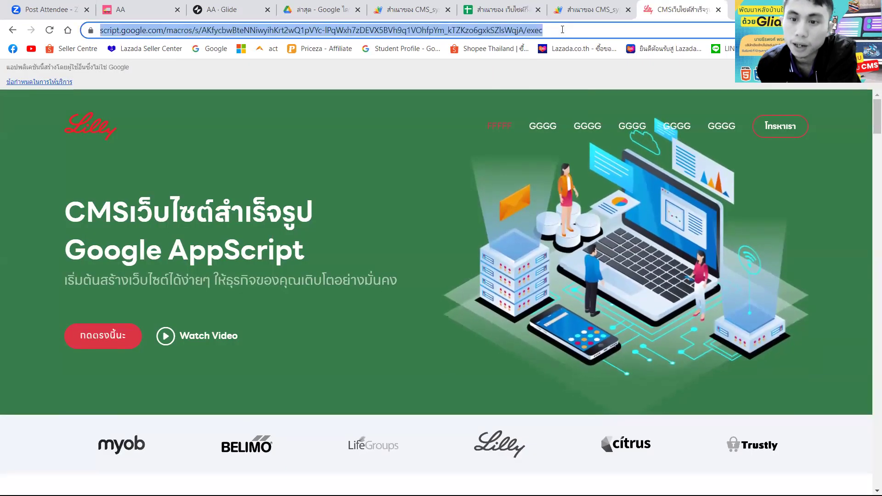
left_click(223, 9)
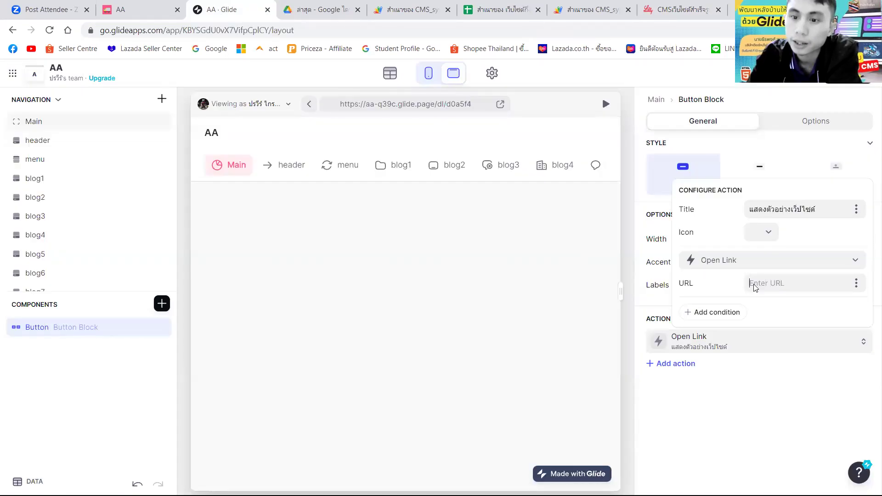
key("ctrl+v")
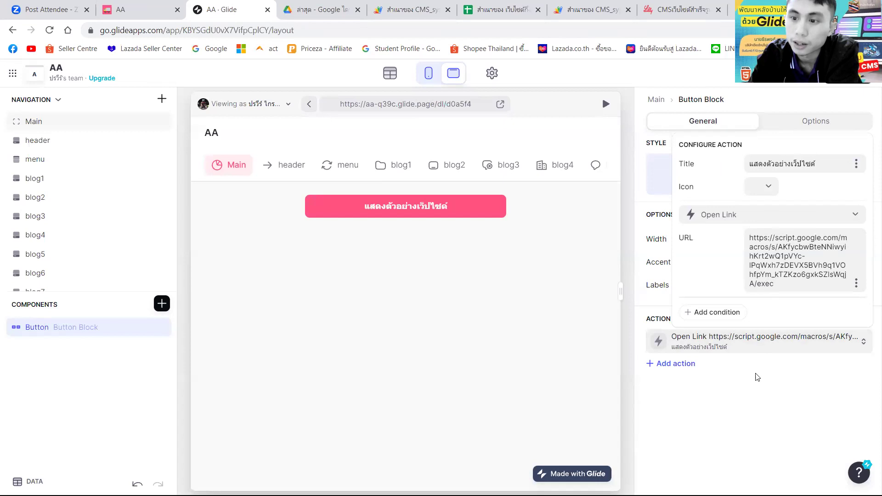
left_click(579, 272)
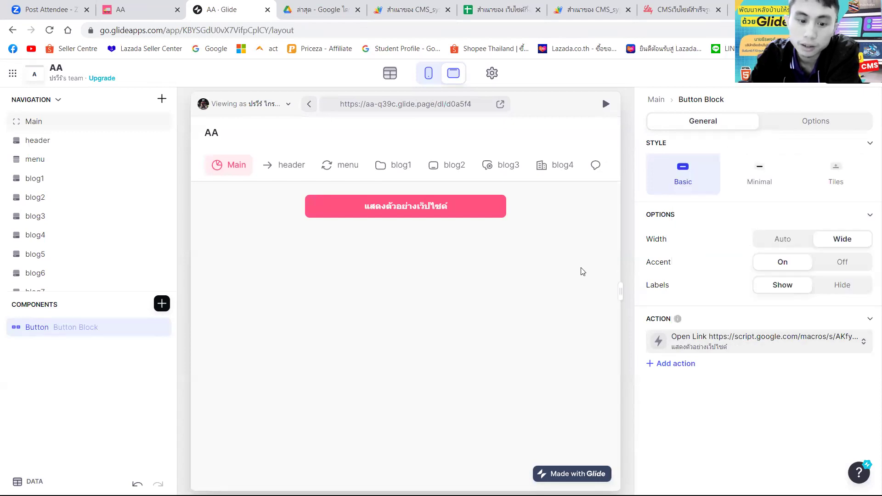
Close the open CMS website page and test the "แสดงตัวอย่างเว็ปไซต์" button in Glide's full-page preview
left_click(715, 12)
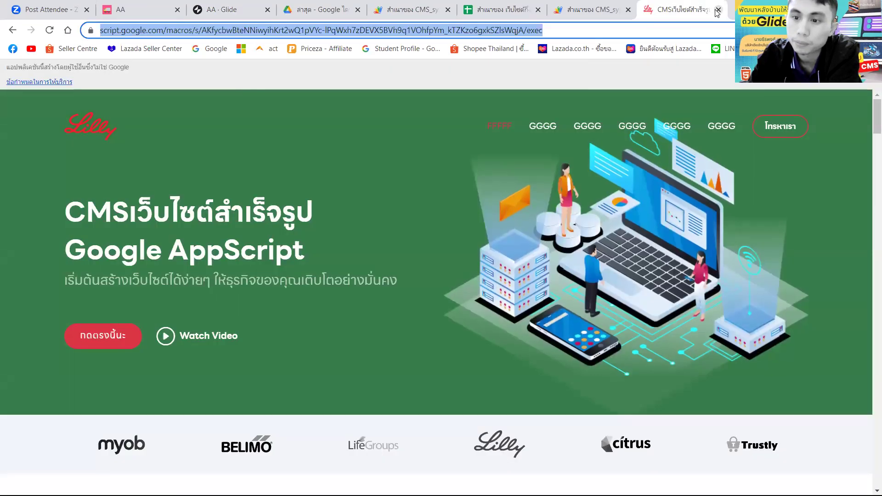
left_click(718, 10)
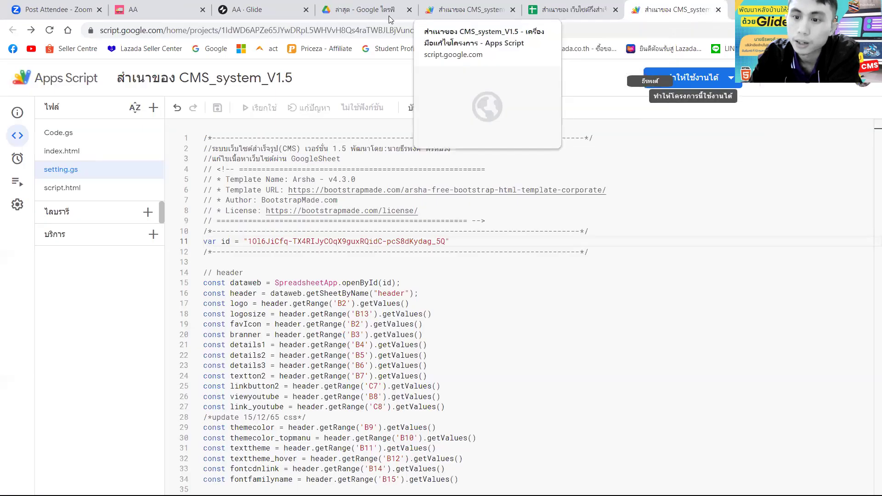
left_click(266, 15)
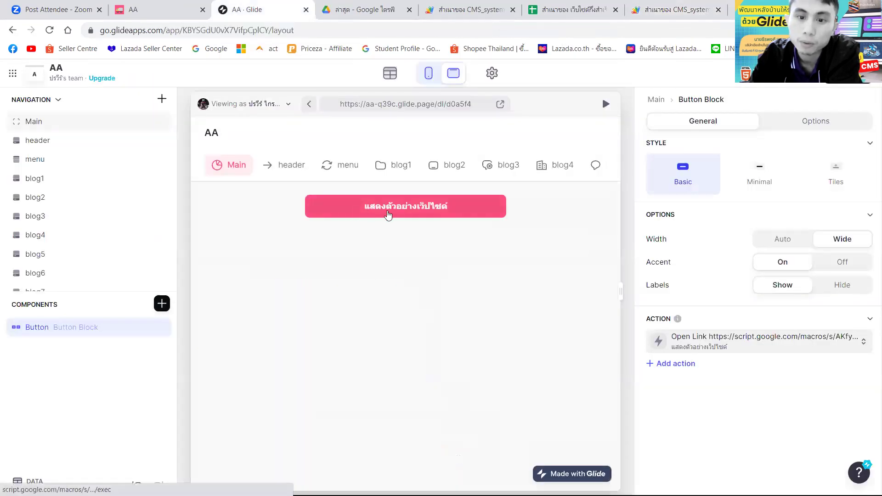
left_click(606, 106)
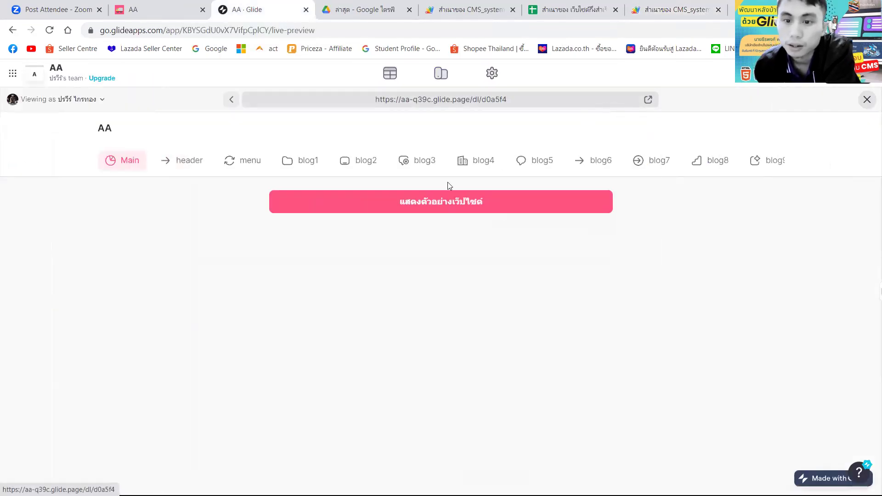
left_click(411, 205)
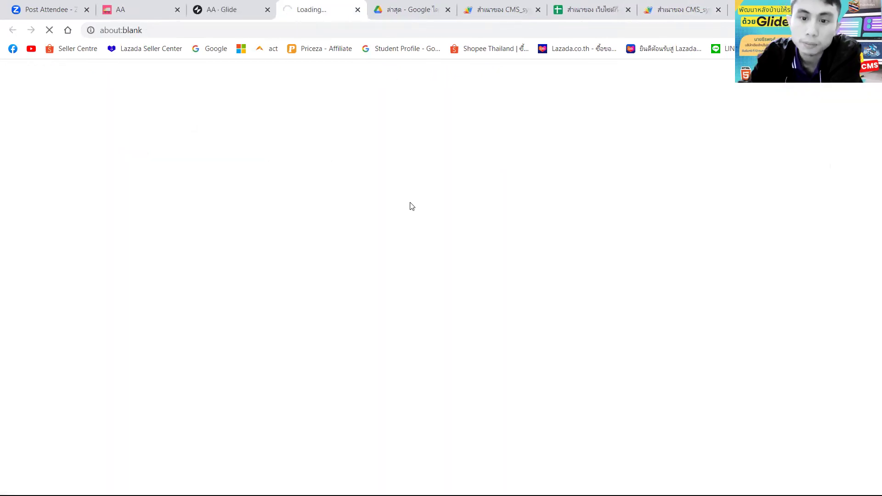
left_click(358, 9)
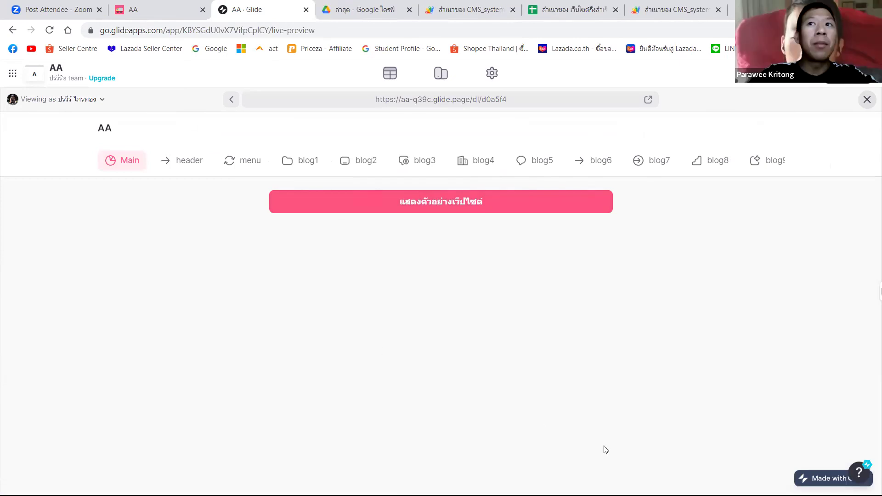
Open the app at its own glide.page address and test the website preview button there
left_click(648, 99)
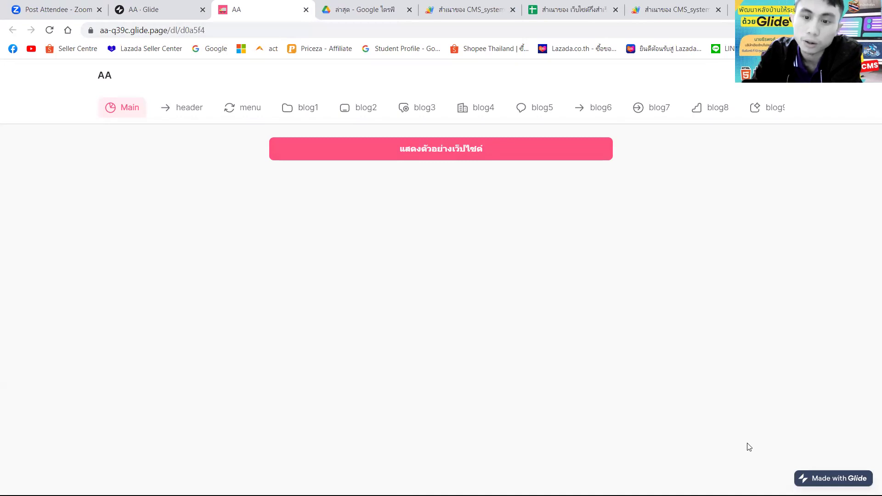
left_click(442, 152)
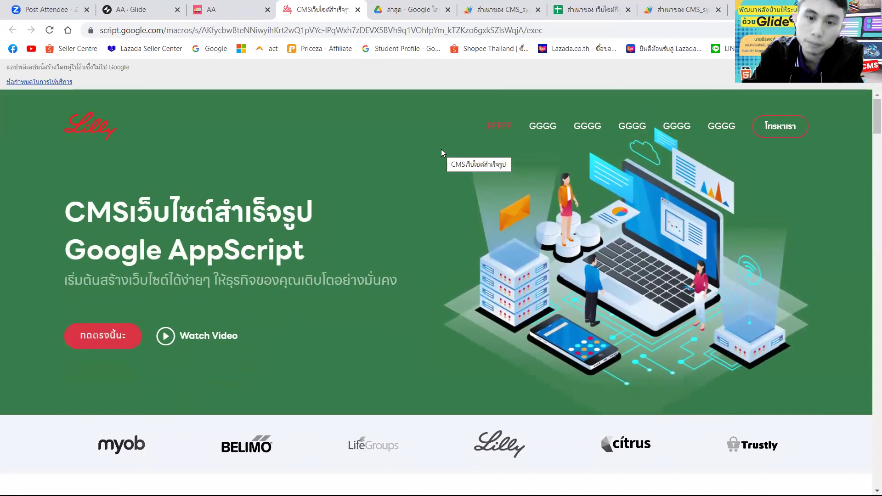
left_click(225, 11)
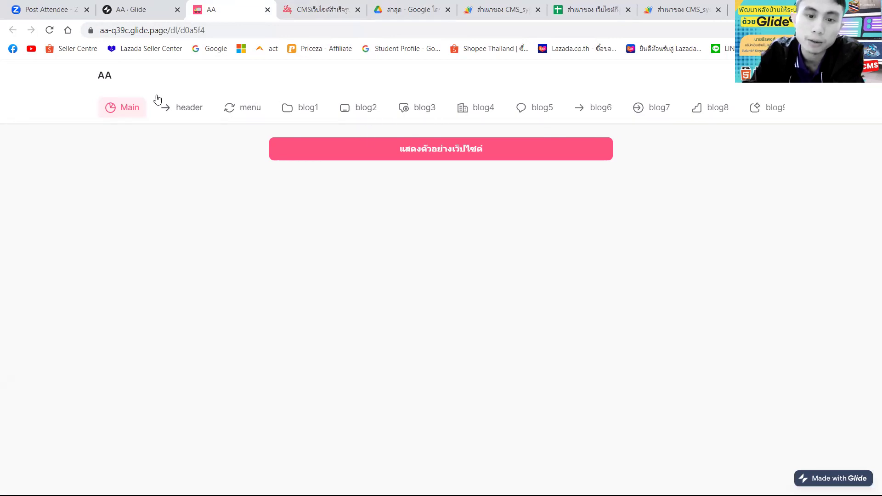
left_click(145, 8)
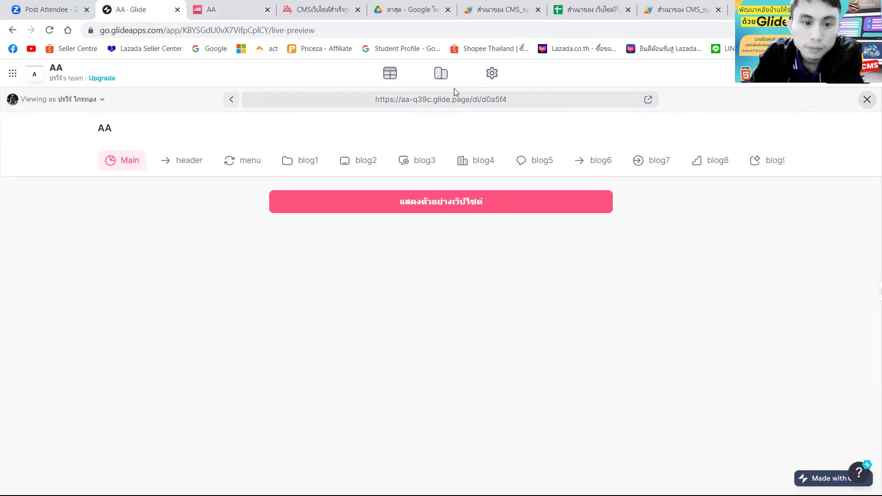
Return to the layout editor and change the Main screen's style to Grid
left_click(440, 74)
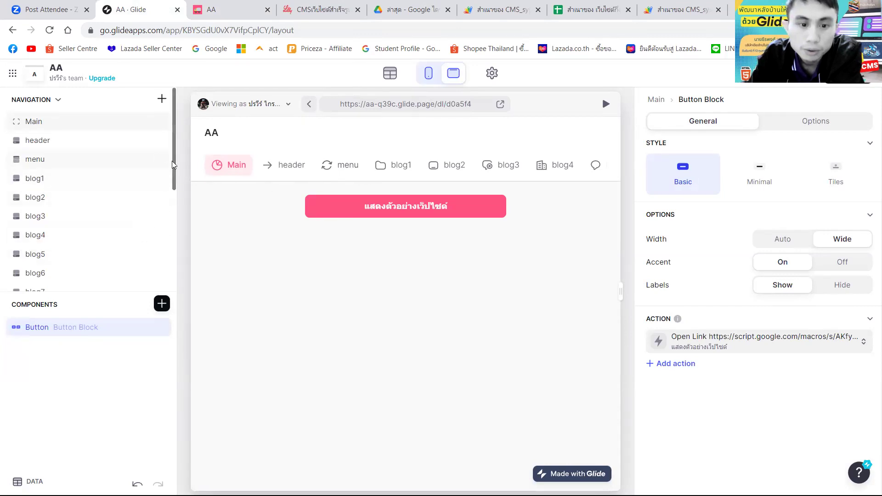
left_click(96, 125)
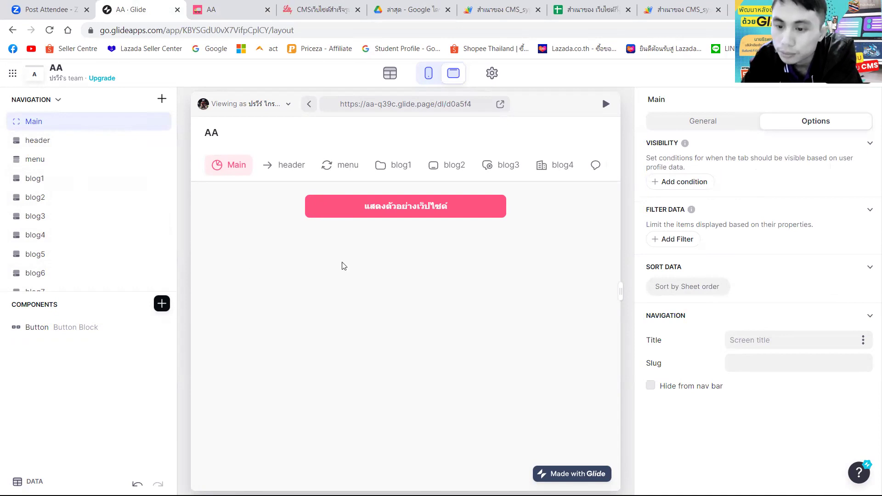
left_click(703, 121)
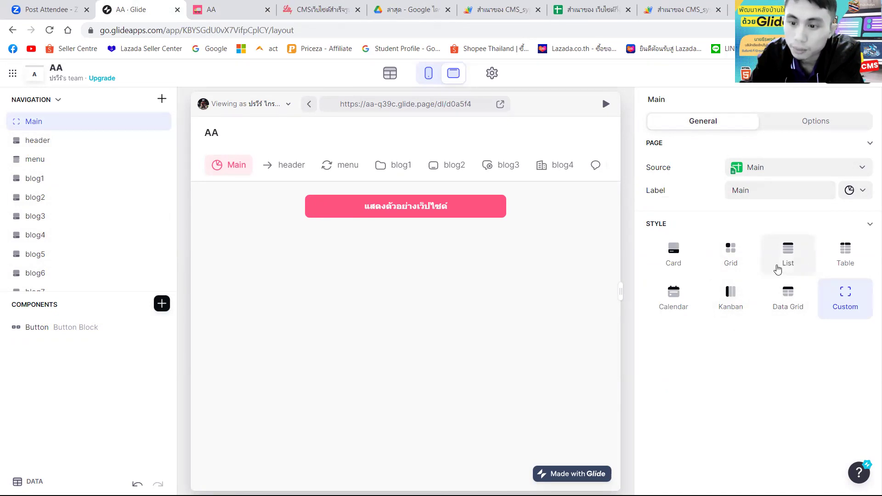
left_click_drag(675, 330, 726, 262)
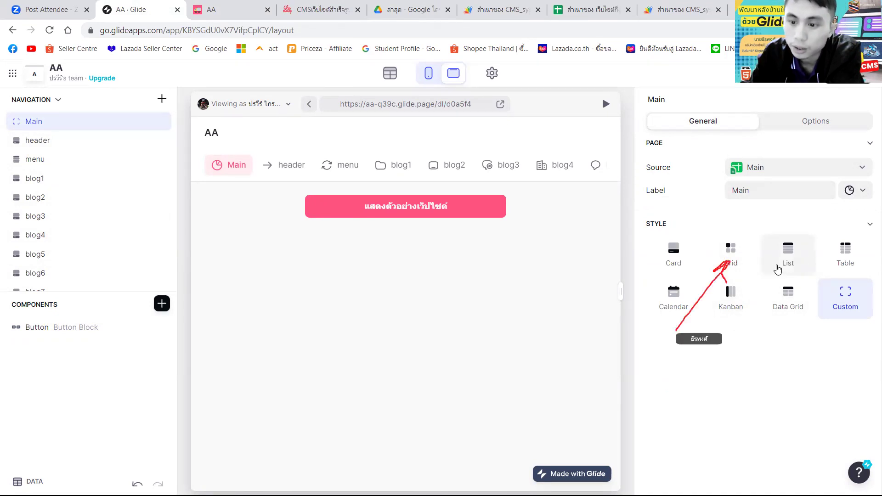
left_click(743, 256)
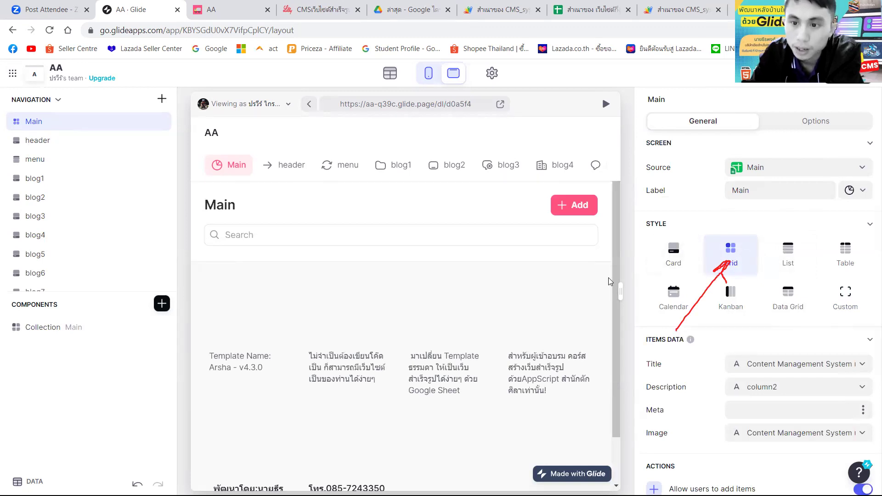
scroll(613, 292, "down", 1)
scroll(614, 292, "down", 1)
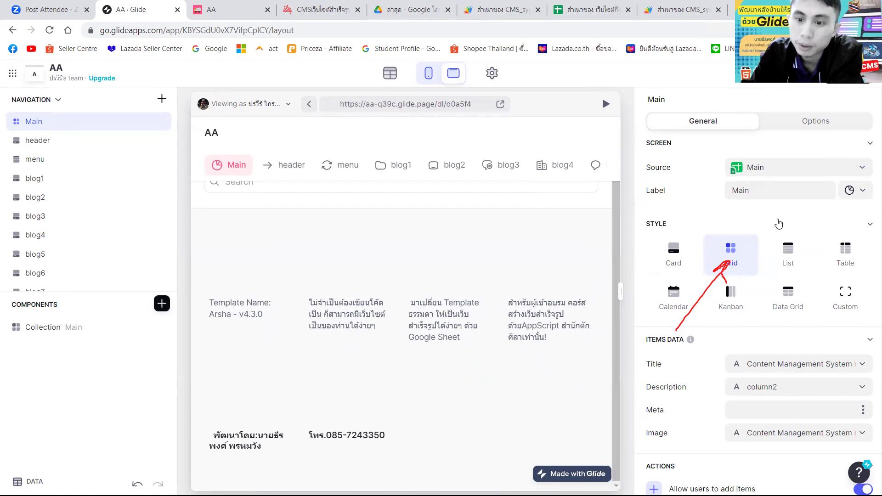
Check the Main screen's visibility and navigation options and hide the screen from the nav bar
left_click(798, 120)
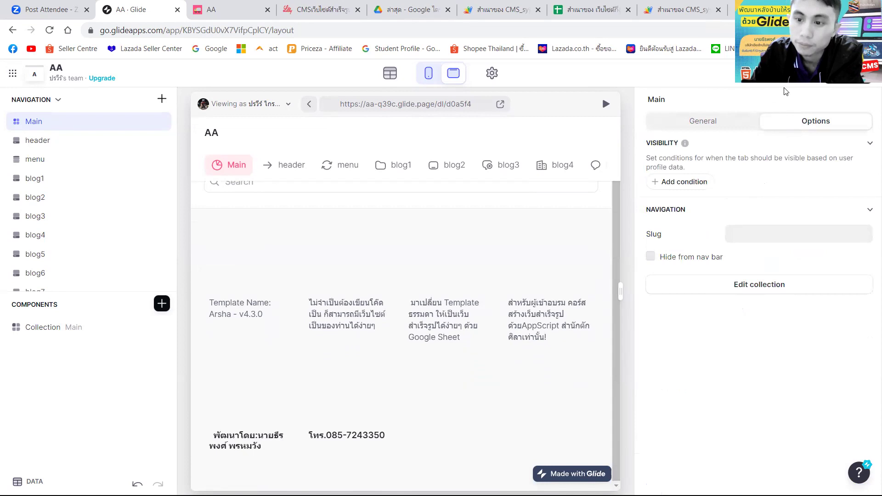
left_click_drag(616, 214, 616, 182)
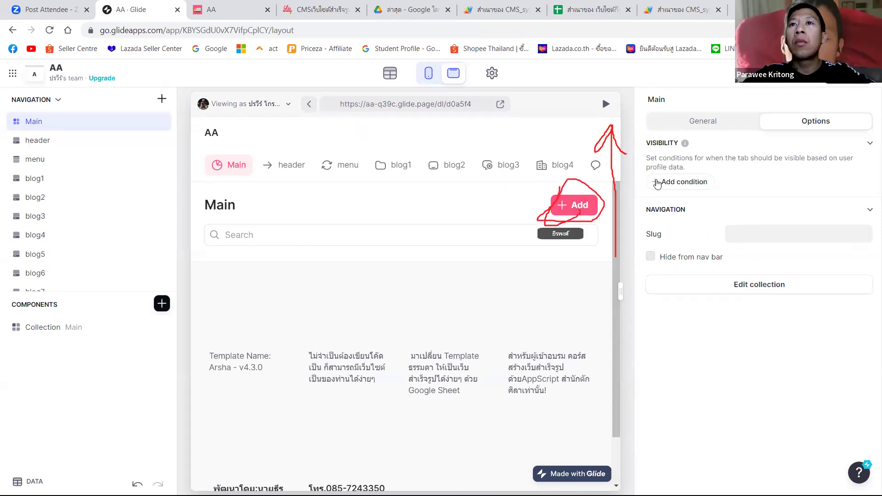
left_click(870, 143)
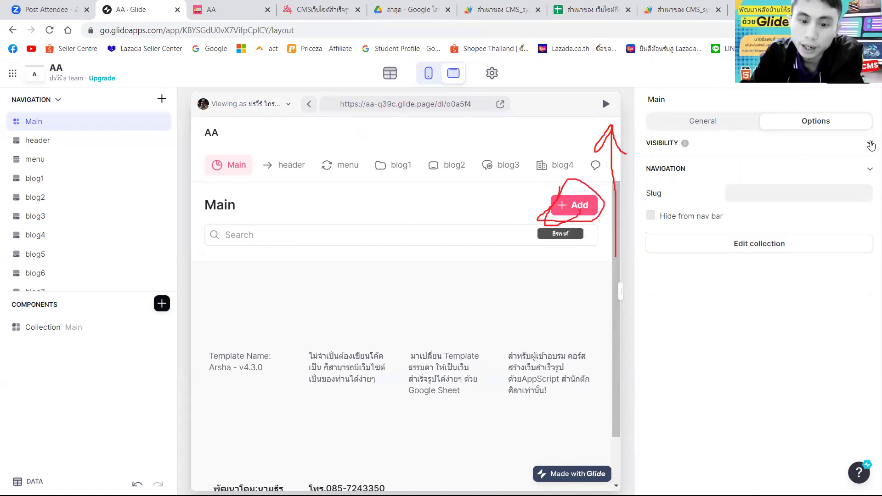
left_click(870, 143)
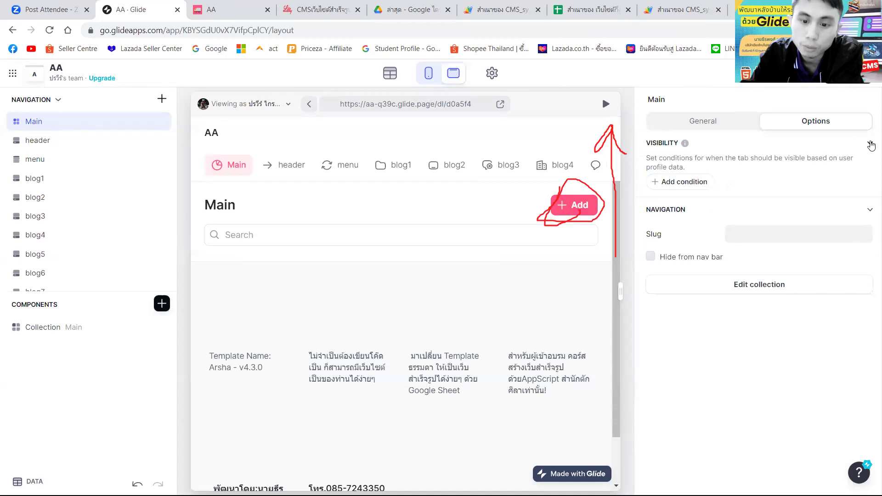
right_click(565, 208)
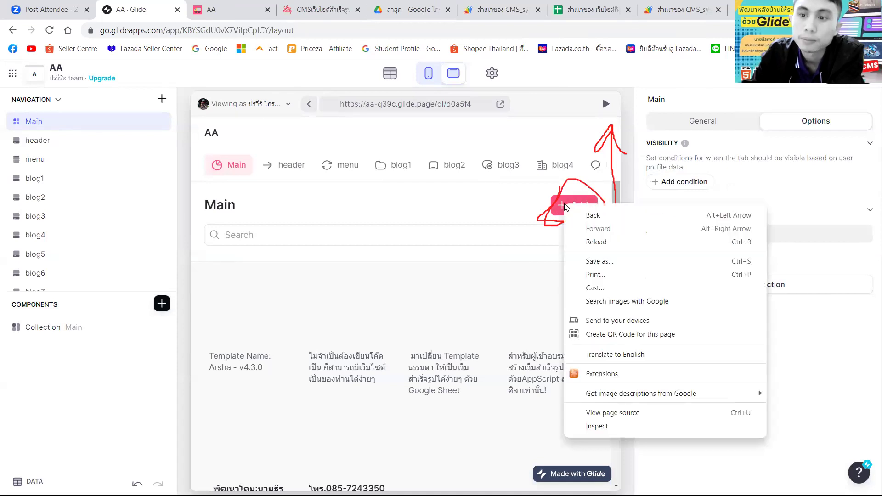
left_click(612, 188)
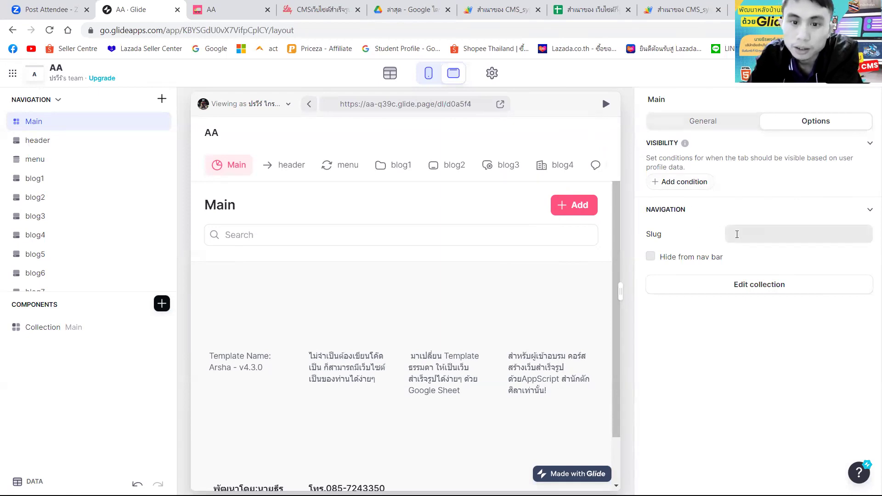
left_click(651, 257)
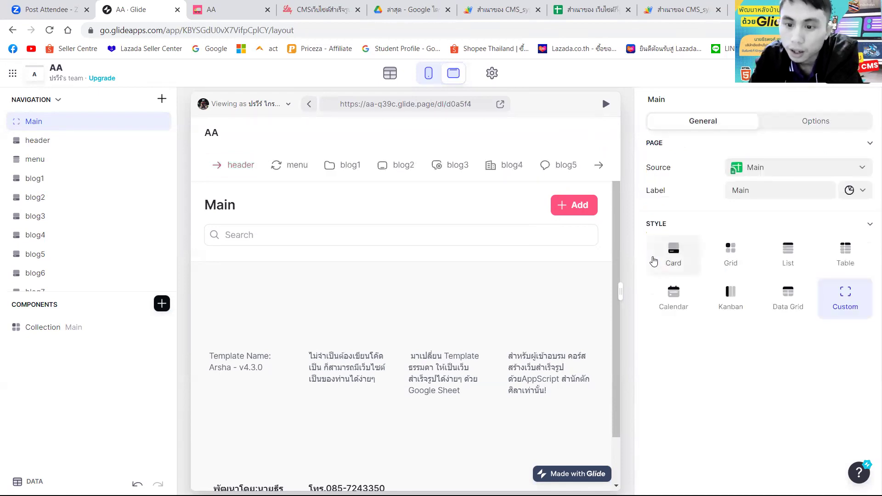
Set the Main screen's style to Grid and turn off allowing users to add and edit items
left_click(727, 259)
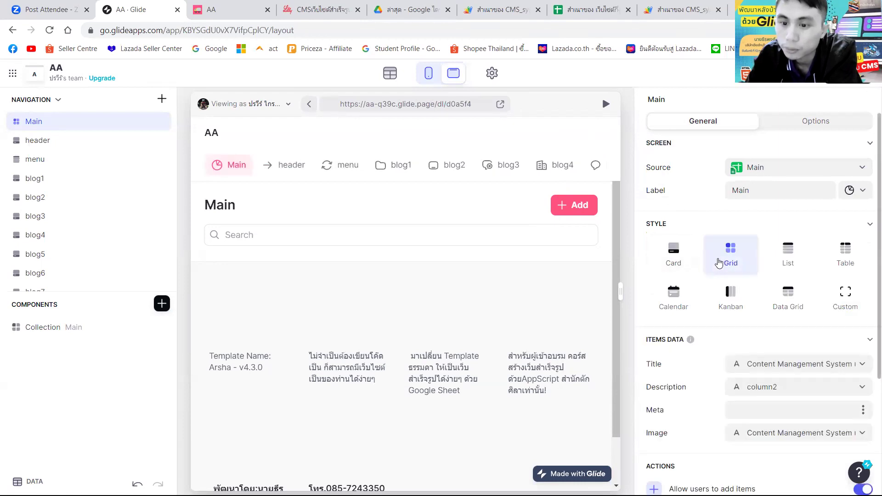
left_click(786, 126)
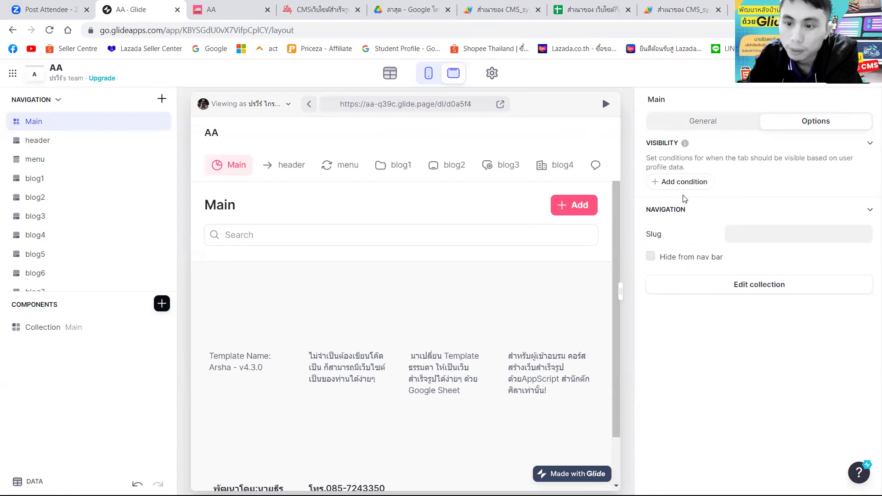
left_click(703, 121)
scroll(868, 193, "down", 4)
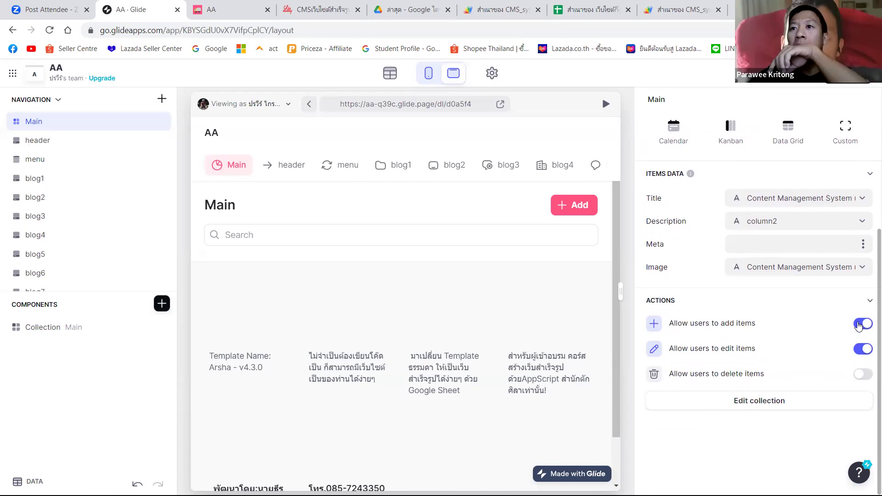
left_click(860, 324)
left_click(862, 350)
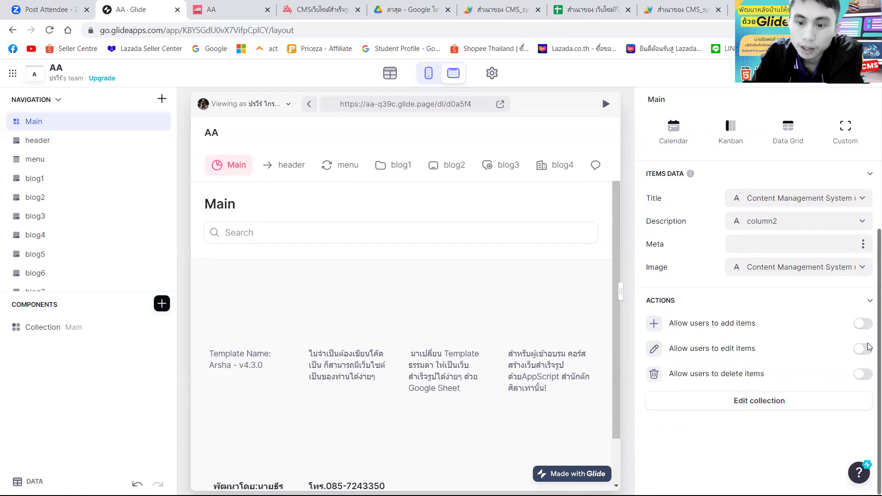
Compare the Card and Grid styles on the Main screen and keep the Card style
scroll(870, 327, "up", 1)
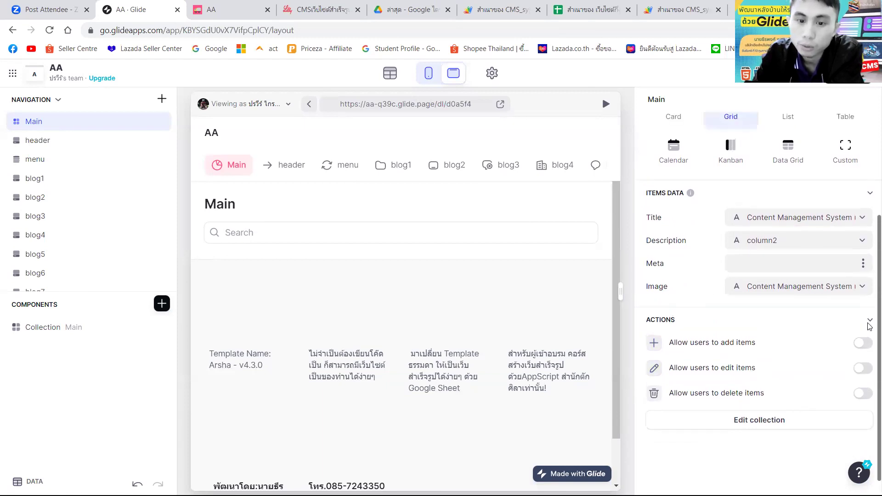
scroll(869, 327, "up", 3)
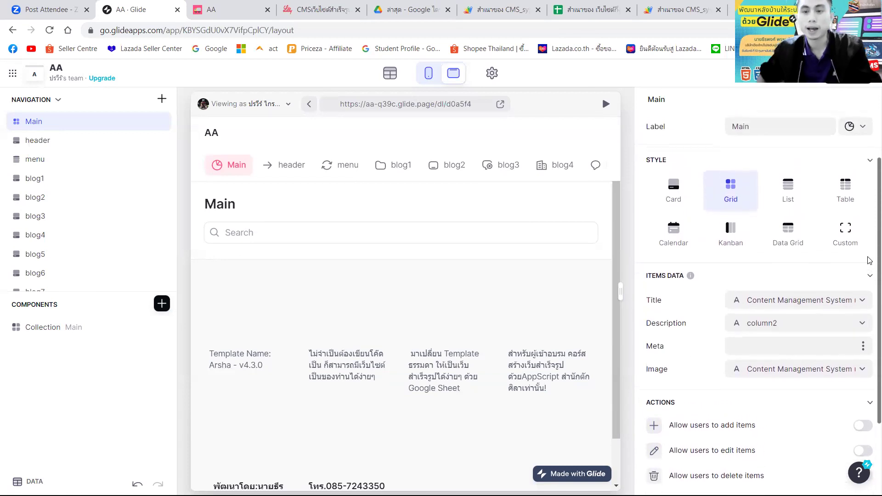
scroll(869, 342, "down", 2)
scroll(870, 344, "down", 2)
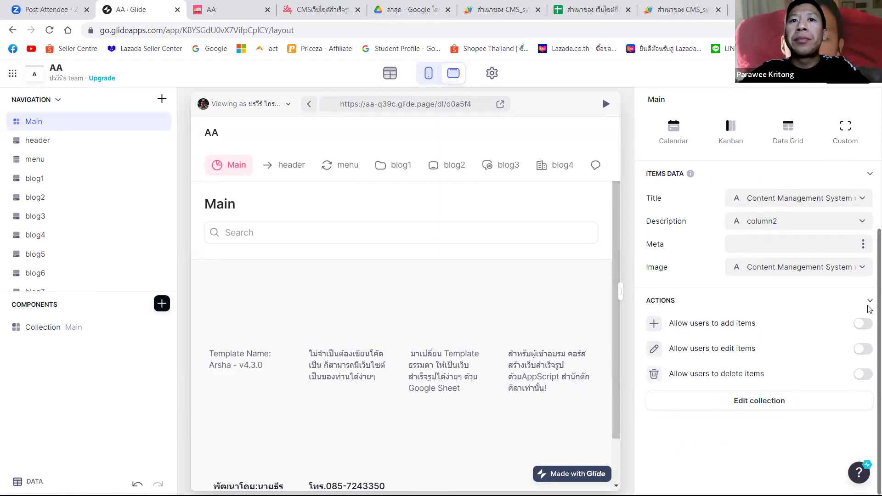
scroll(869, 309, "up", 3)
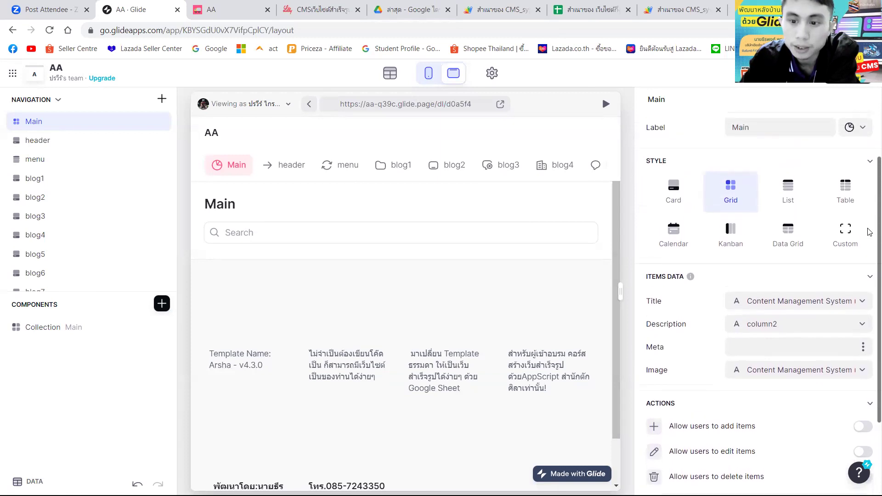
scroll(869, 220, "up", 2)
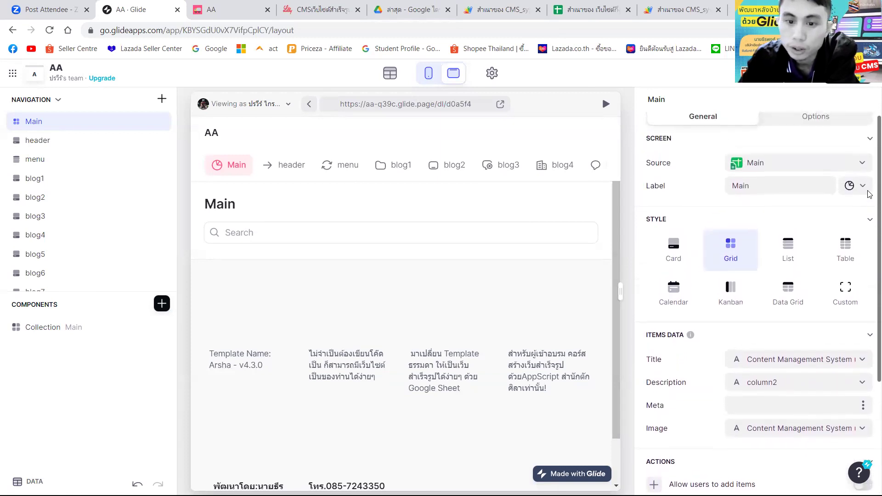
left_click(684, 257)
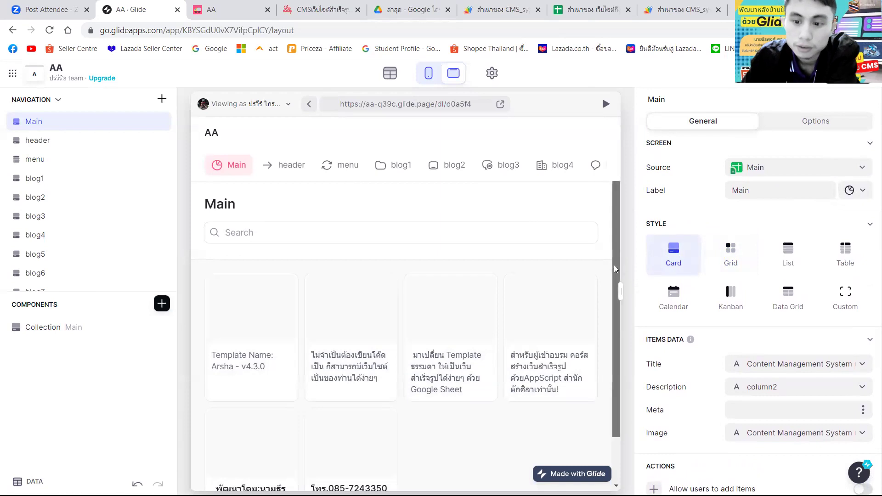
scroll(614, 329, "down", 1)
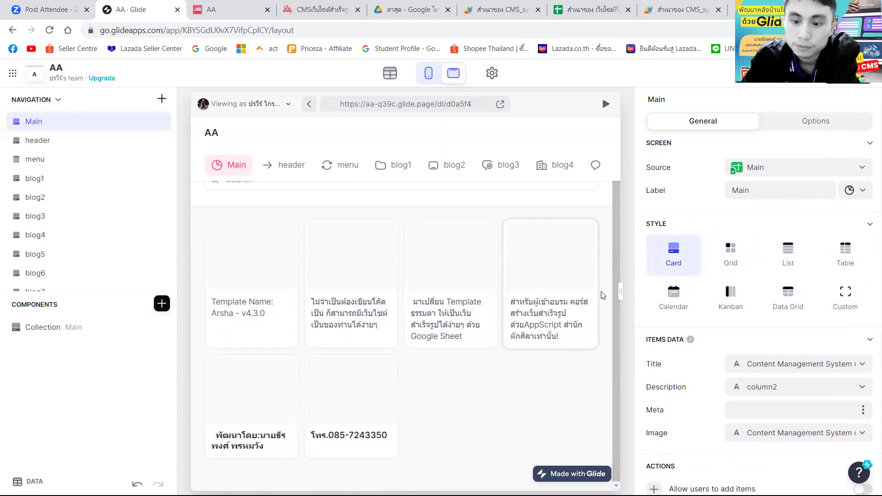
left_click(725, 253)
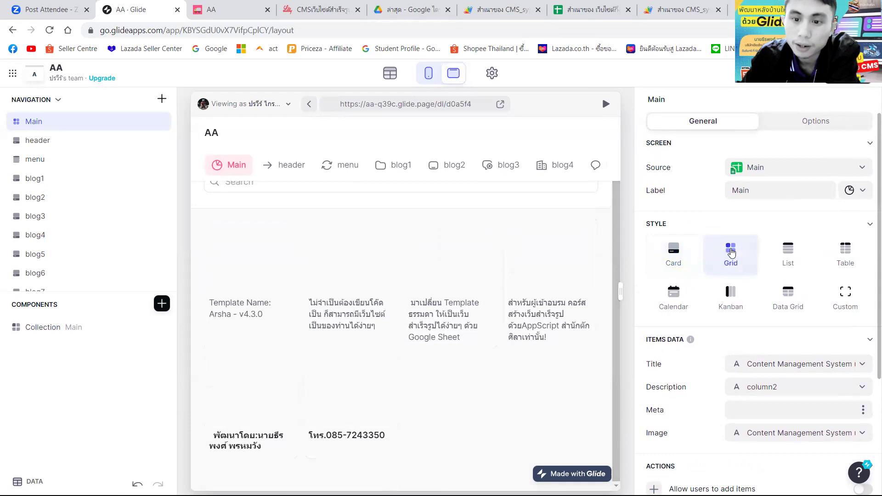
left_click(685, 258)
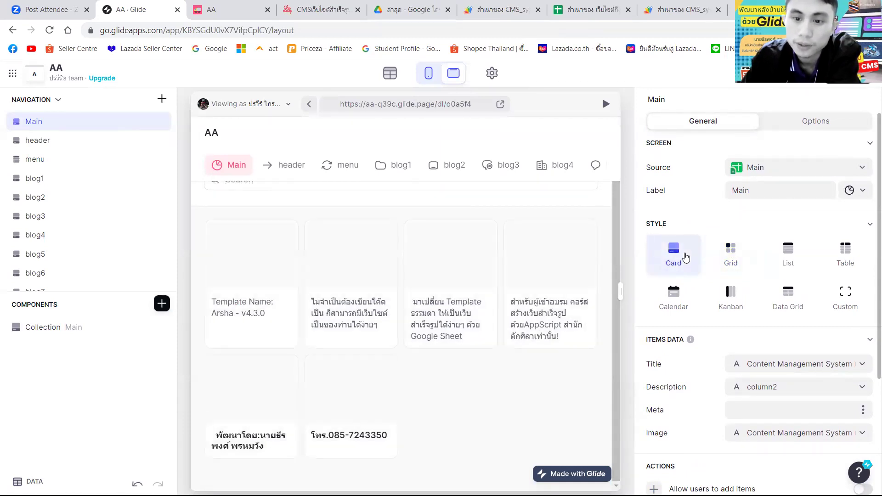
Set the navigation position to Left in the app's appearance settings and check it in the full-page preview
left_click(492, 74)
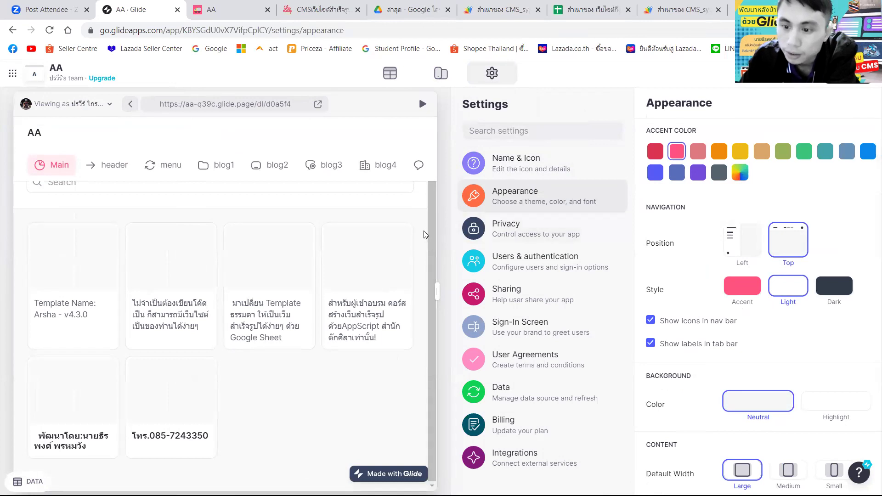
left_click_drag(755, 209, 758, 215)
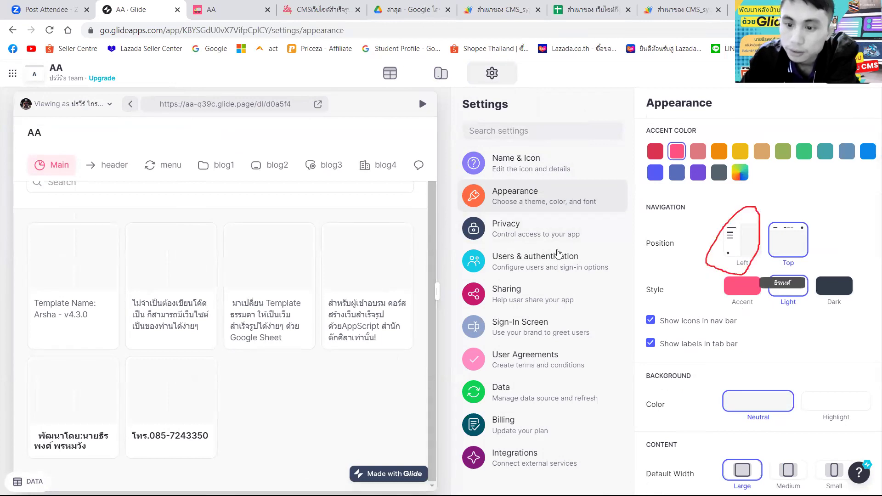
left_click(749, 242)
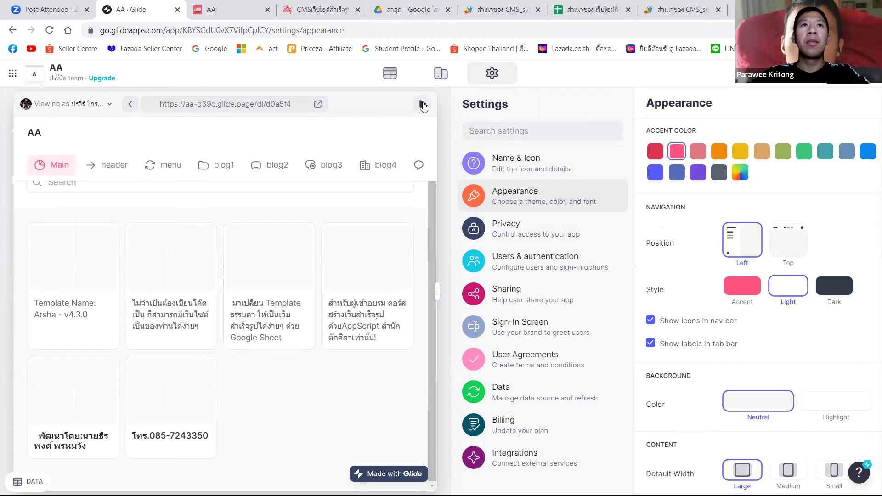
left_click(423, 106)
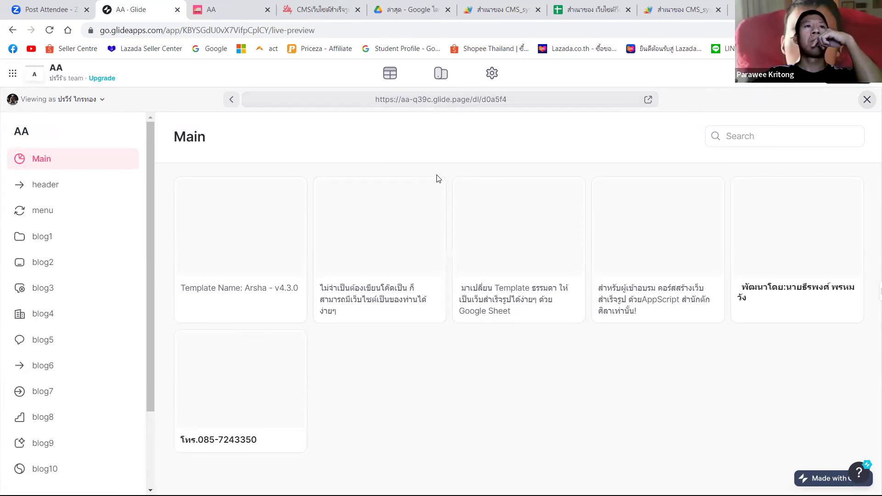
left_click(867, 99)
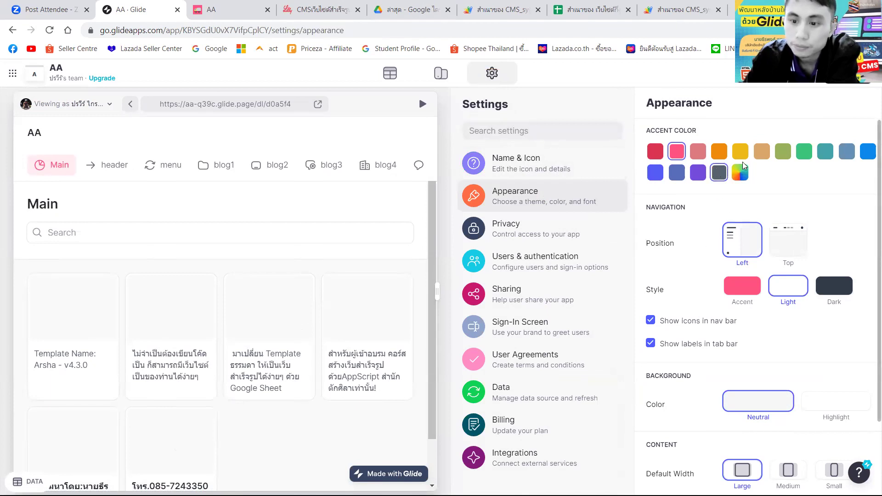
Change the accent color to green and check the Main and header screens in the full-page preview
left_click(804, 152)
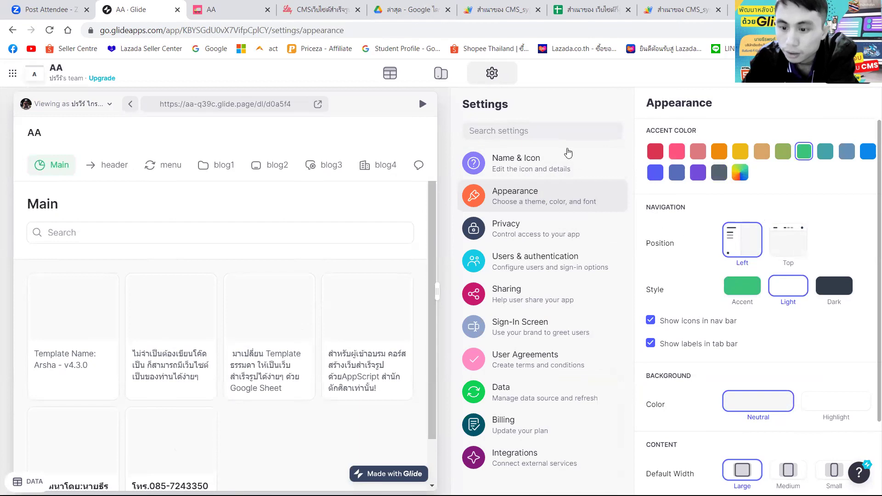
left_click(422, 106)
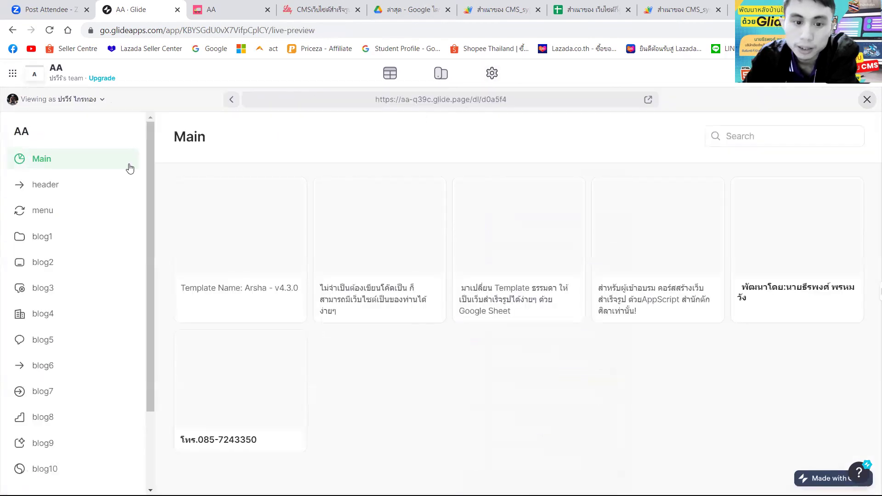
left_click(55, 194)
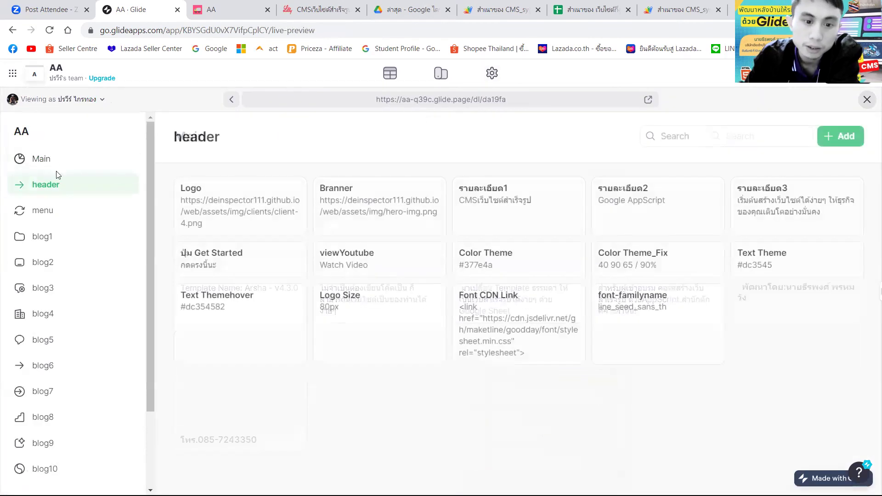
left_click(65, 159)
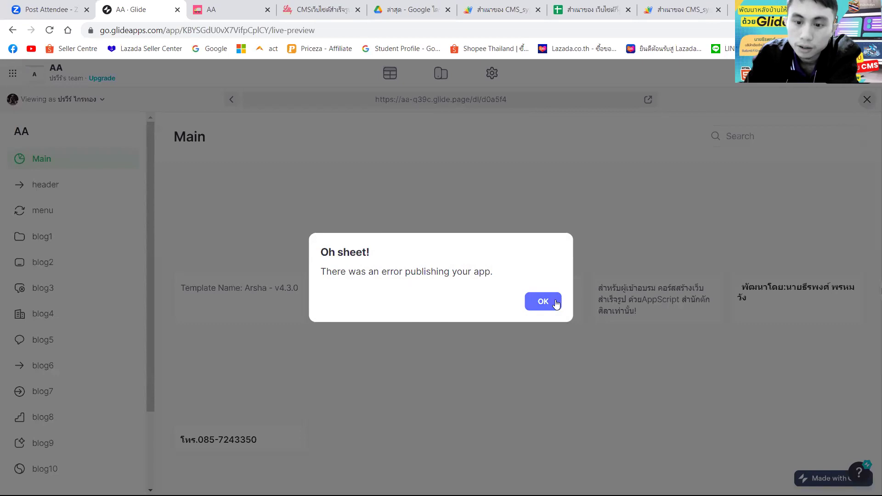
left_click(543, 302)
left_click(866, 99)
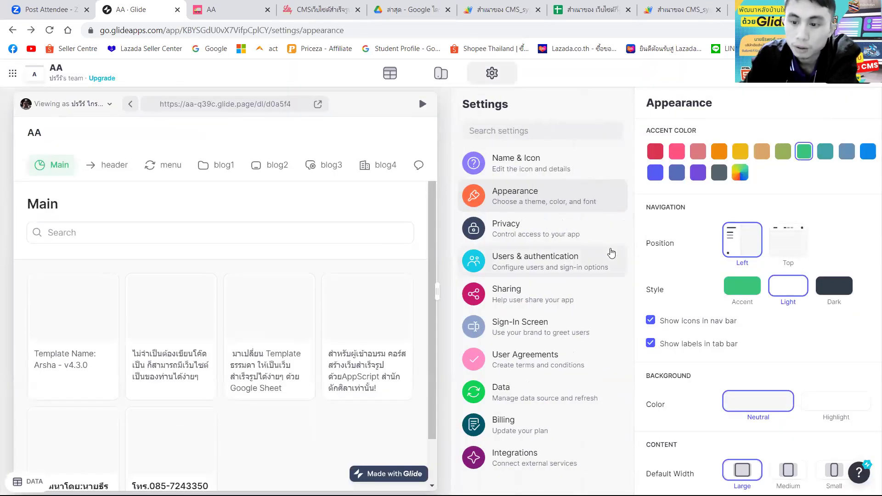
Try the background colors and the Accent navigation style, then choose the Highlight background and the Dark navigation style
triple_click(320, 274)
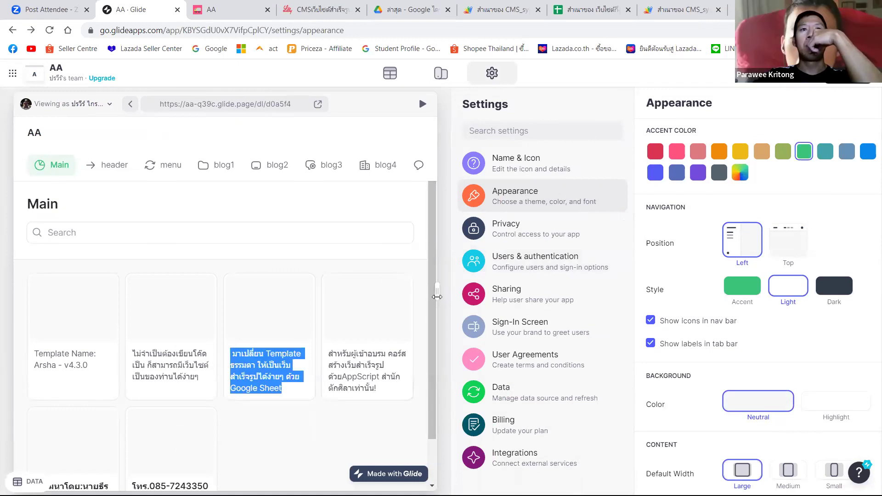
scroll(432, 294, "down", 1)
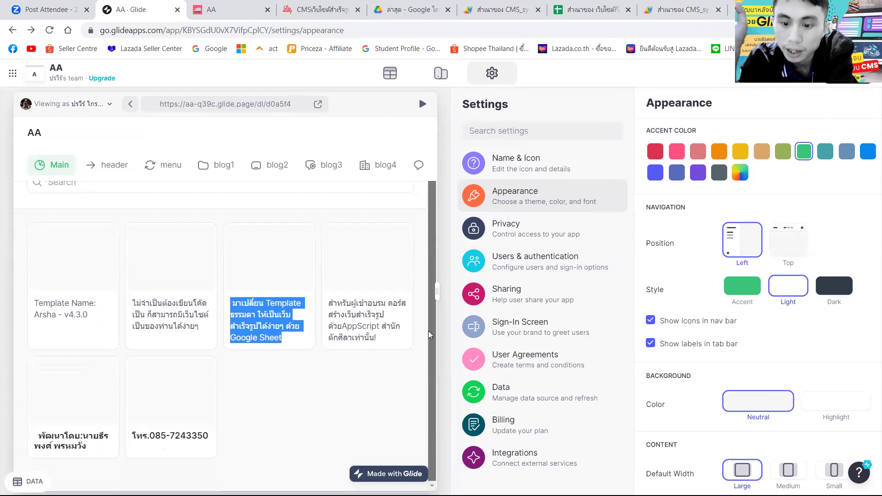
scroll(766, 358, "down", 2)
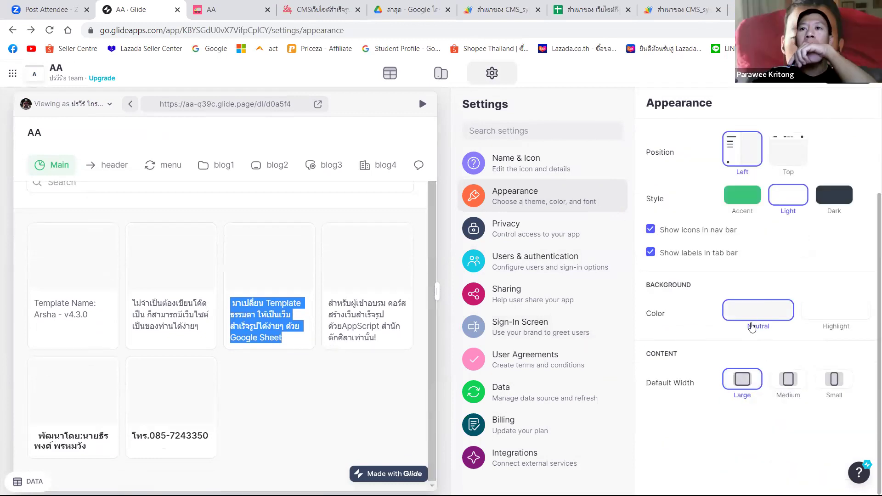
left_click(828, 322)
left_click(752, 319)
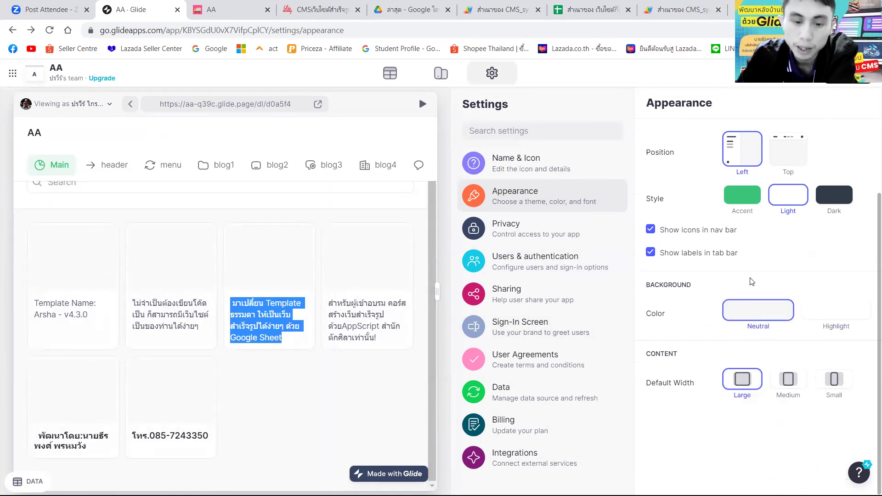
left_click(742, 201)
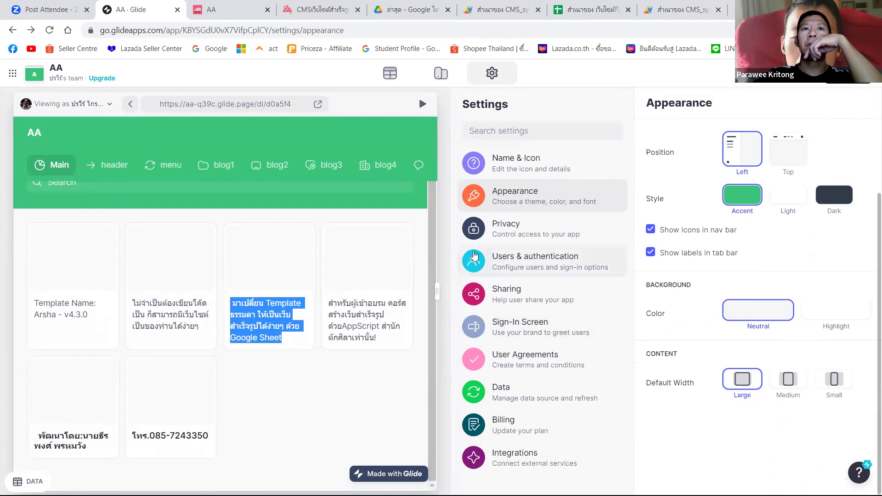
left_click(838, 317)
left_click(835, 202)
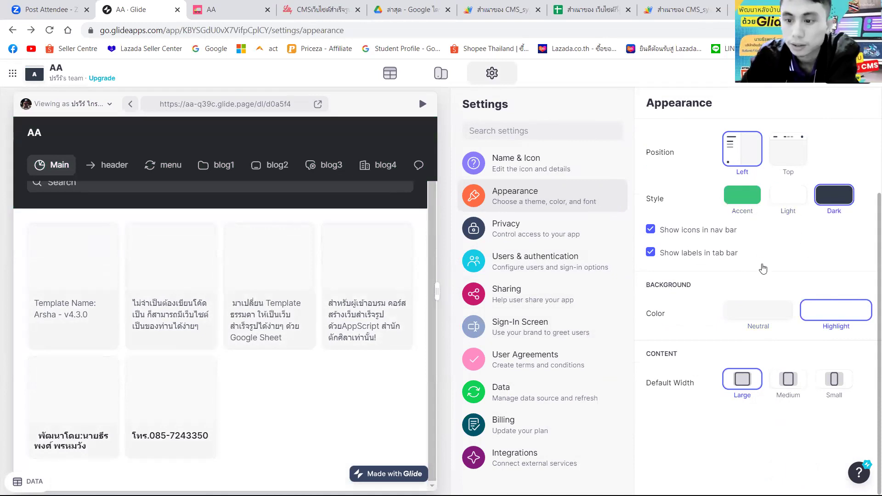
Try the Medium and Small default content widths and return to Large
left_click(787, 380)
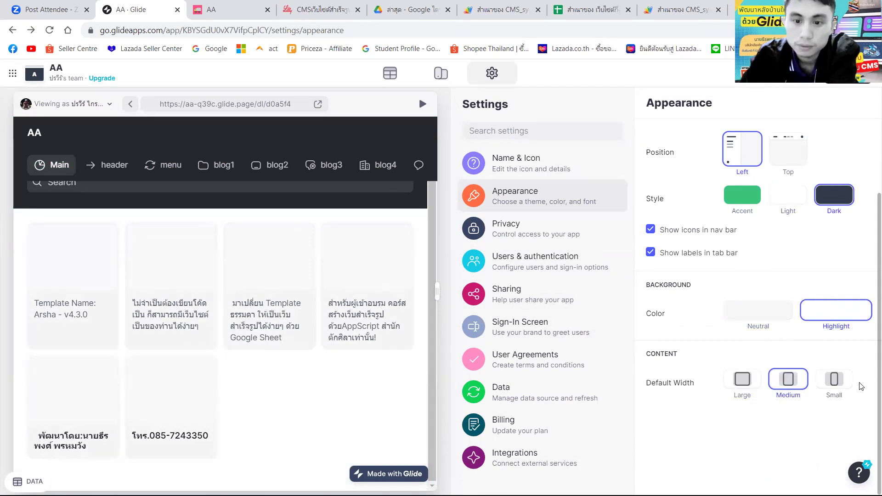
left_click(833, 386)
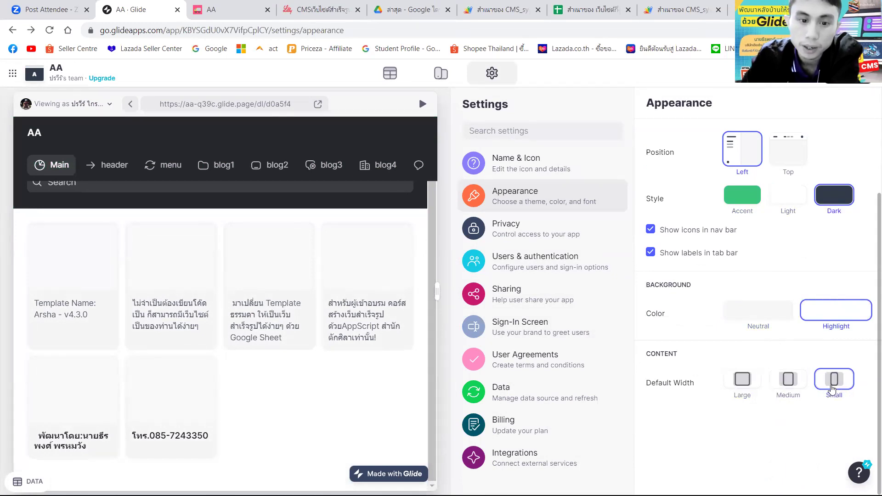
left_click(742, 380)
Preview the app full-page, then reload its published glide.page address to check the new appearance
left_click(421, 105)
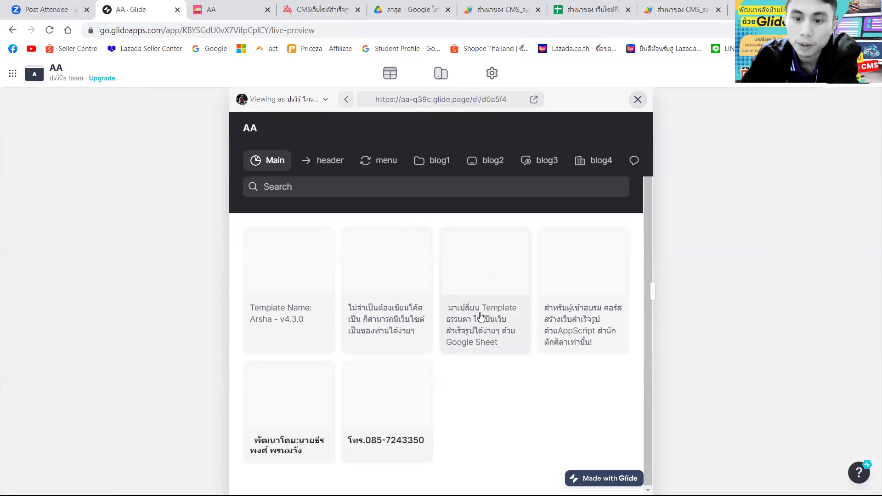
left_click(312, 11)
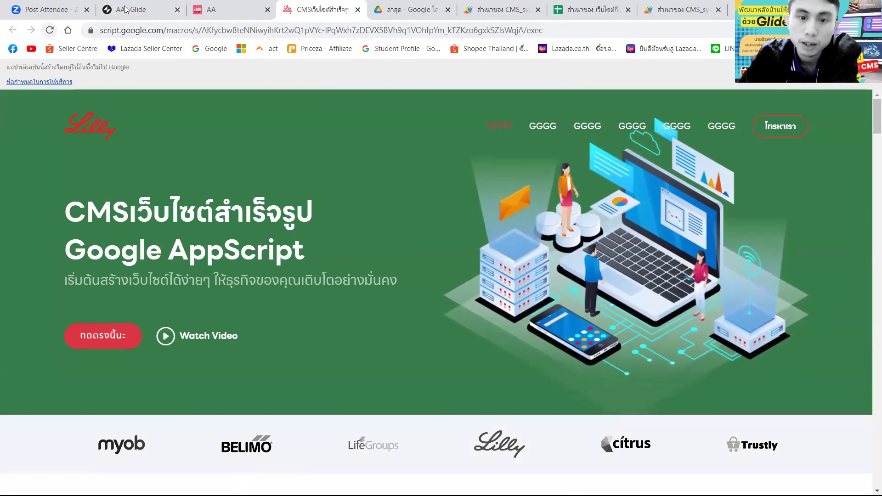
key("ctrl+2")
left_click(243, 11)
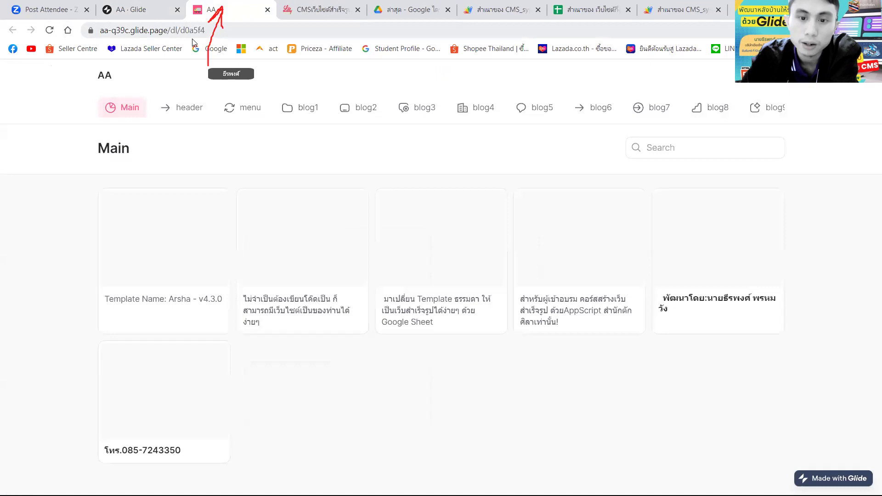
left_click(56, 33)
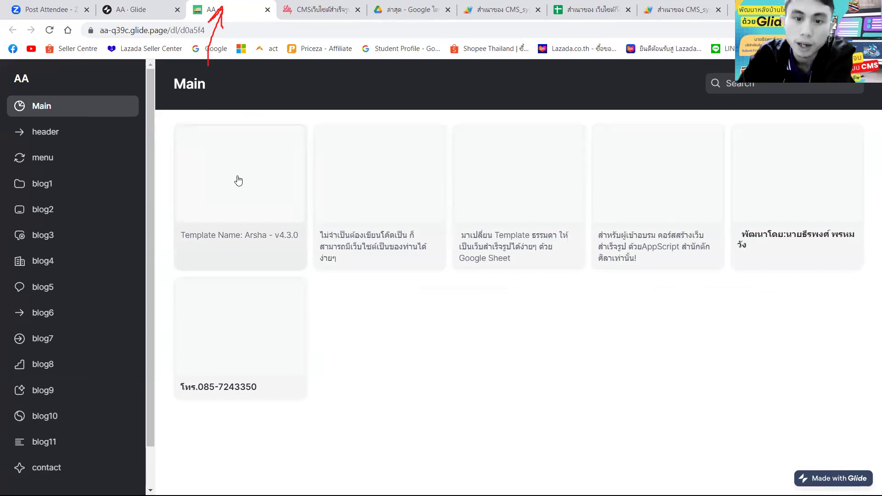
left_click(143, 6)
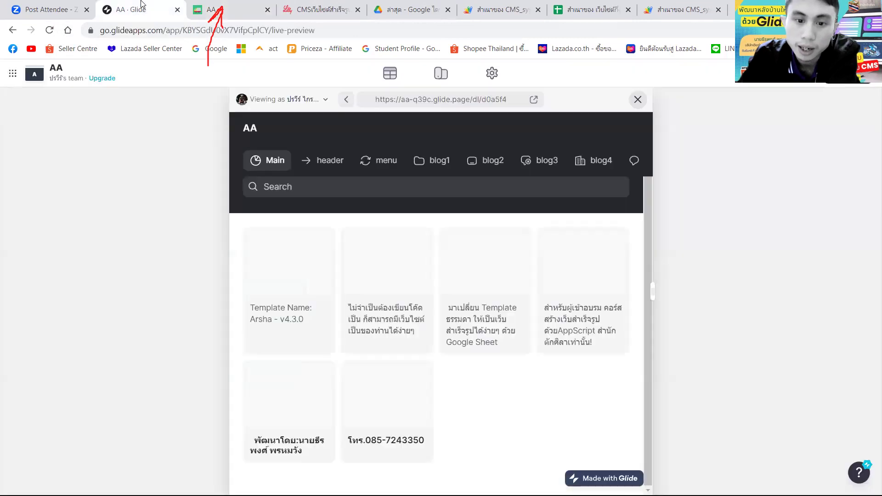
left_click(219, 7)
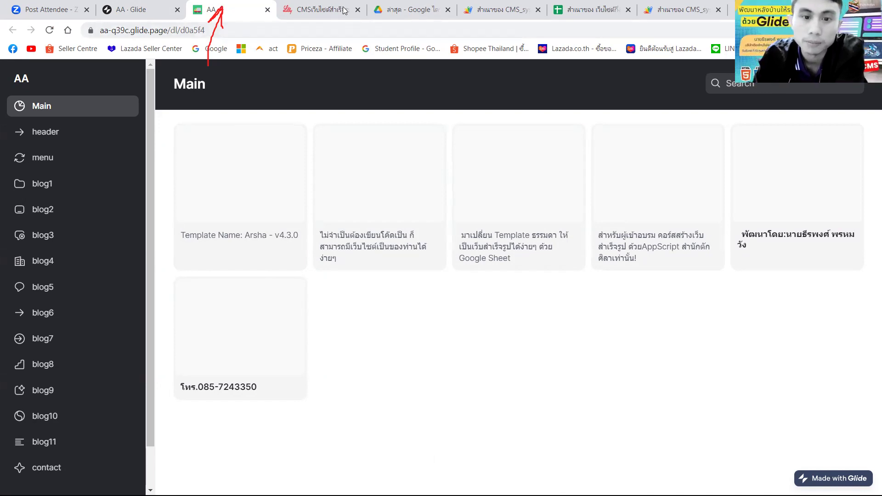
left_click(318, 11)
left_click(219, 12)
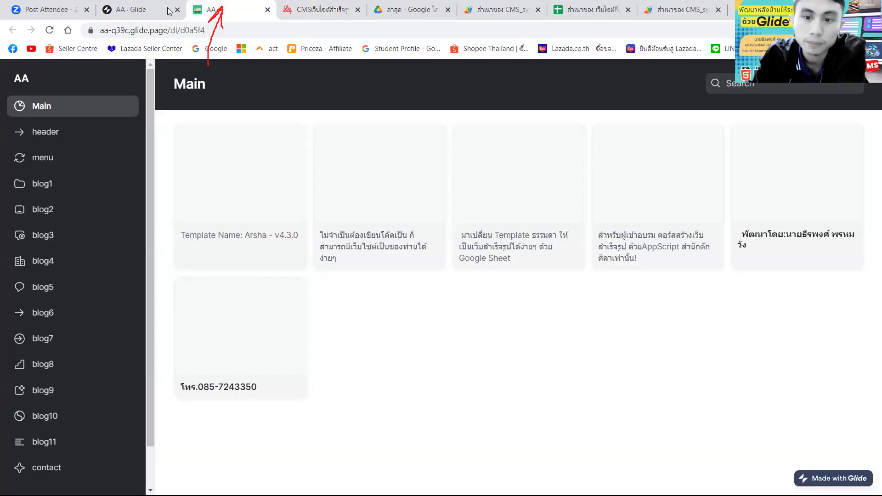
Return to the app's layout editor, give the Main screen the house icon, and set its collection style to List
left_click(169, 11)
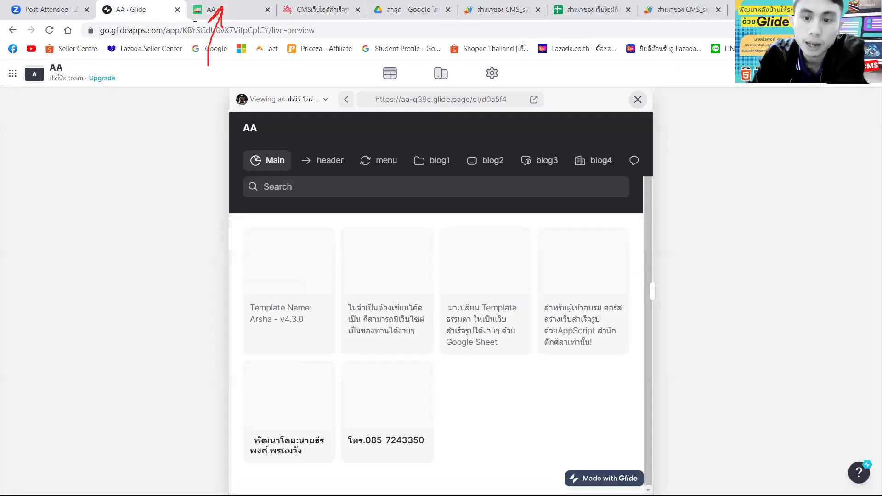
left_click(485, 73)
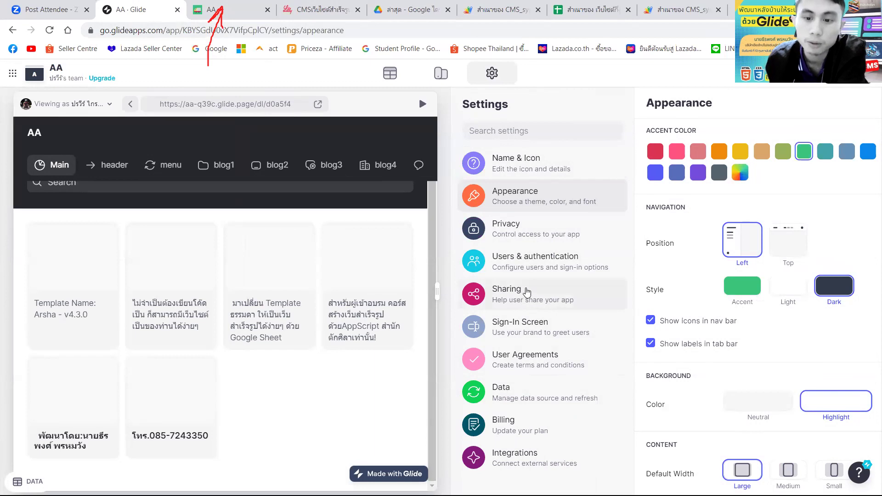
left_click(447, 73)
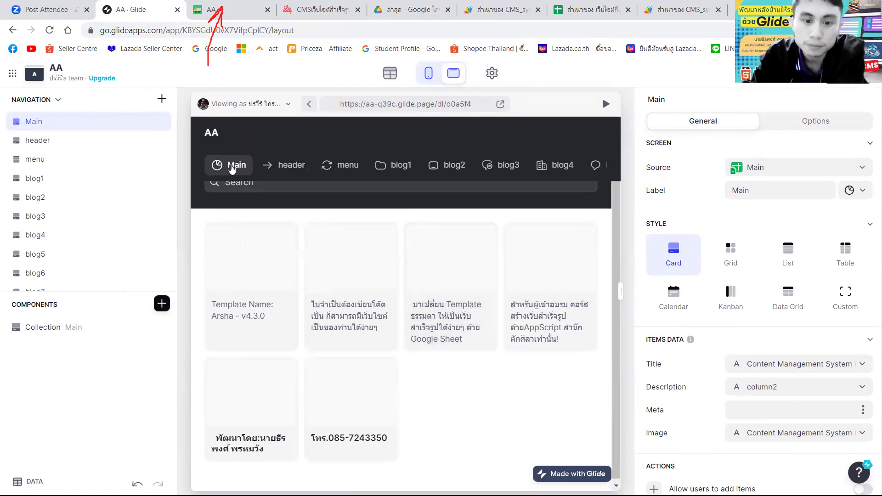
left_click(869, 193)
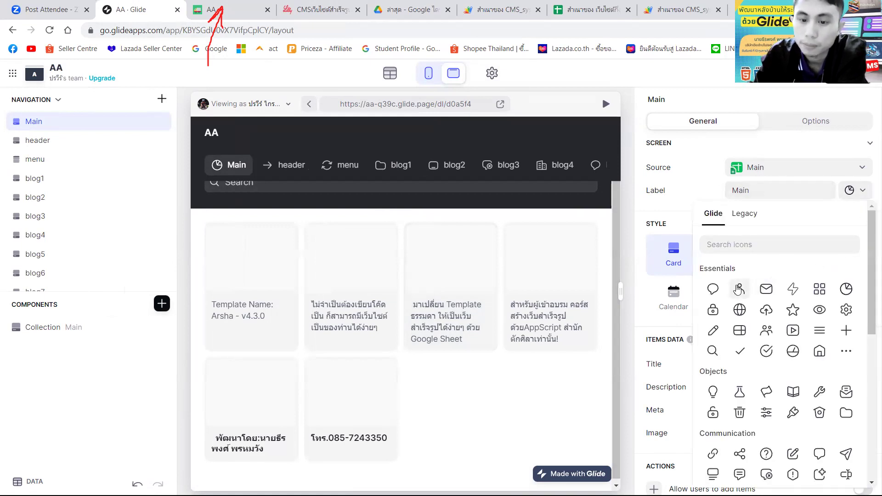
left_click(739, 289)
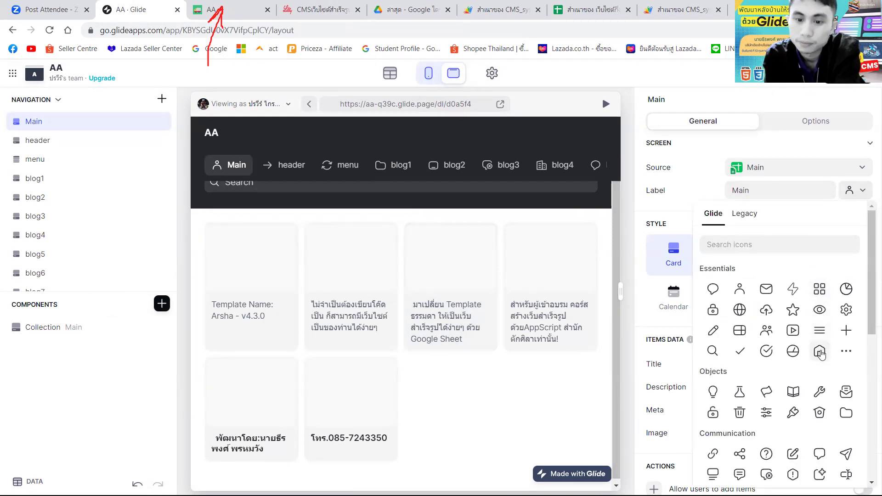
left_click(820, 352)
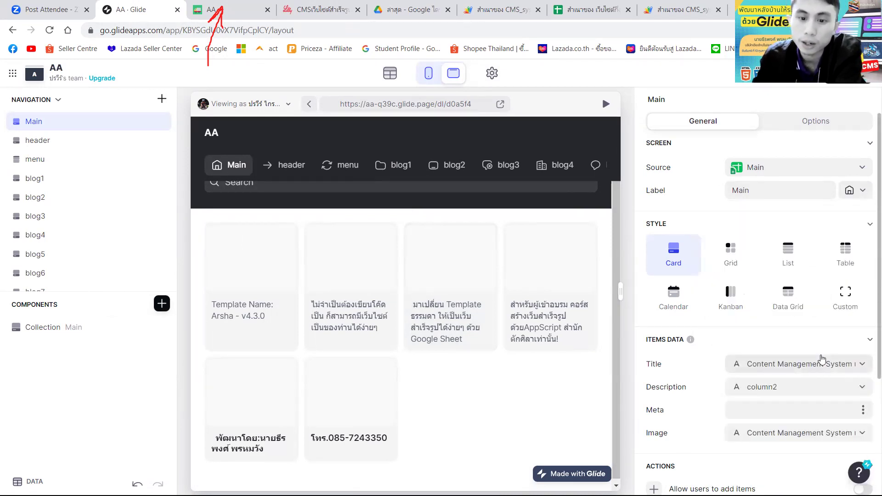
left_click(862, 191)
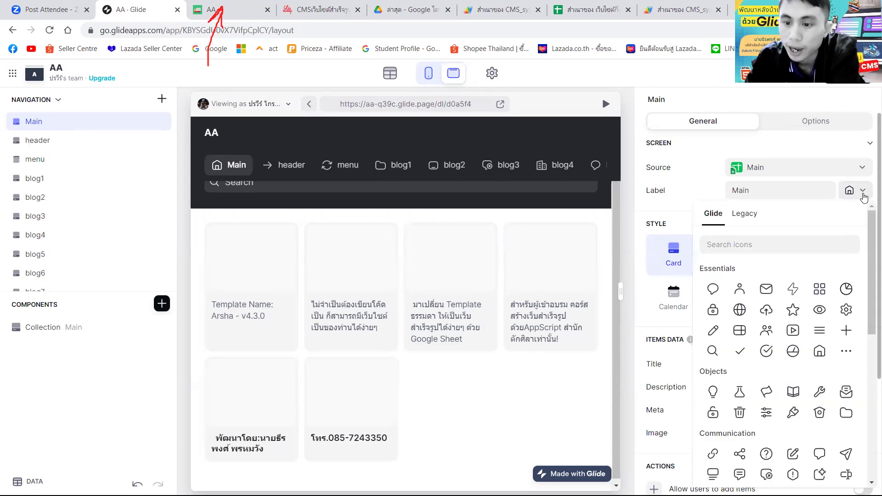
left_click(862, 192)
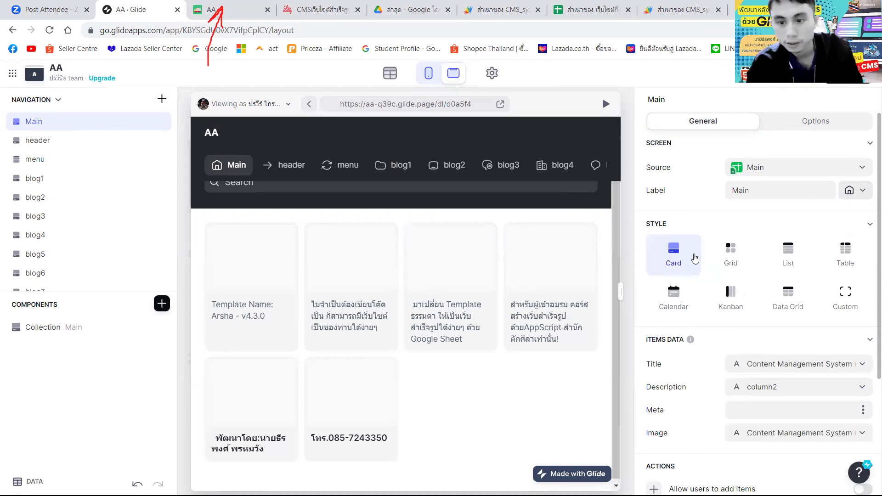
left_click(788, 251)
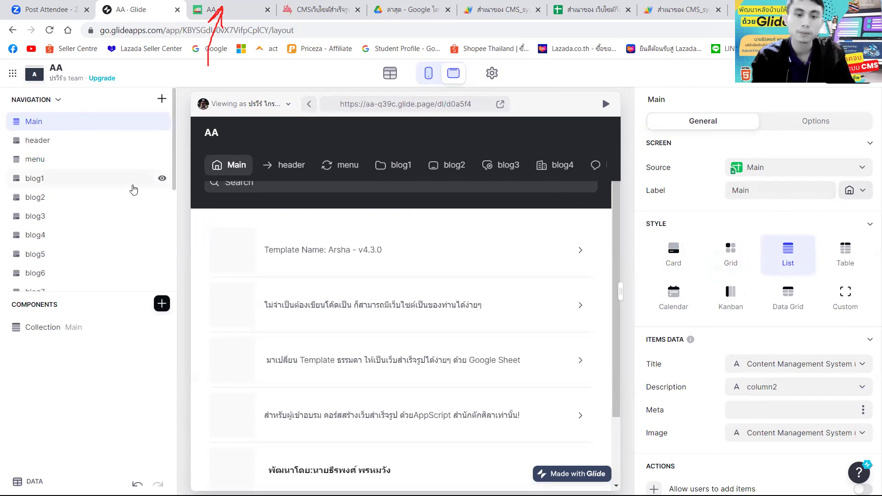
Browse the available components and add a Button Block to the Main screen
mouse_move(76, 329)
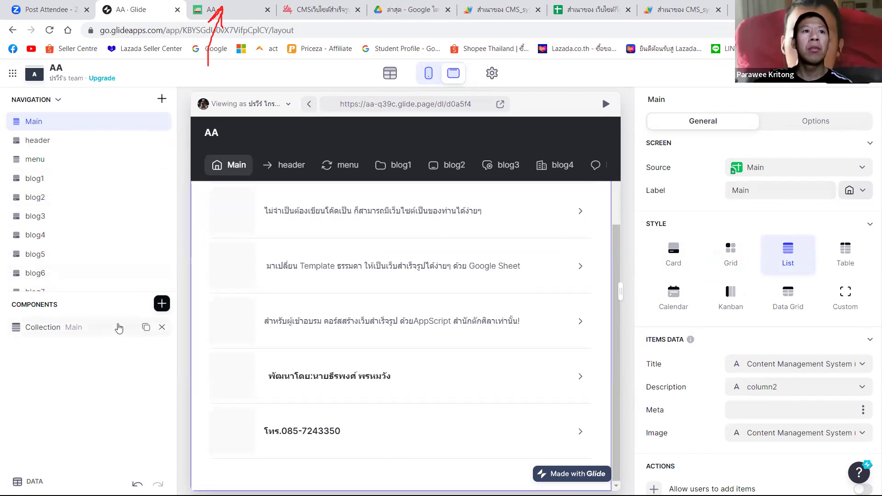
left_click(160, 309)
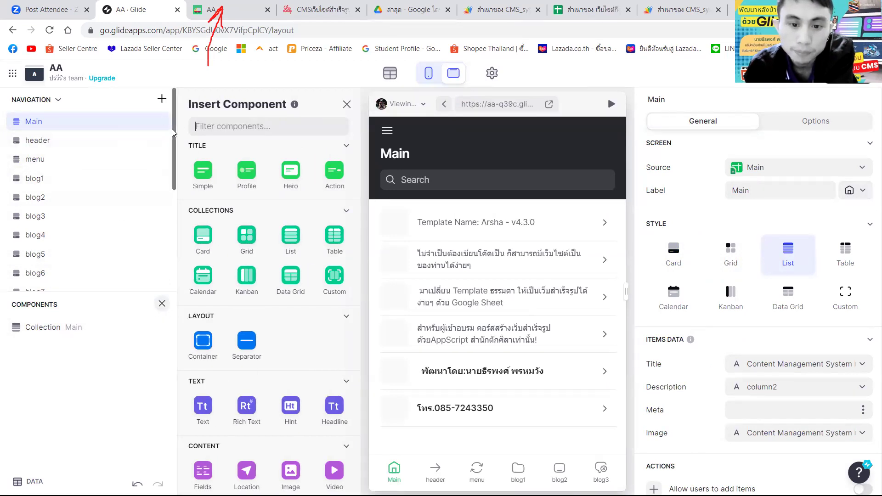
scroll(168, 240, "down", 4)
scroll(164, 248, "up", 5)
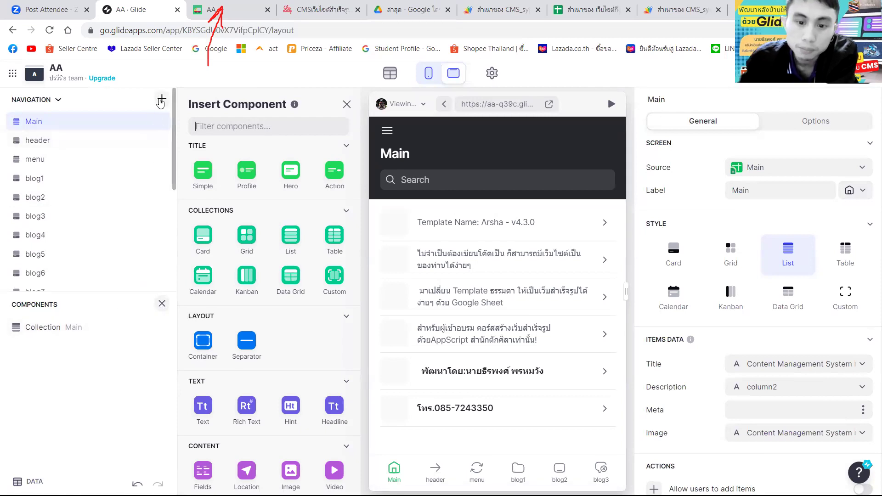
left_click(94, 336)
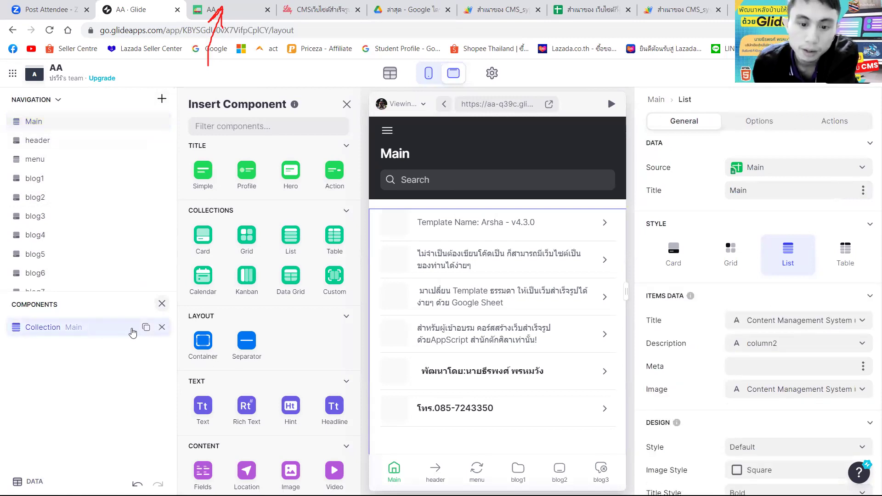
left_click(65, 317)
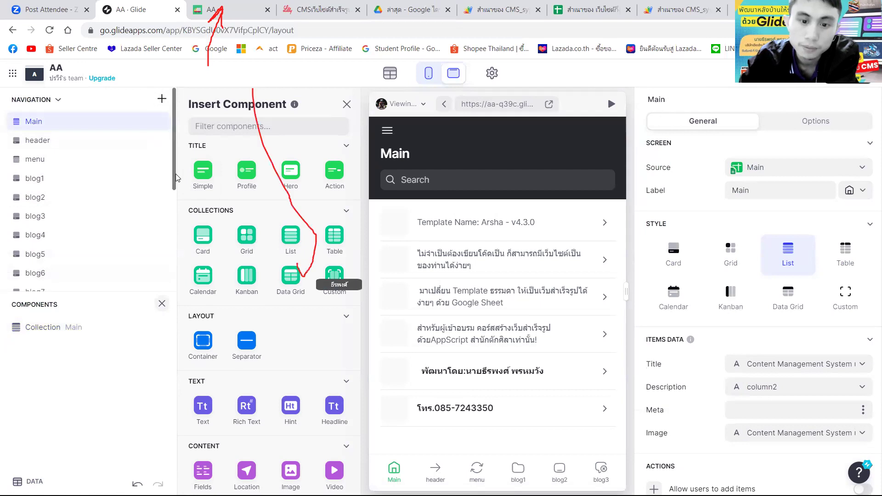
mouse_move(217, 10)
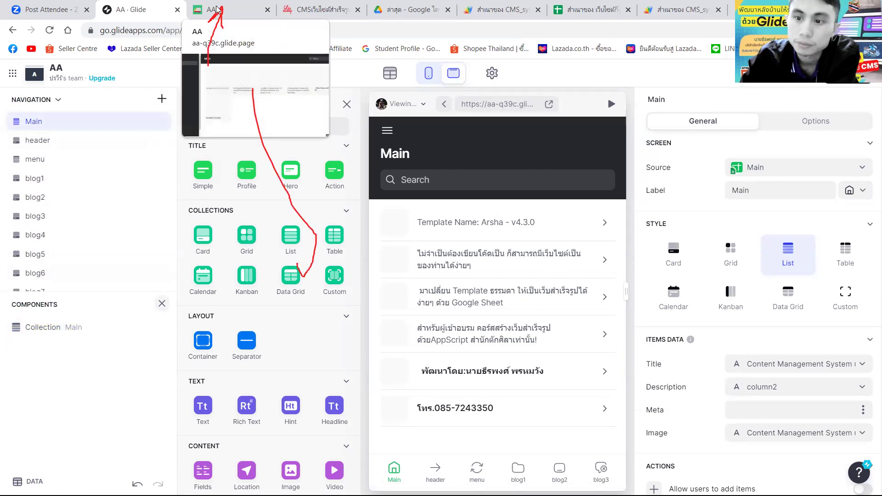
scroll(354, 286, "down", 3)
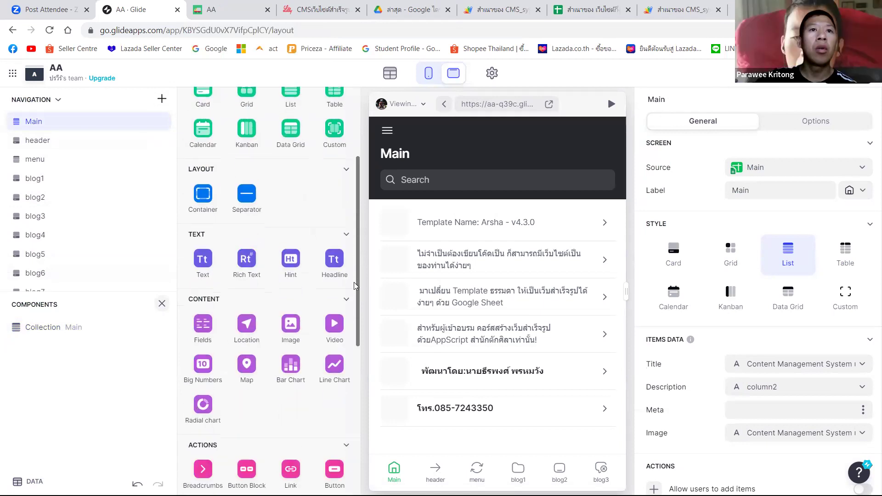
scroll(356, 286, "down", 4)
scroll(359, 287, "up", 4)
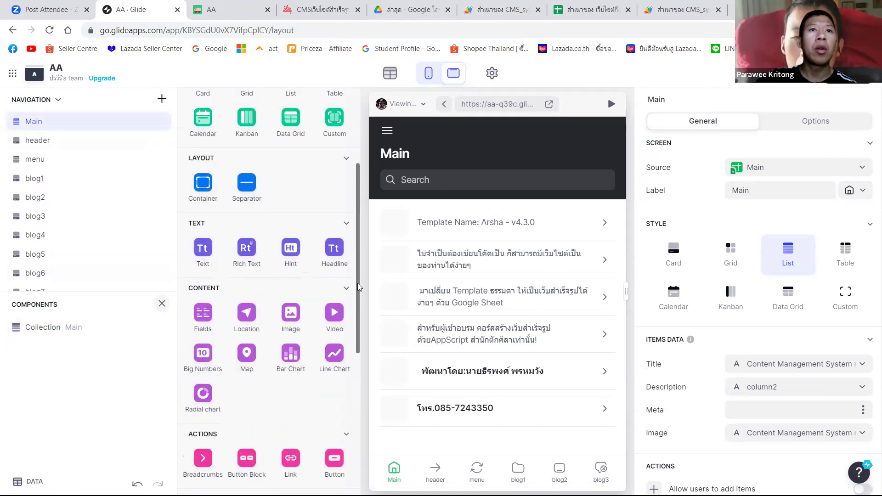
left_click_drag(359, 288, 354, 354)
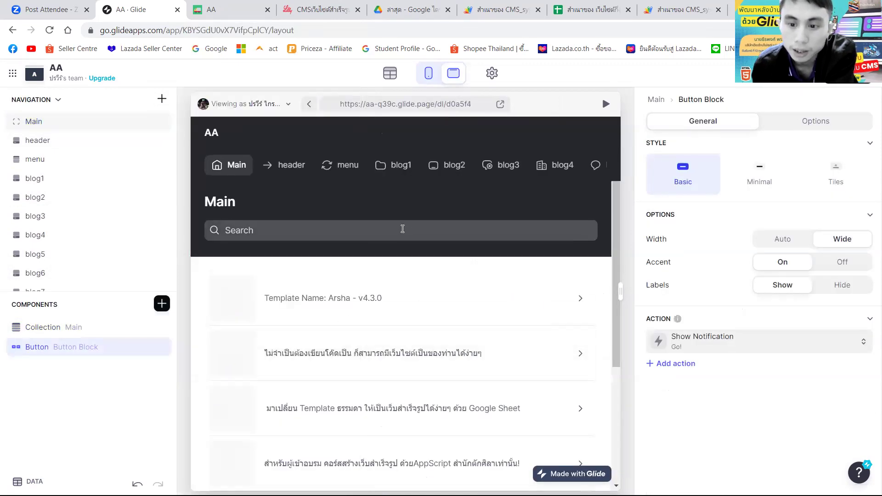
Move the Button Block above the Main collection on the Main screen
left_click(62, 355)
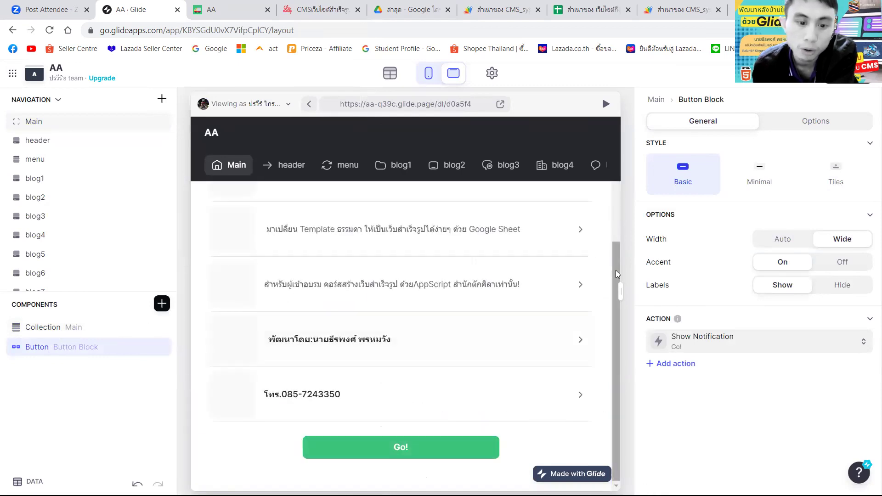
left_click_drag(614, 321, 620, 134)
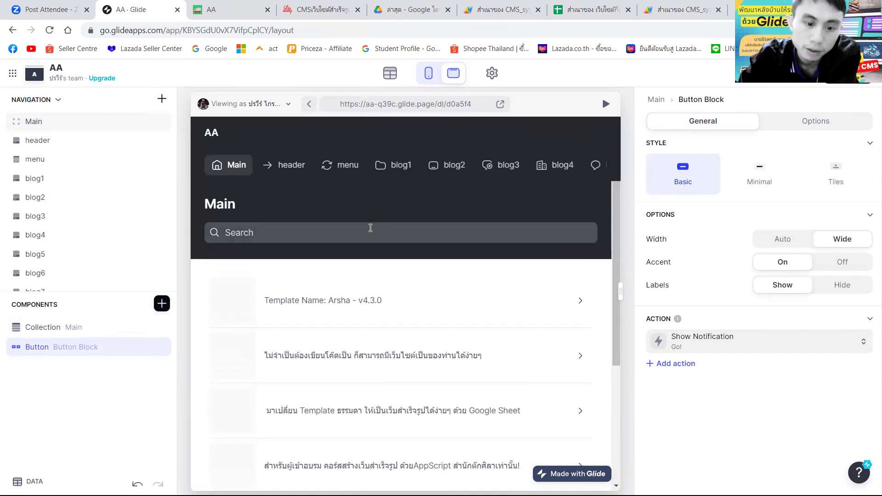
left_click(56, 347)
left_click_drag(55, 347, 61, 324)
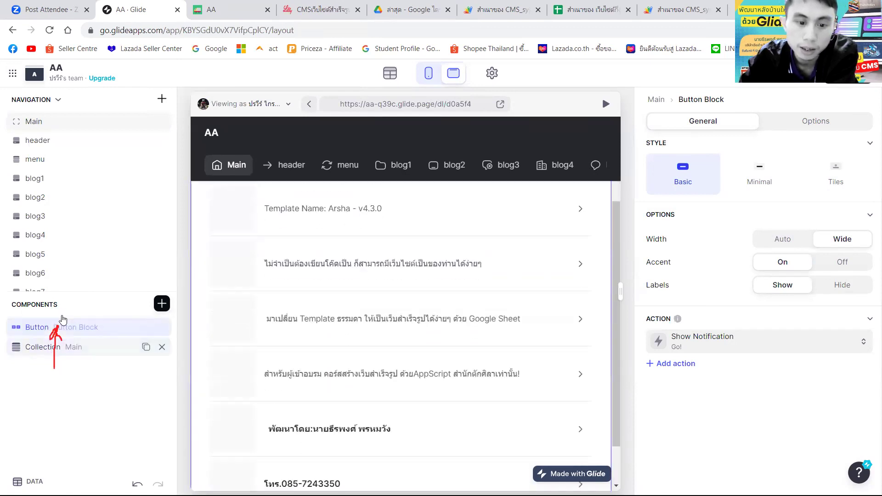
left_click_drag(612, 242, 623, 153)
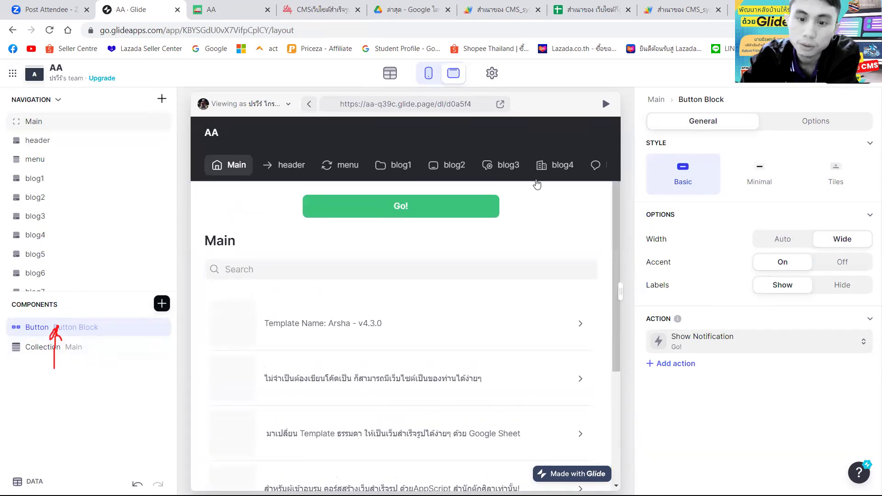
Set the button's title to "เปิดเว็ปไซต์" and give it the circled check mark icon, without adding a visibility condition
left_click(705, 346)
left_click_drag(775, 183, 732, 189)
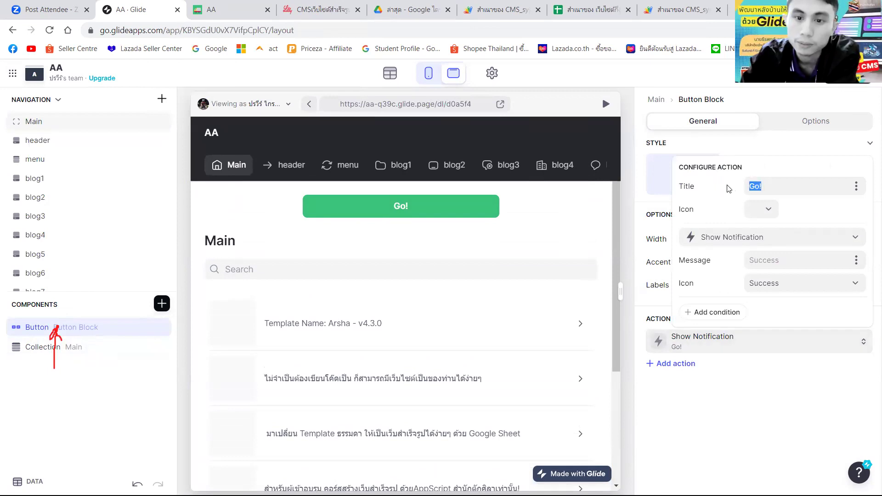
type("เ")
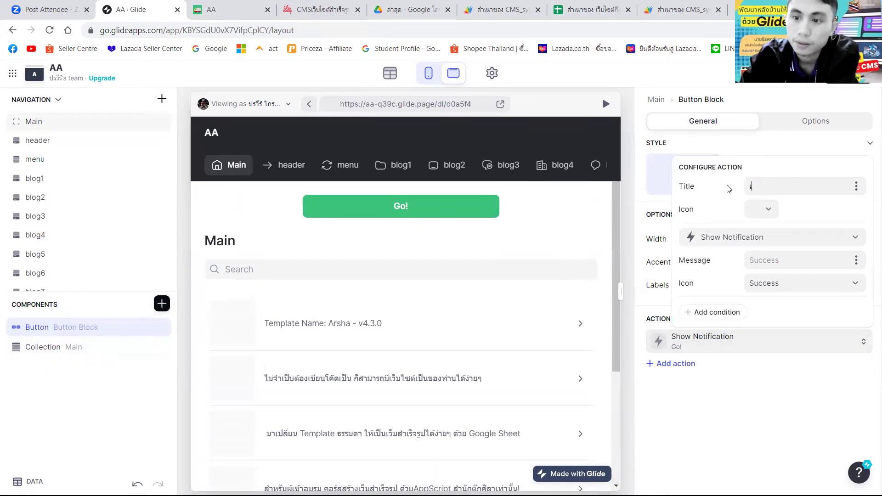
type("ปิดเว็")
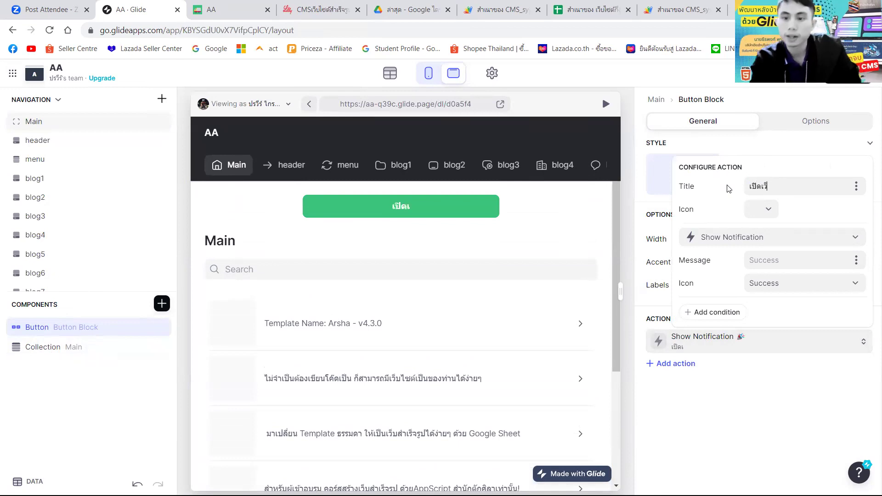
type("ปไซต์")
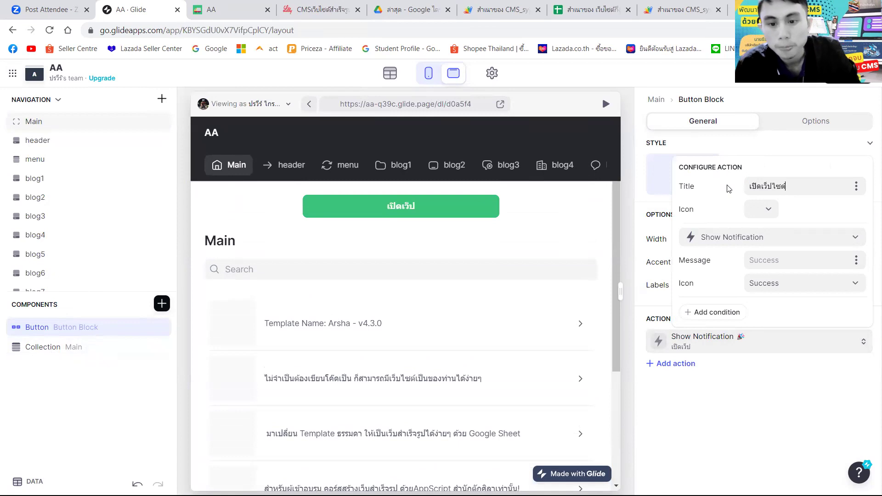
left_click(769, 211)
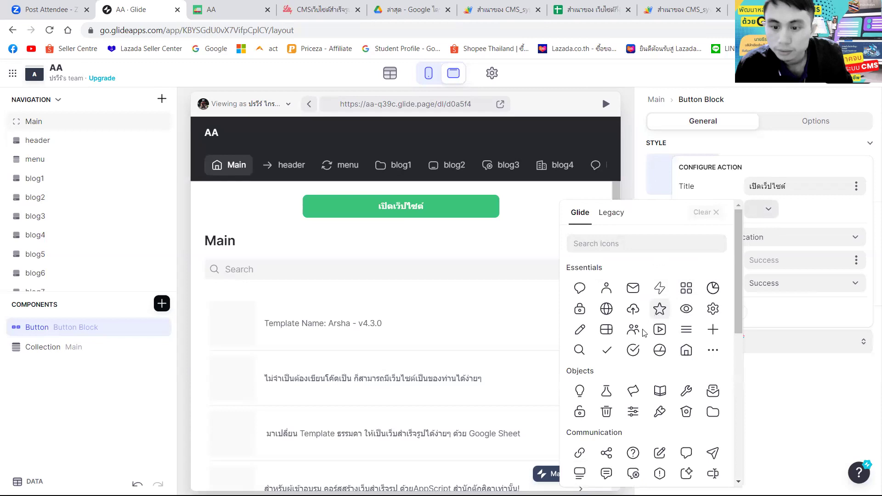
left_click(633, 350)
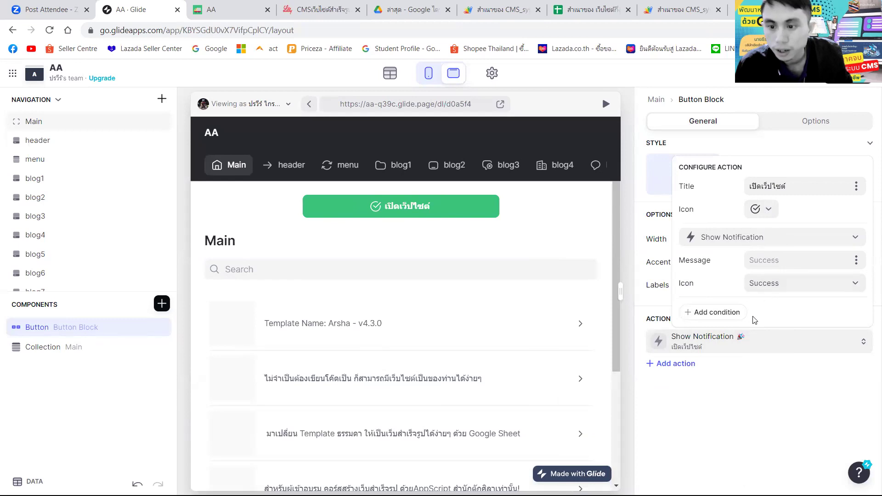
left_click(732, 314)
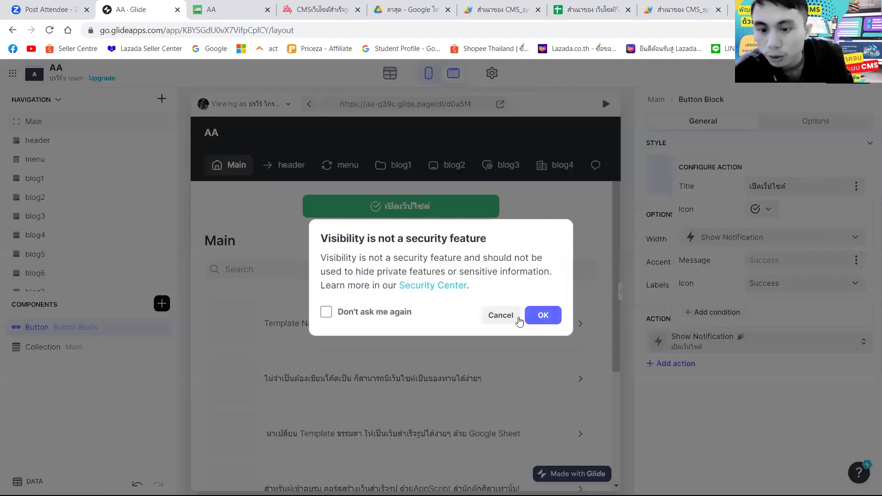
left_click(499, 322)
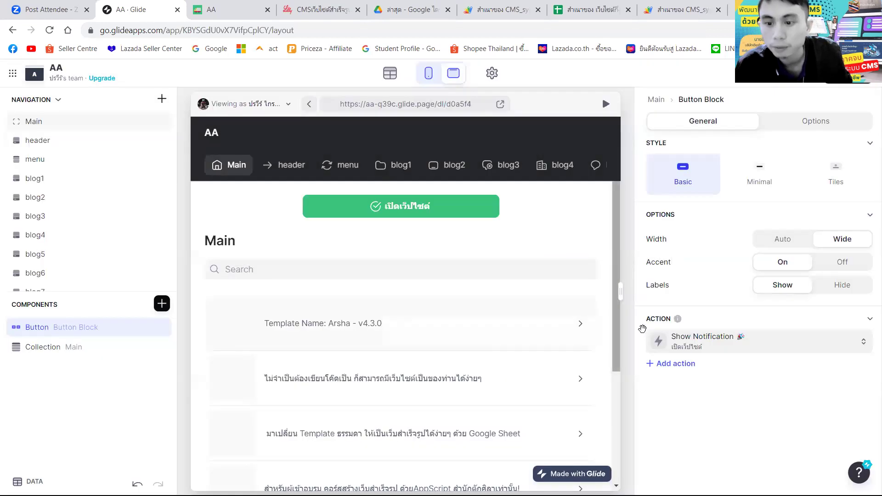
Set the action of the "เปิดเว็ปไซต์" button to Open Link
left_click(703, 346)
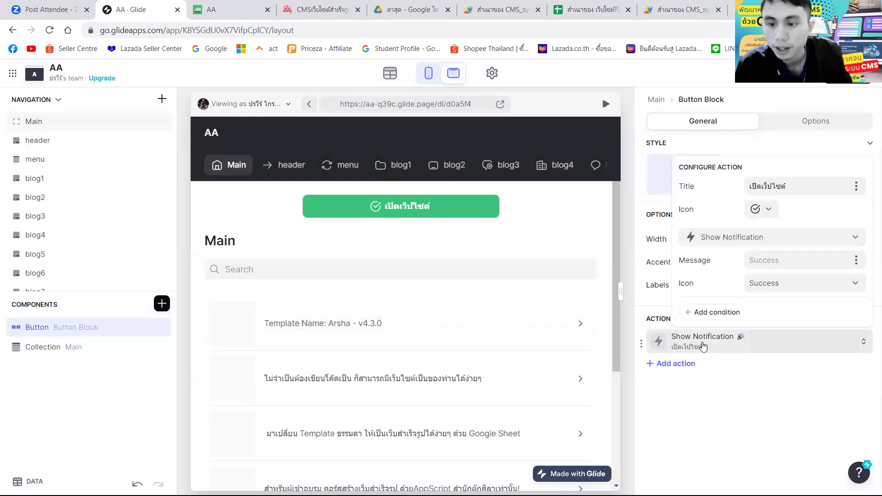
left_click(741, 239)
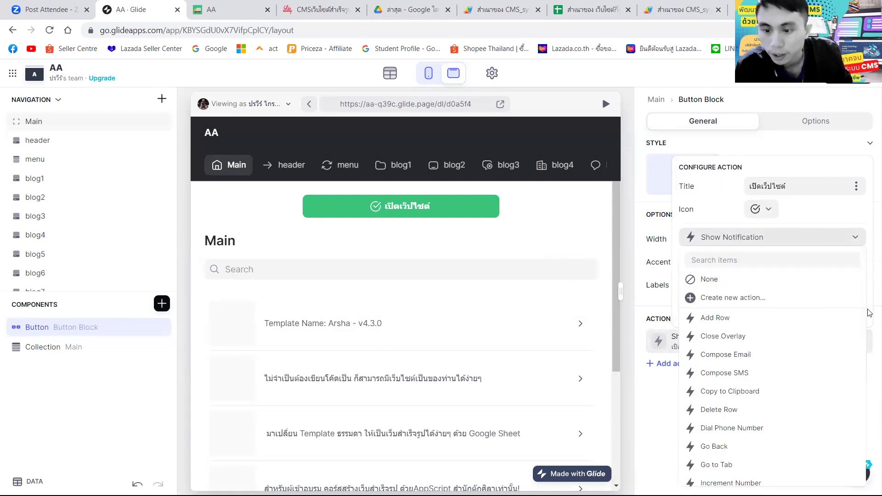
left_click_drag(867, 315, 869, 373)
left_click(752, 385)
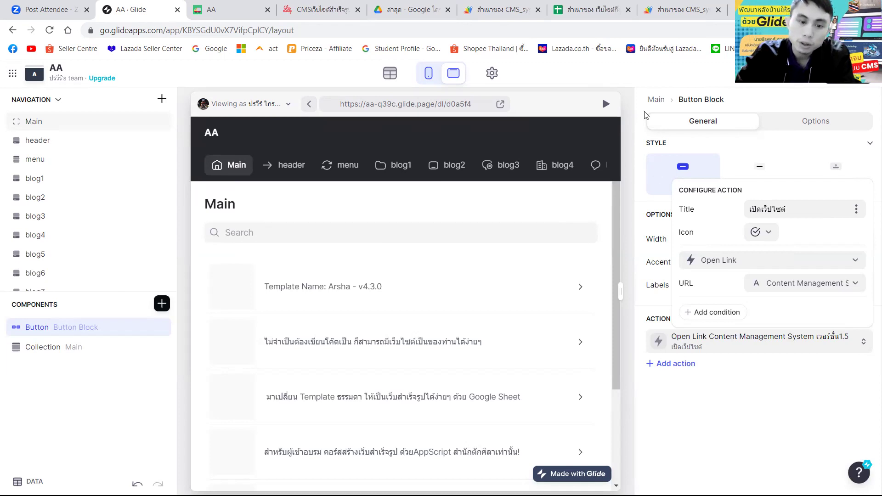
Switch to the copied CMS_system_V1.5 Apps Script project and look at its deployment options for the website link
left_click(526, 6)
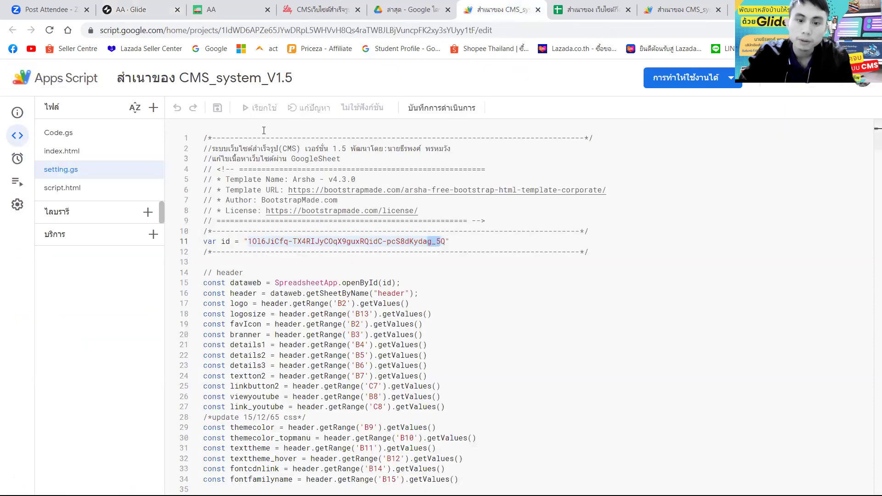
left_click(457, 242)
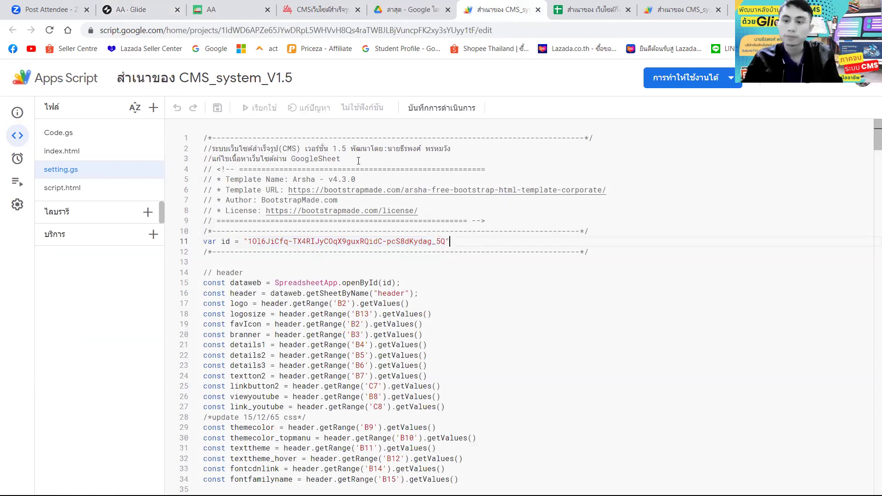
left_click(680, 81)
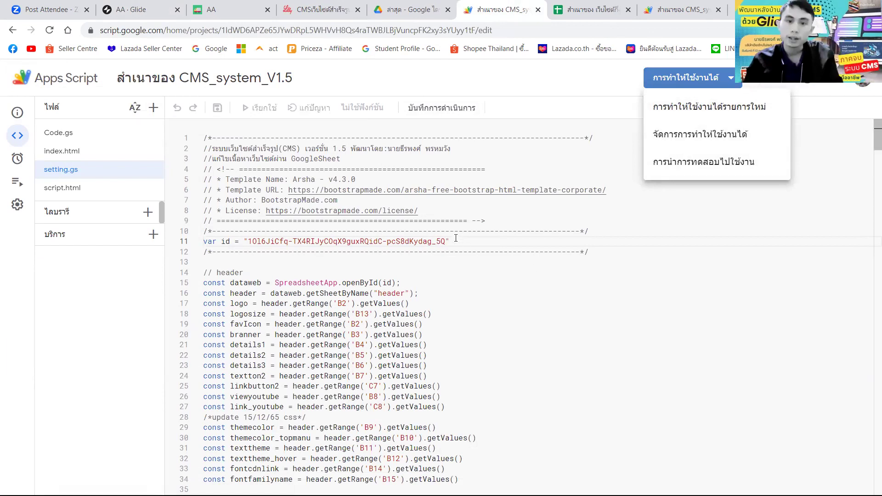
left_click(404, 10)
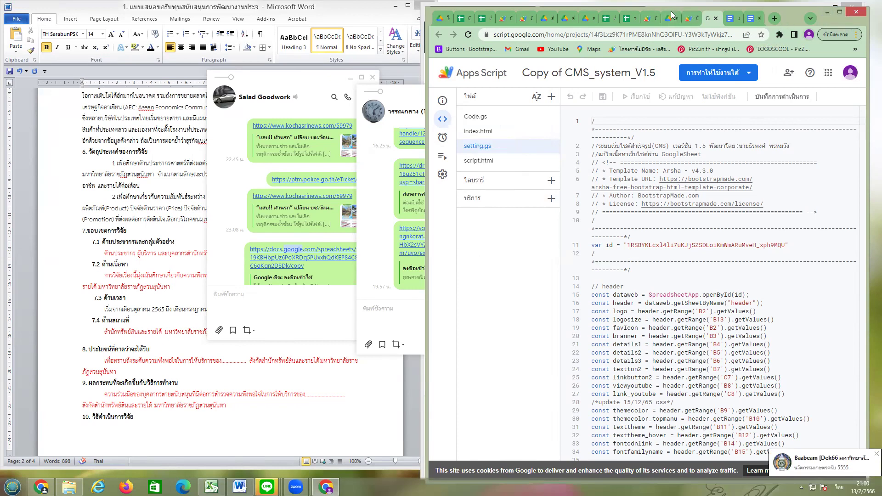
Close the front chat window and look through the open browser pages for the CMS Apps Script project and its Google Sheet
left_click(629, 22)
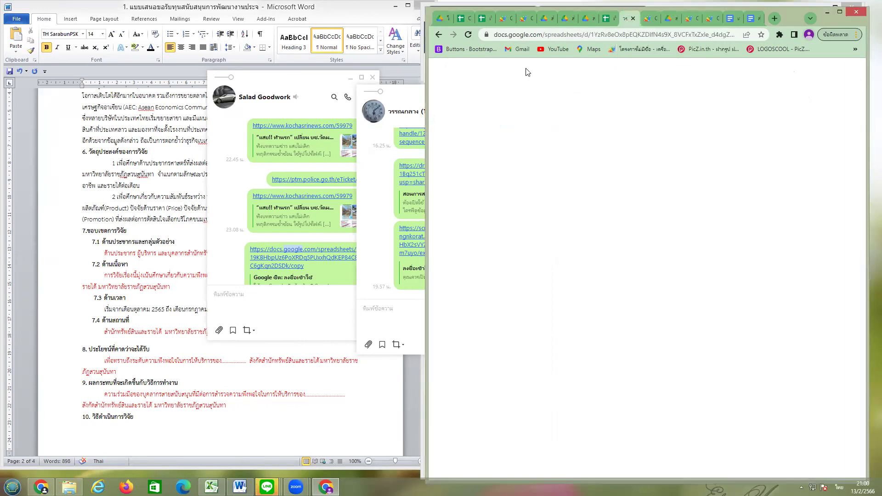
left_click(373, 79)
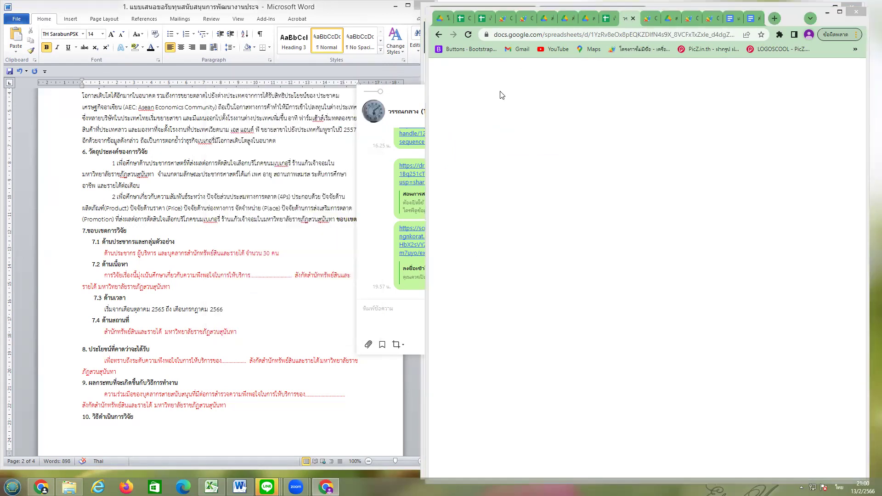
left_click(654, 20)
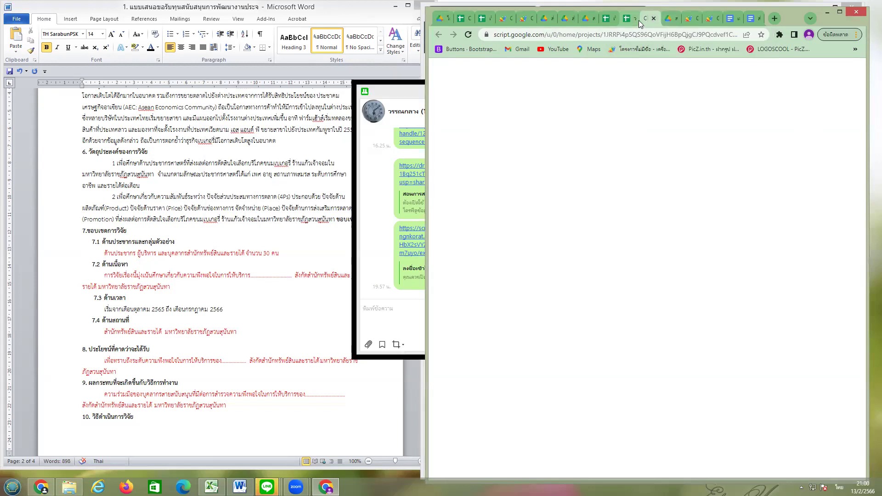
left_click(694, 21)
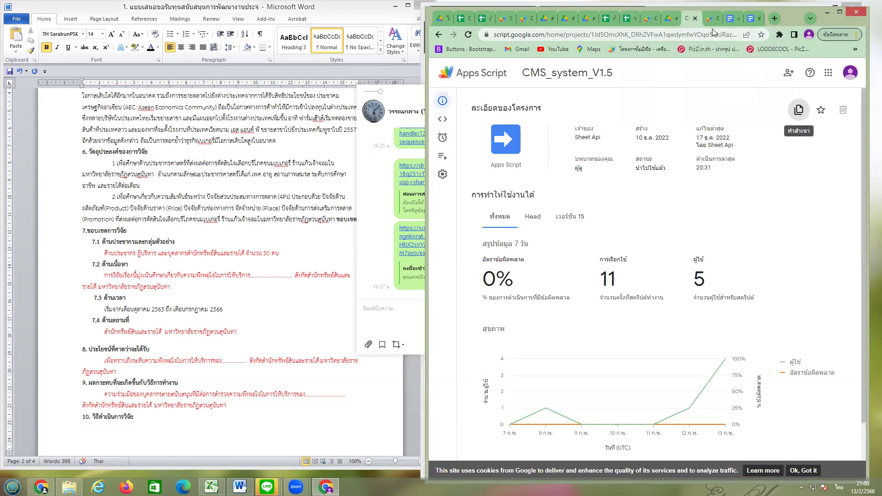
left_click(611, 20)
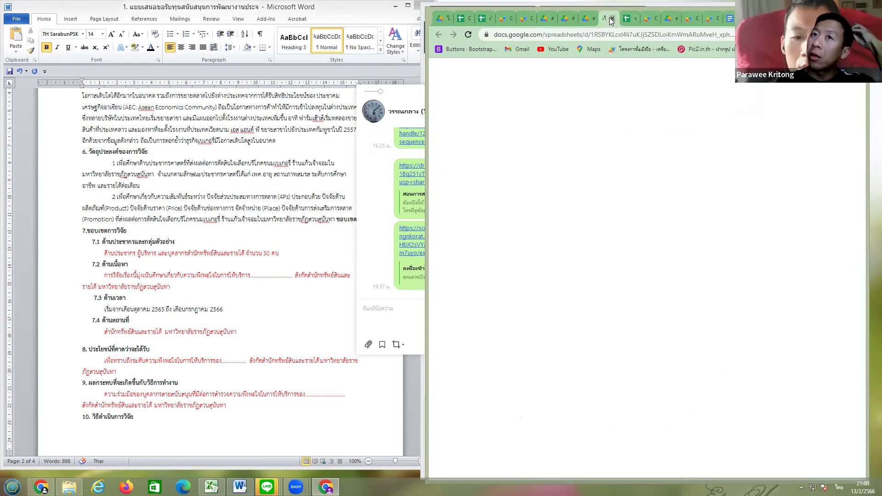